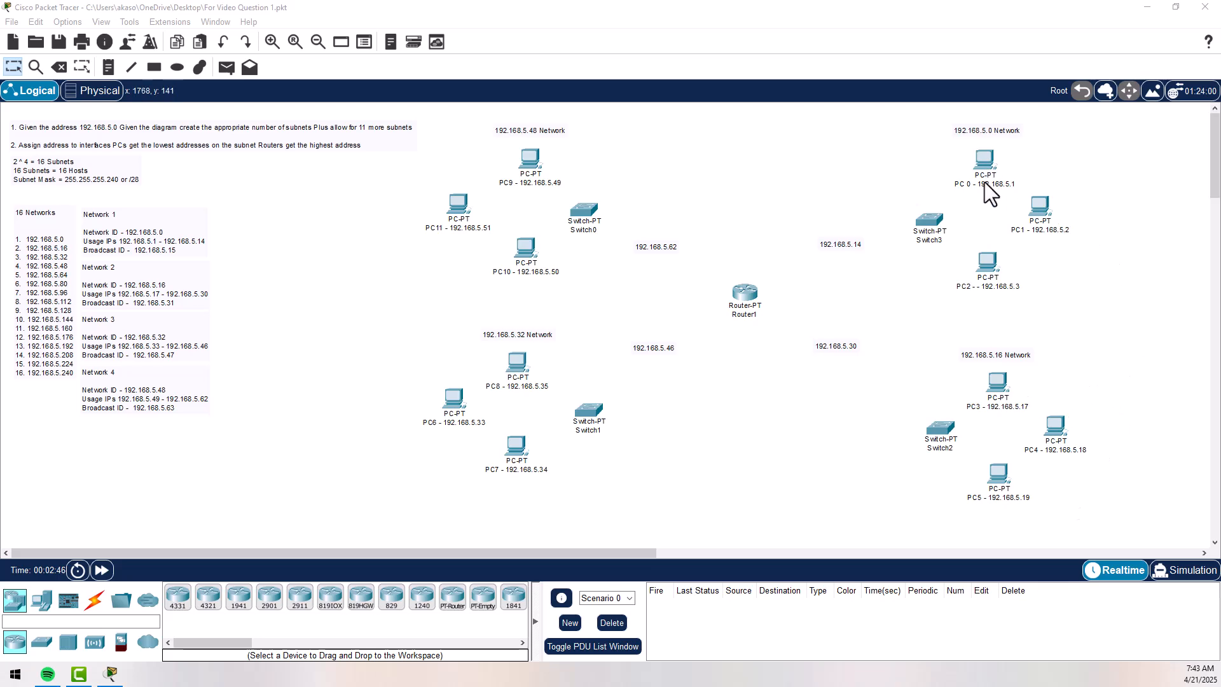
- Assign PC0 the static IPv4 address 192.168.5.1 with subnet mask 255.255.255.240
click(984, 160)
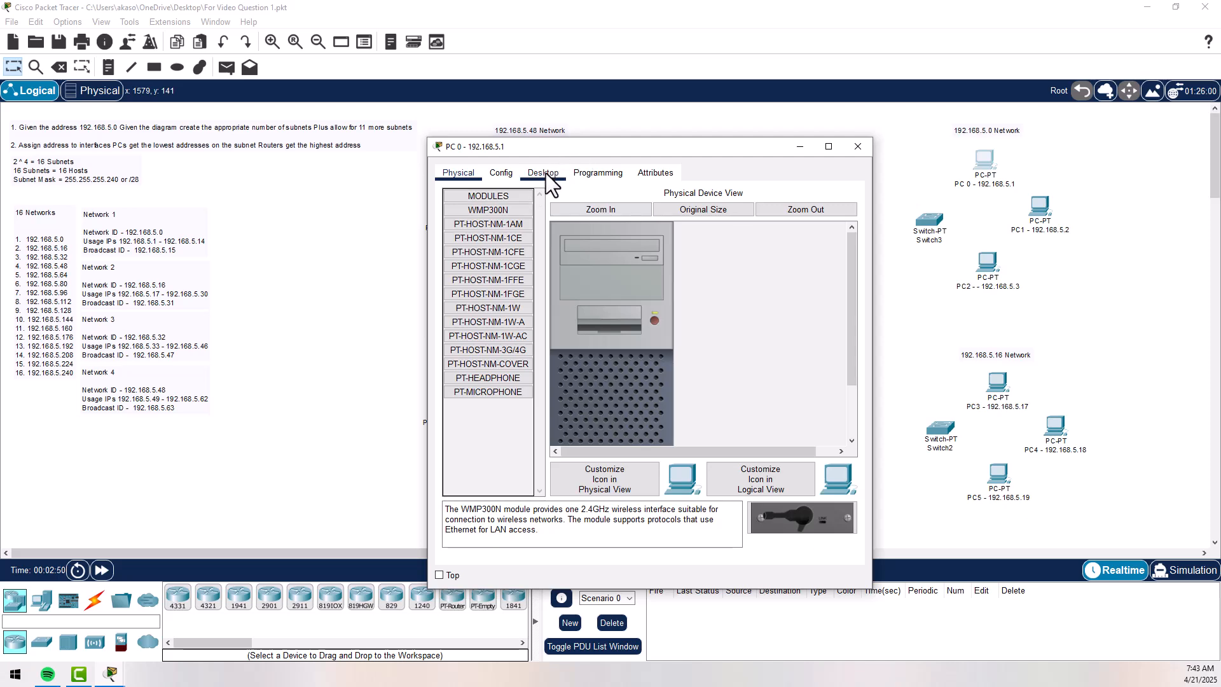
click(542, 172)
click(496, 210)
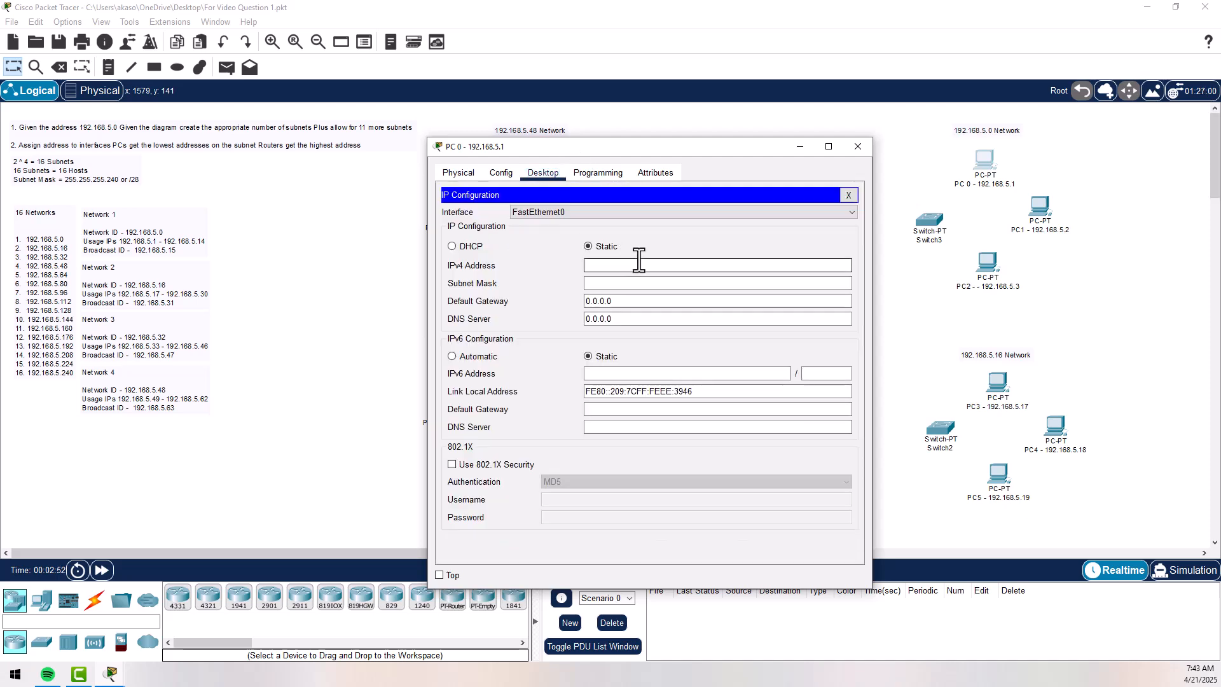
text(192.168.5.1)
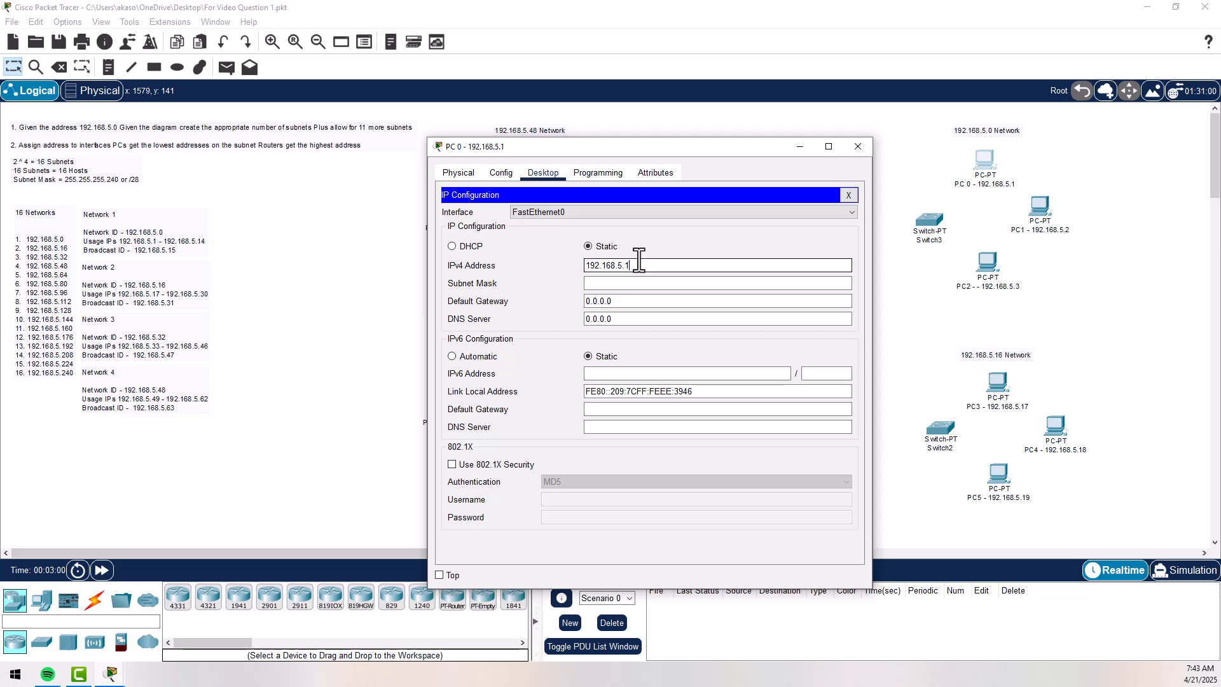
click(599, 283)
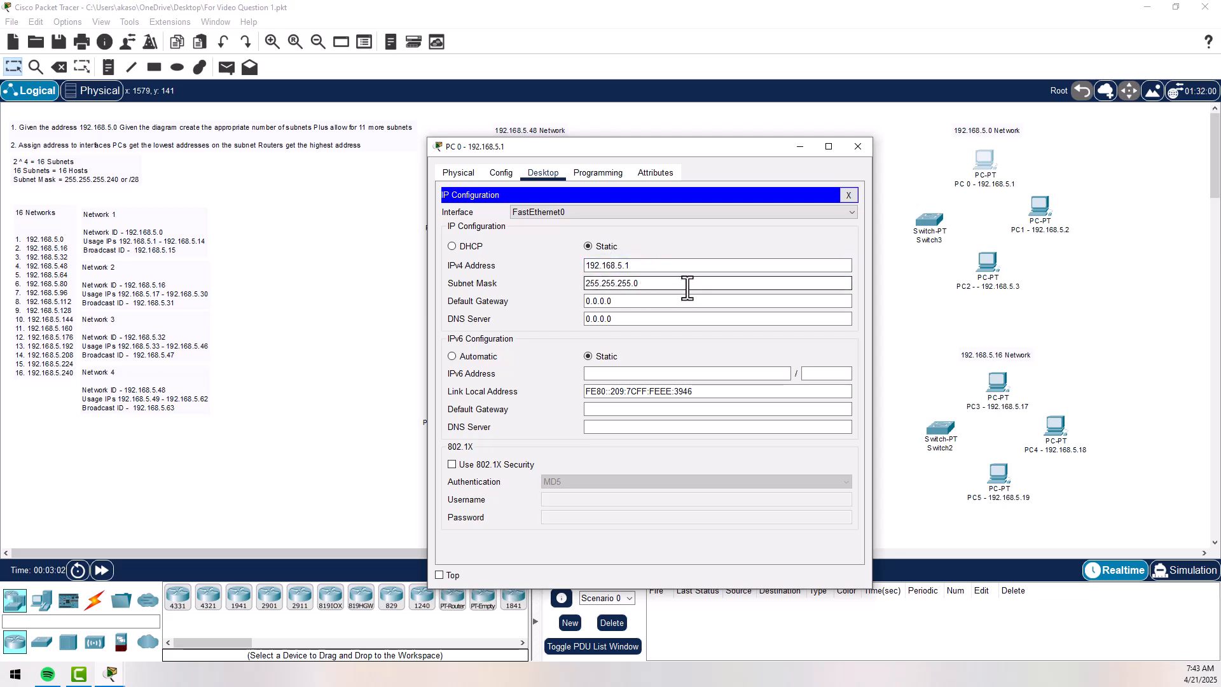
key(BackSpace)
text(240)
- Set PC0's default gateway to 192.168.5.14 and close its configuration window
key(Tab)
drag(655, 152, 483, 128)
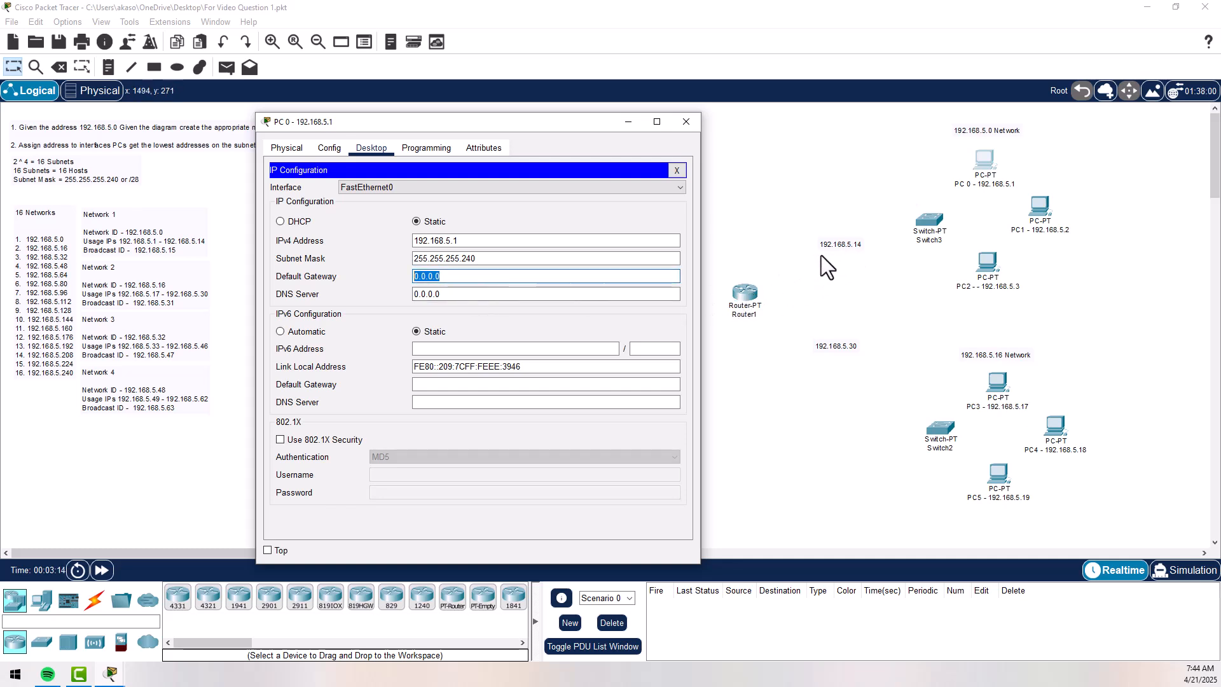
text(192.168.5.14)
click(686, 122)
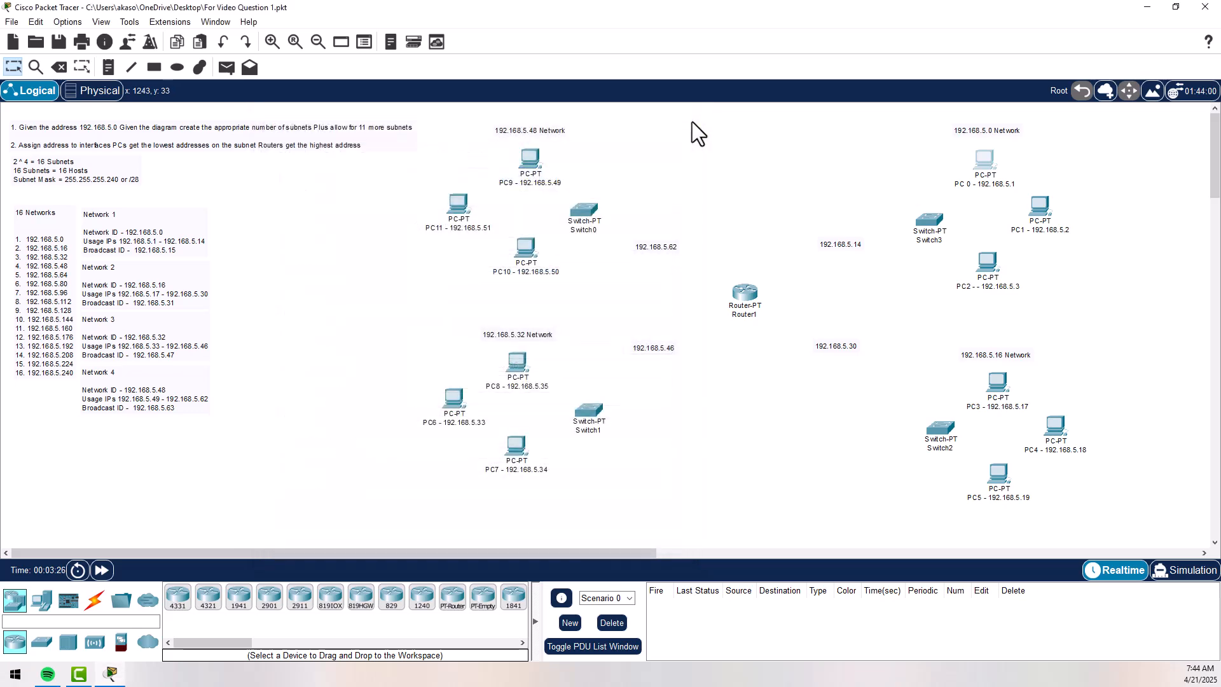
- Assign PC1 the static IPv4 address 192.168.5.2 with subnet mask 255.255.255.240
click(1044, 212)
click(544, 172)
click(460, 220)
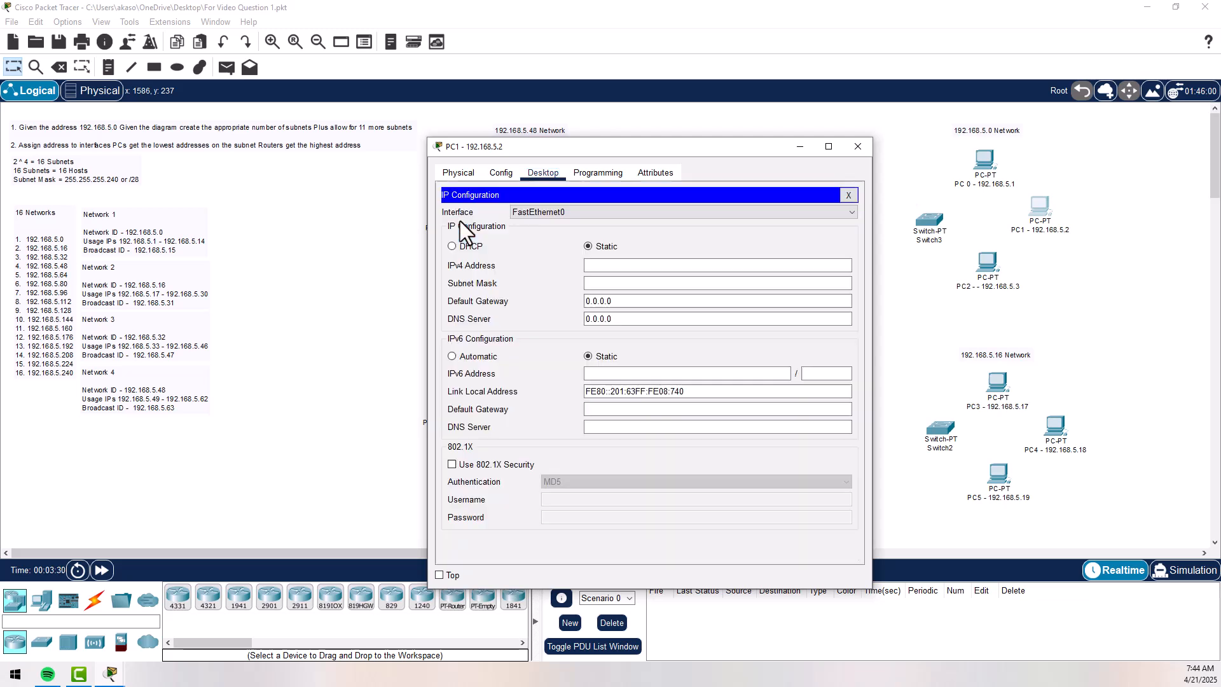
click(622, 264)
text(192)
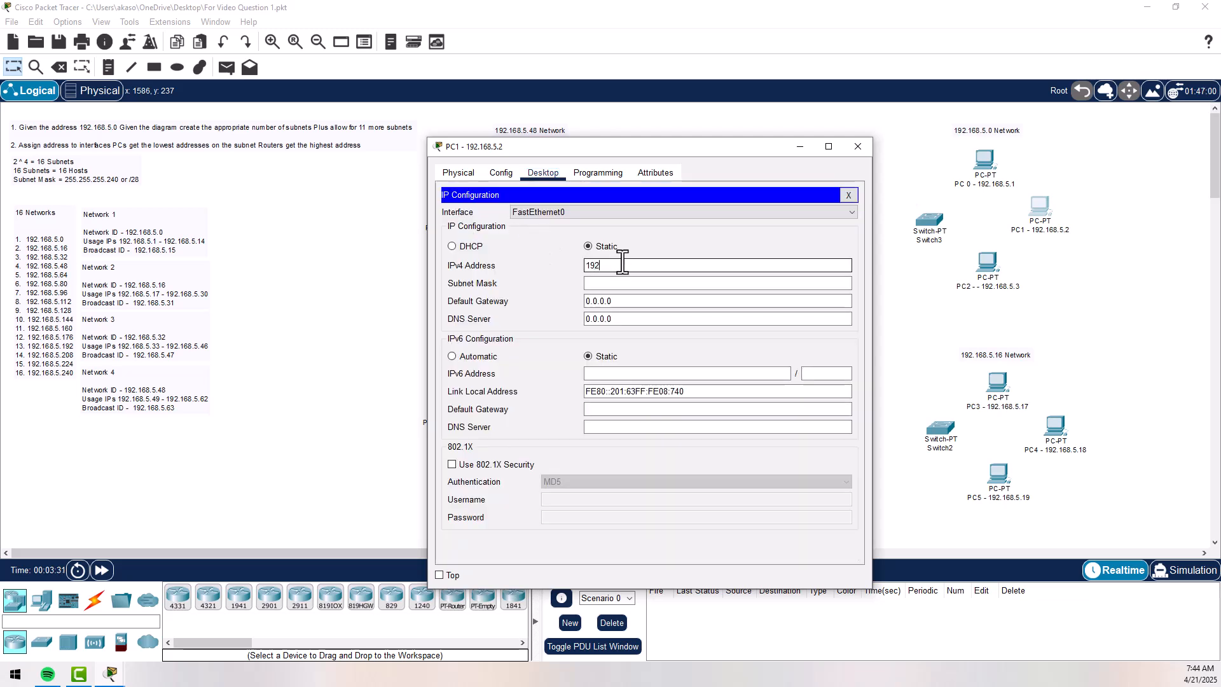
text(.168.5)
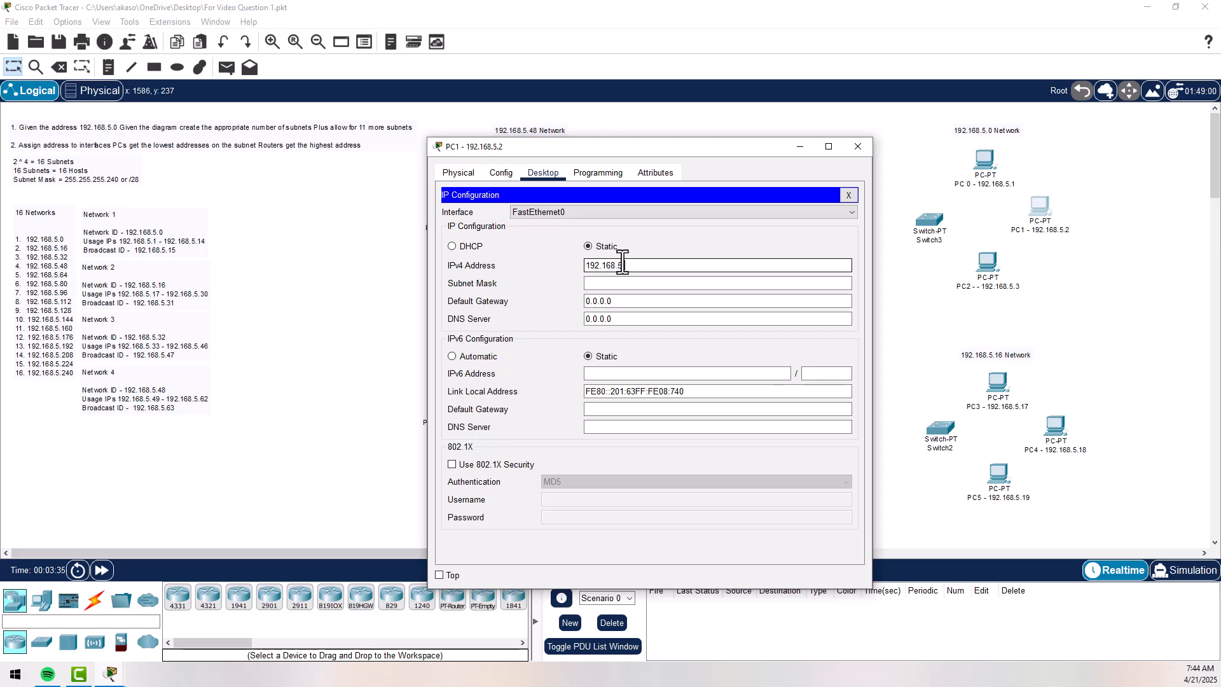
text(.2)
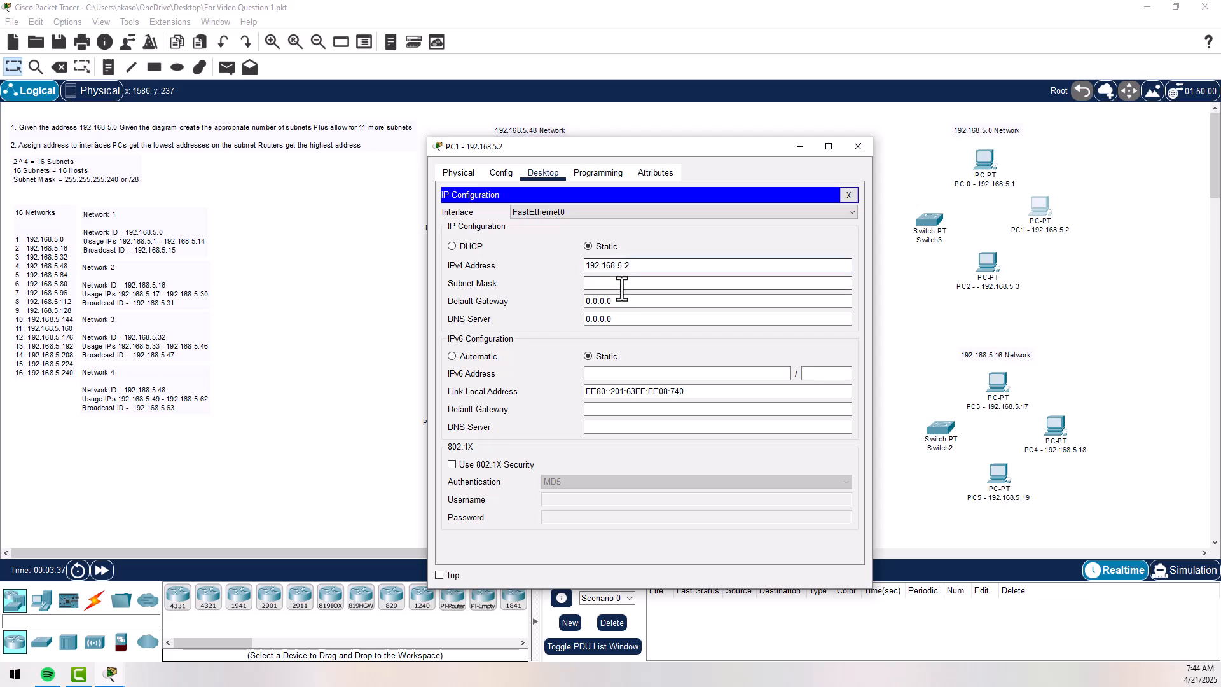
click(618, 283)
key(BackSpace)
text(240)
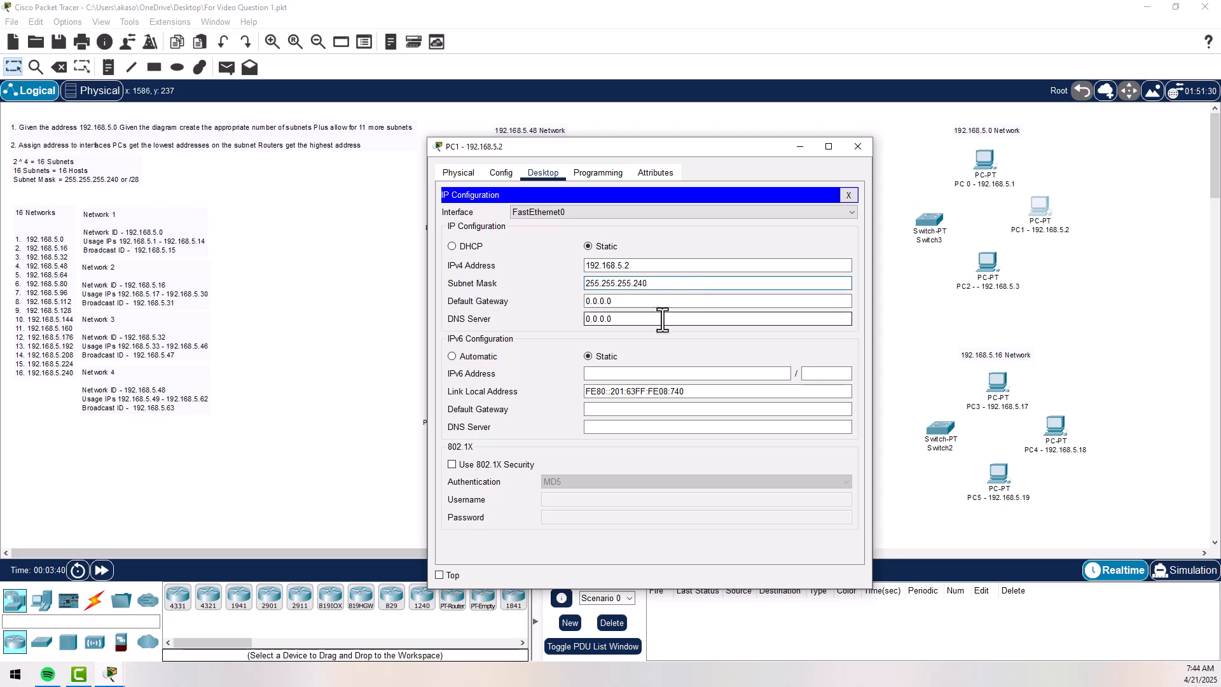
- Set PC1's default gateway to 192.168.5.14, copy that address and close the configuration window
click(605, 302)
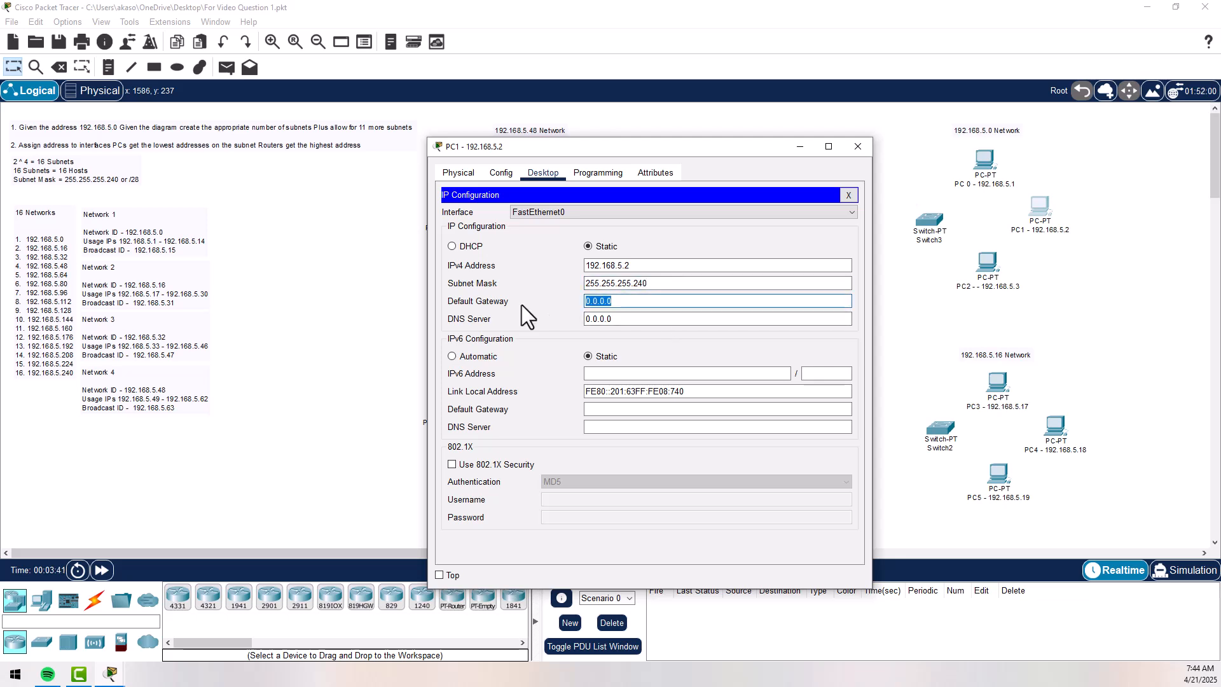
text(192.168.5.14)
drag(722, 150, 563, 138)
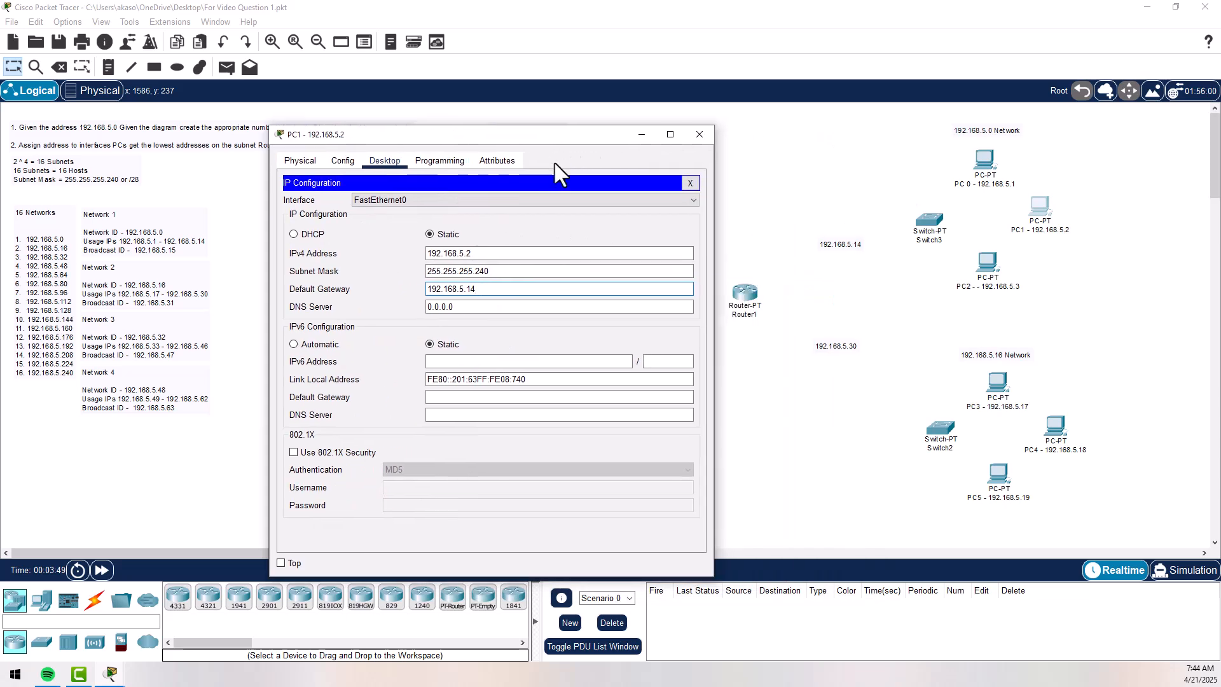
double_click(458, 289)
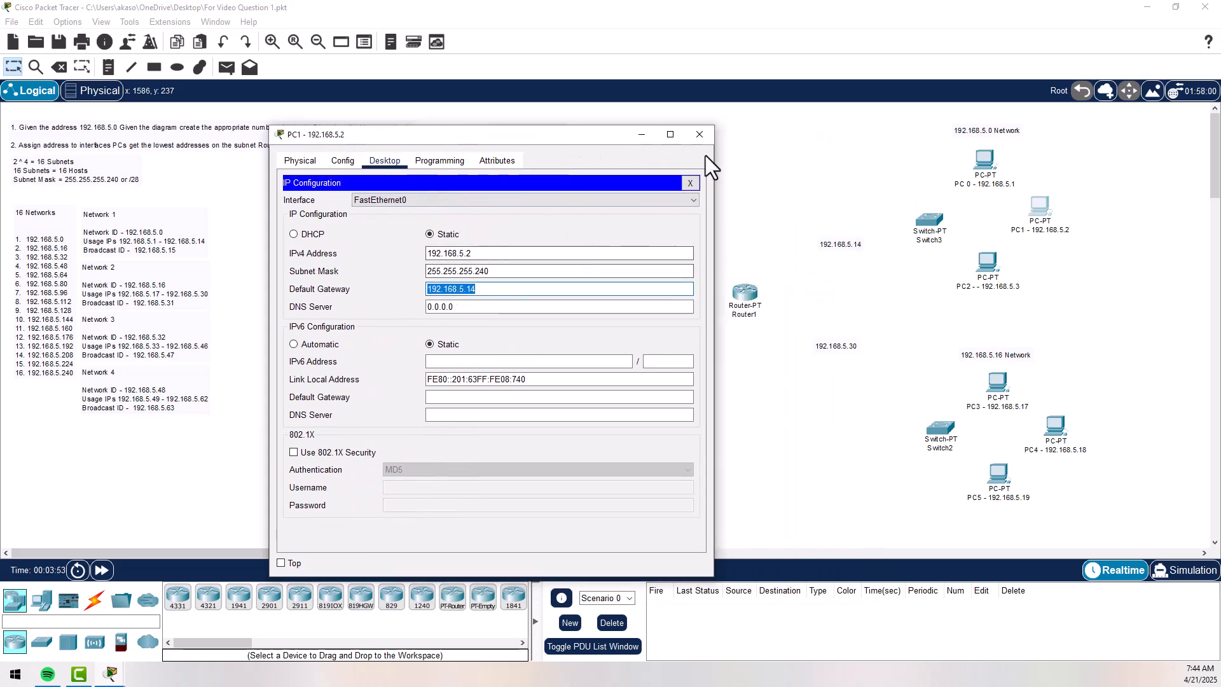
click(705, 138)
- Open PC2's IP configuration and set its default gateway to 192.168.5.14
click(989, 262)
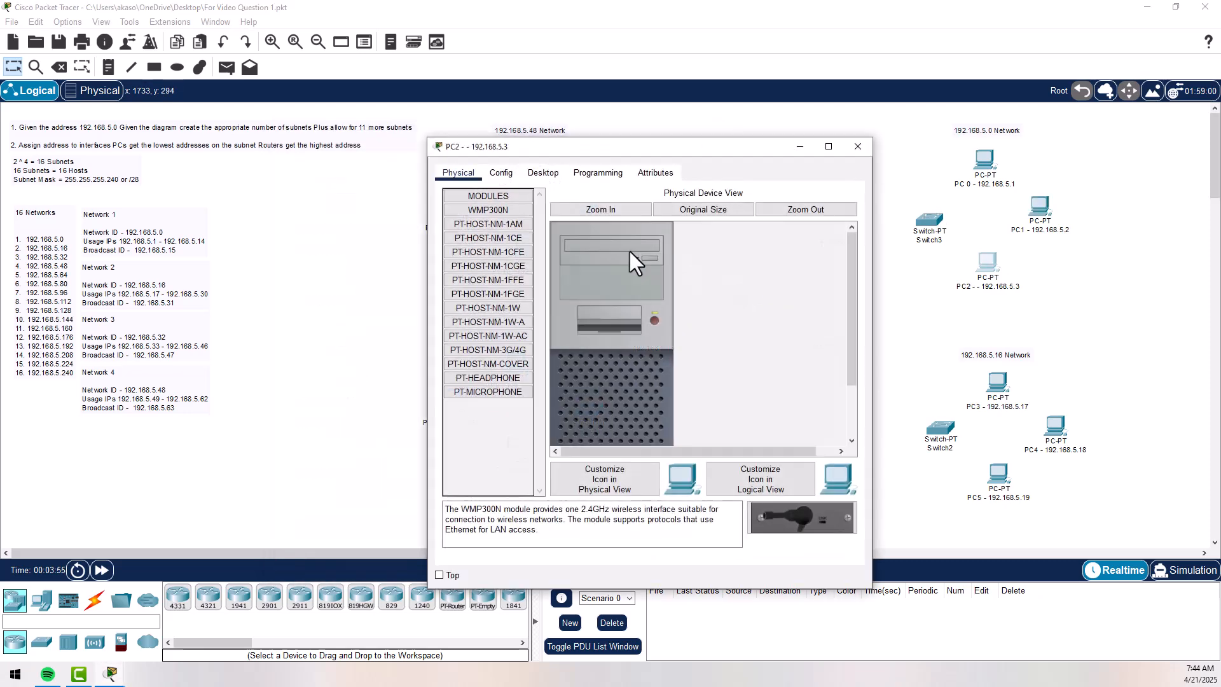
click(537, 176)
click(475, 233)
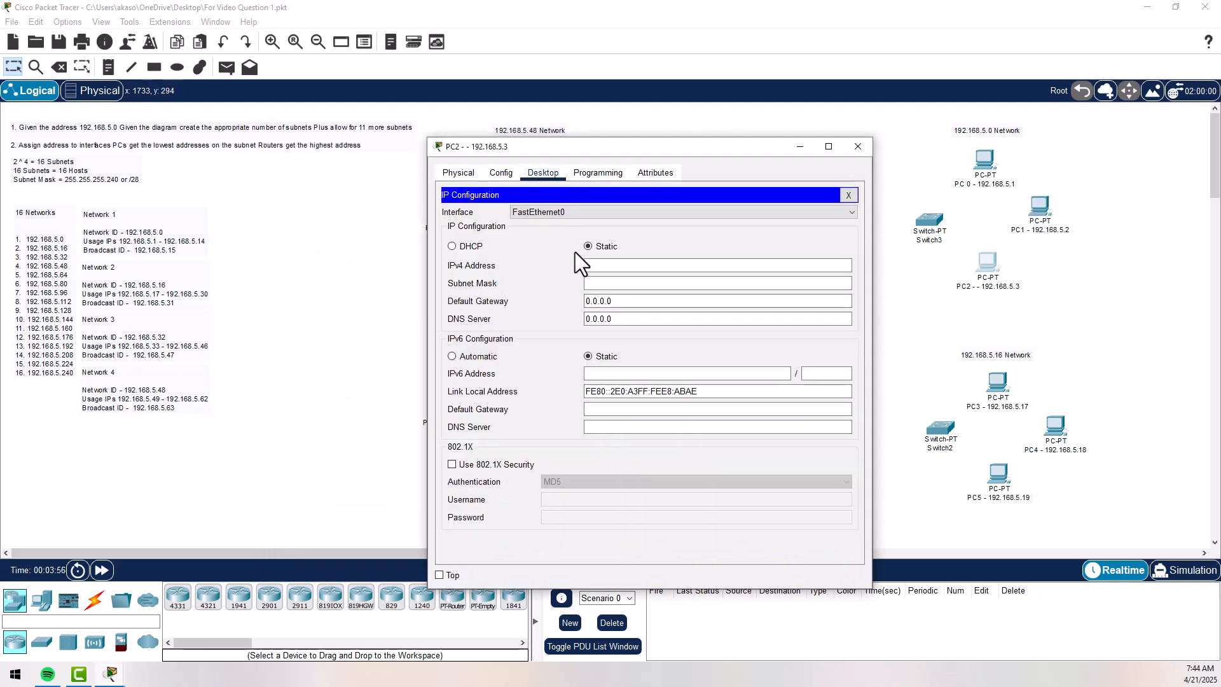
drag(612, 301, 584, 301)
text(192.168.5.14)
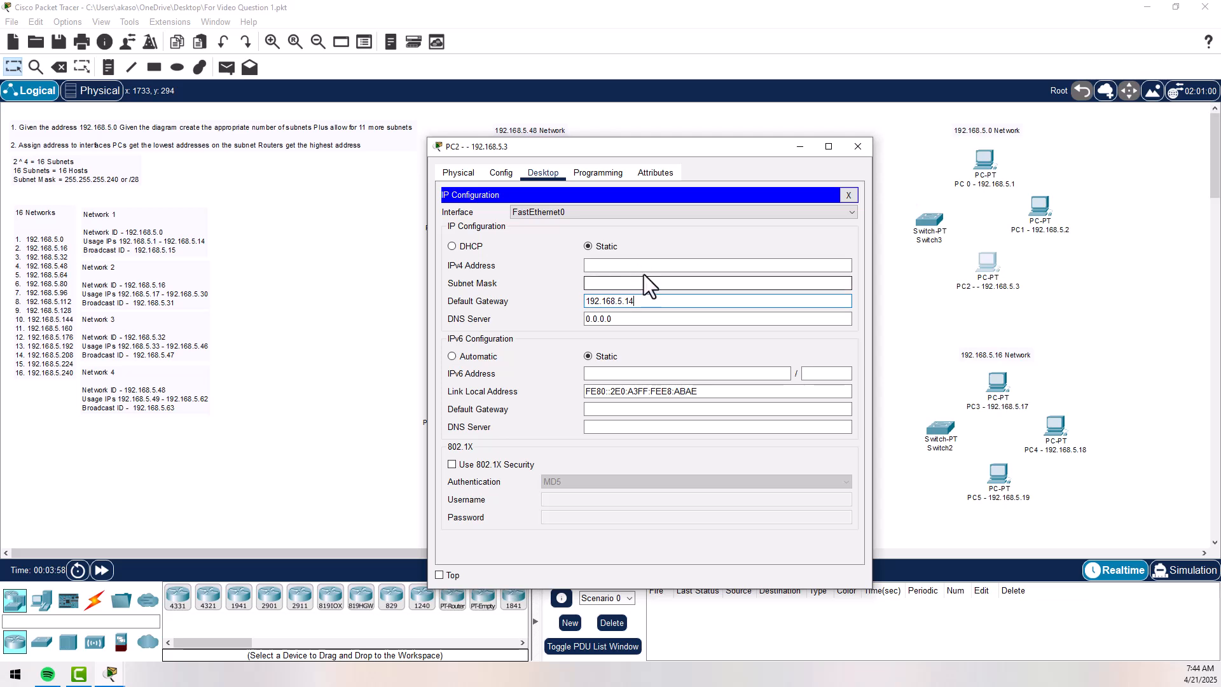
- Assign PC2 the IPv4 address 192.168.5.3 with subnet mask 255.255.255.240 and close its window
click(629, 265)
text(192.)
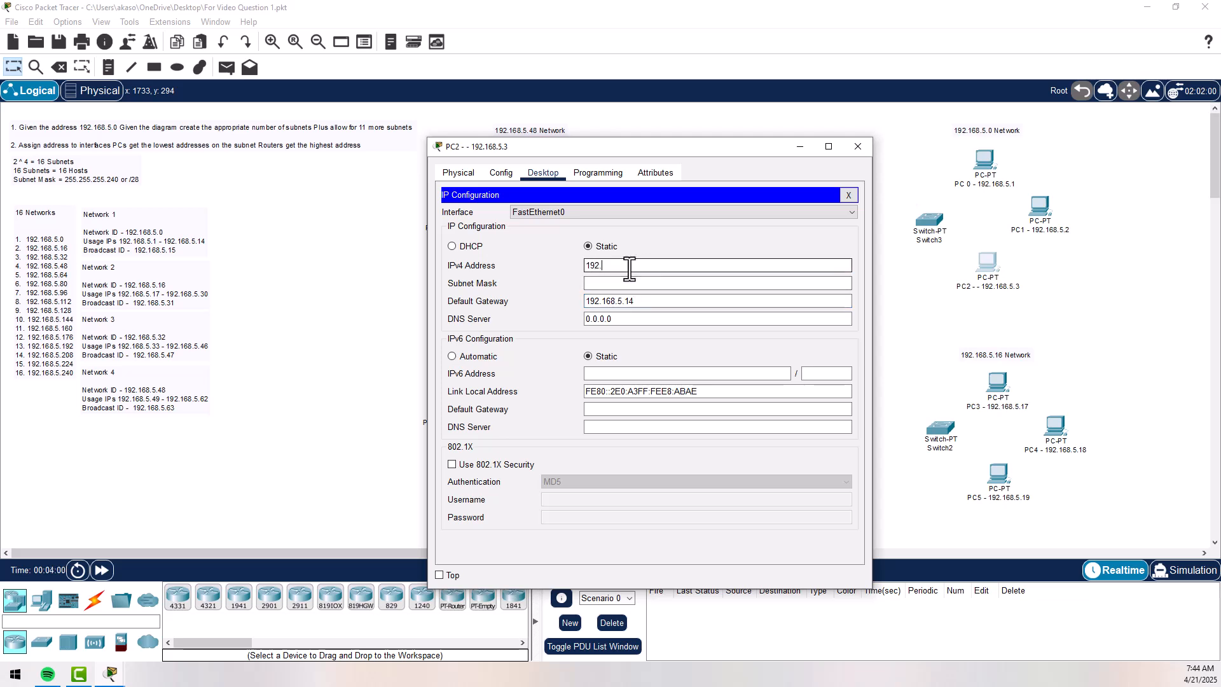
key(BackSpace)
key(BackSpace)
key(BackSpace)
key(BackSpace)
text(192.168.5.3)
click(638, 284)
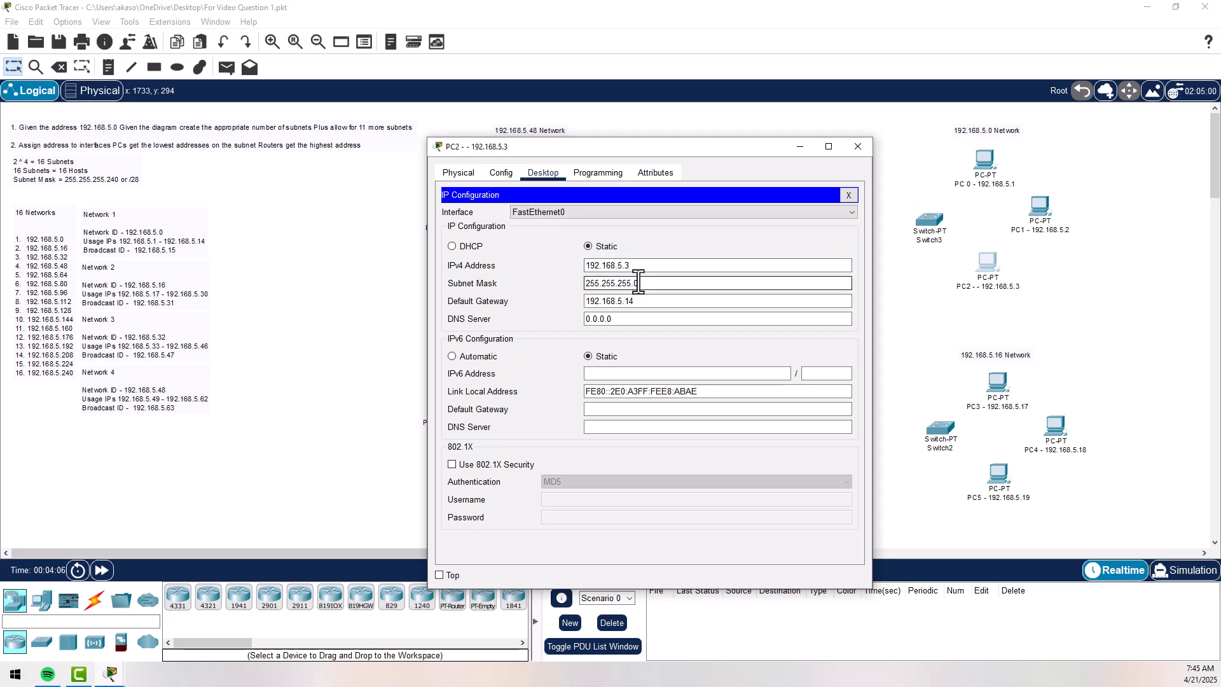
text(24)
click(857, 150)
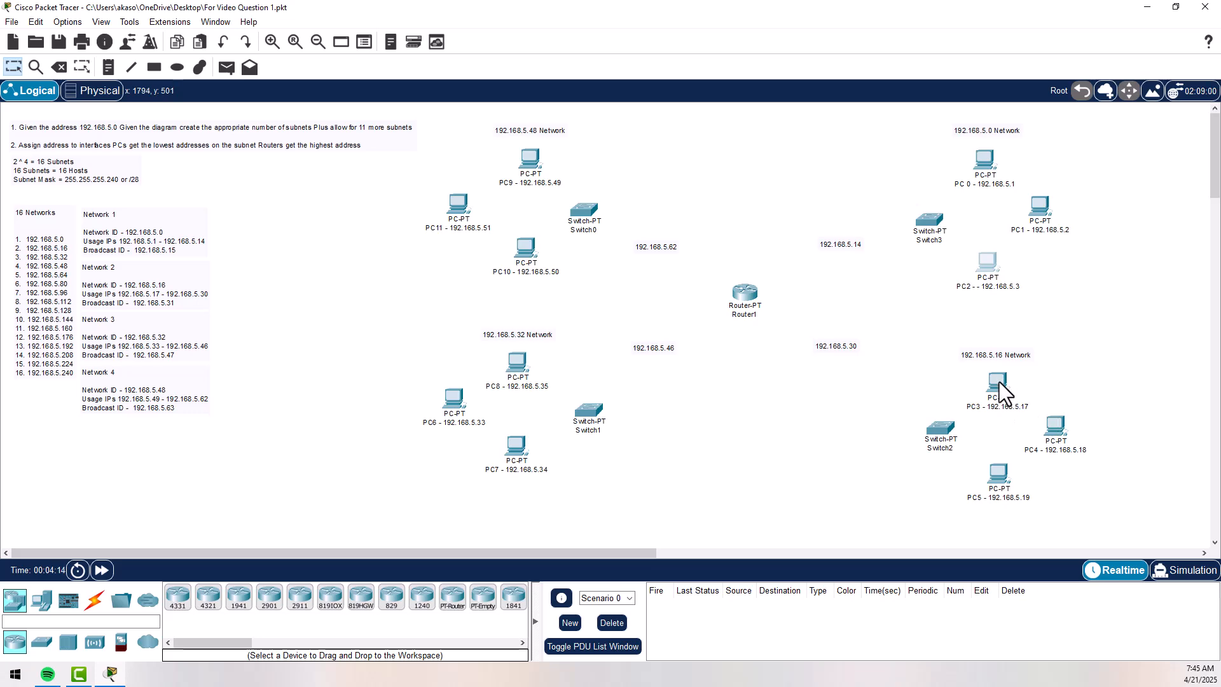
- Assign PC3 the static IPv4 address 192.168.5.17 with subnet mask 255.255.255.240
mouse_move(999, 382)
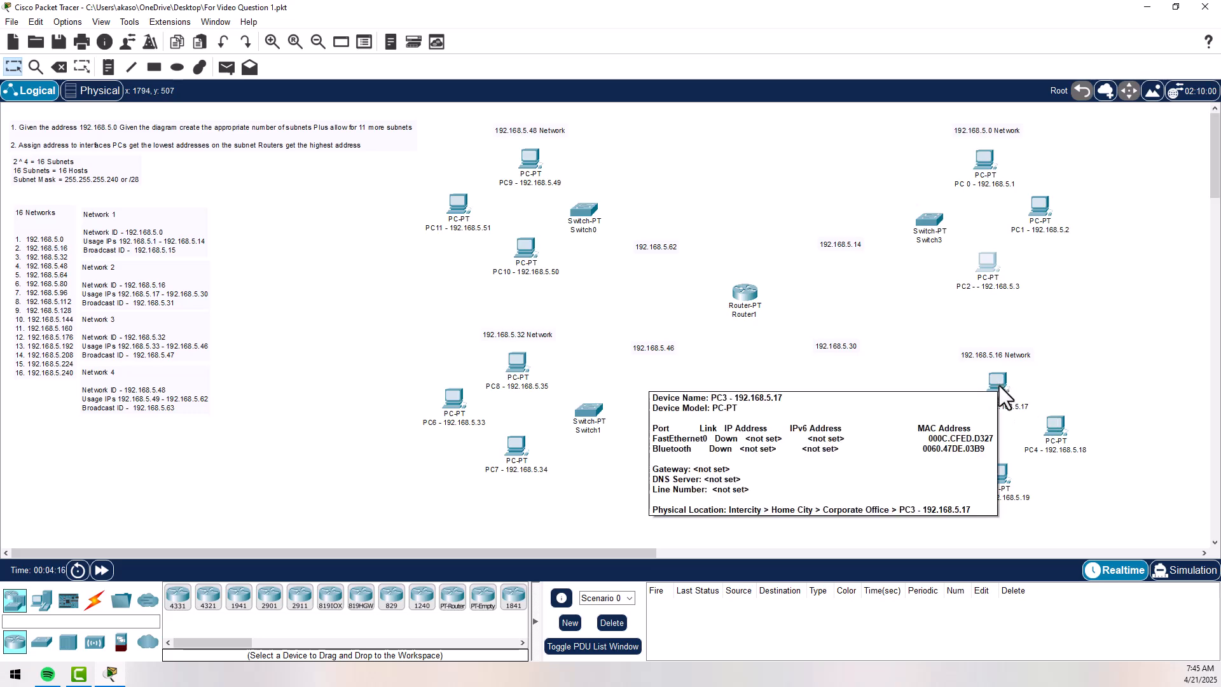
click(999, 384)
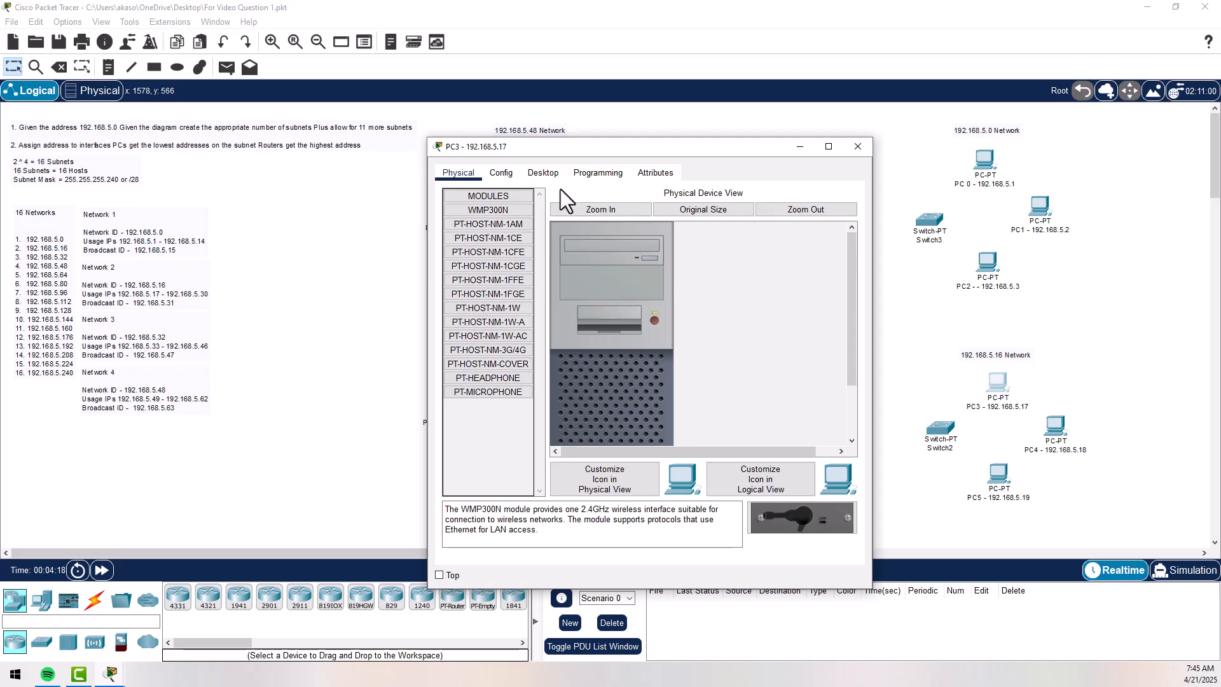
click(543, 173)
click(482, 235)
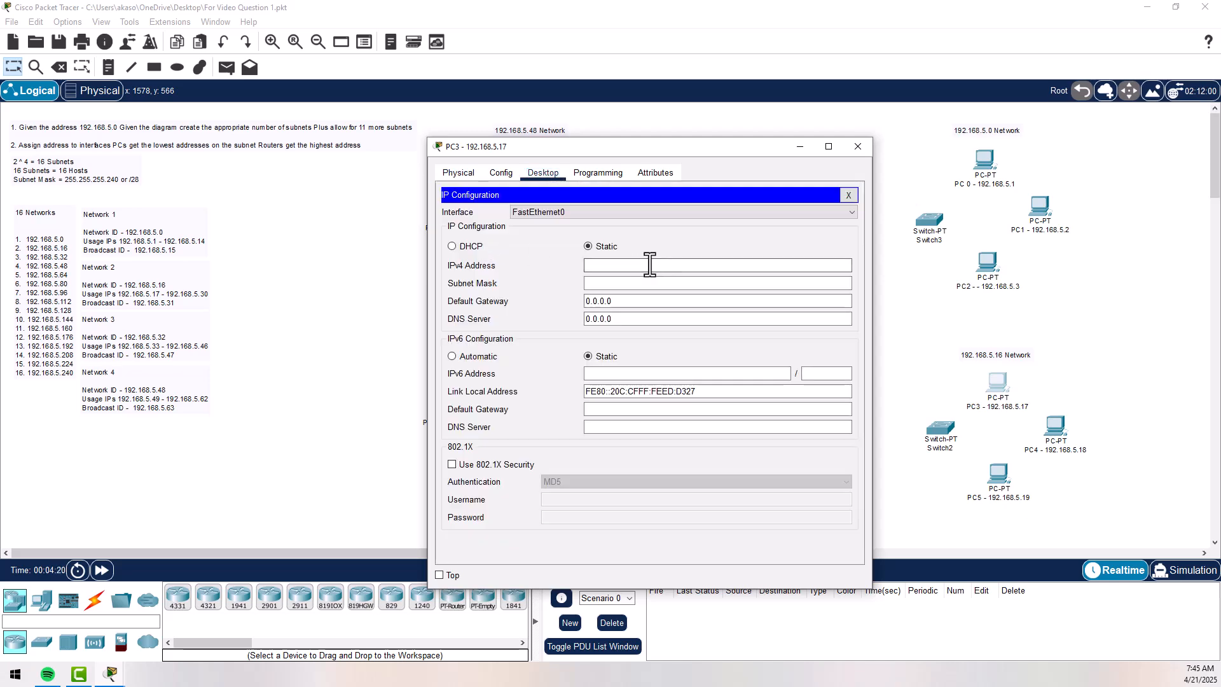
click(650, 265)
text(192.168.5.)
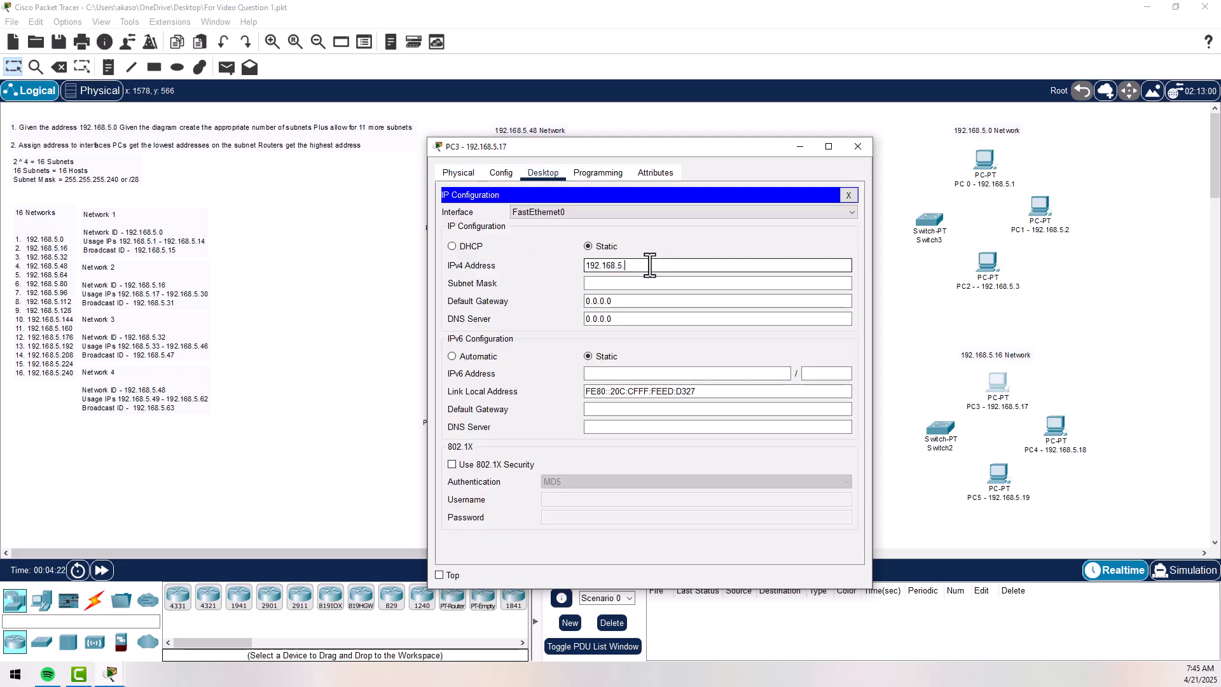
text(17)
click(644, 283)
key(BackSpace)
text(240)
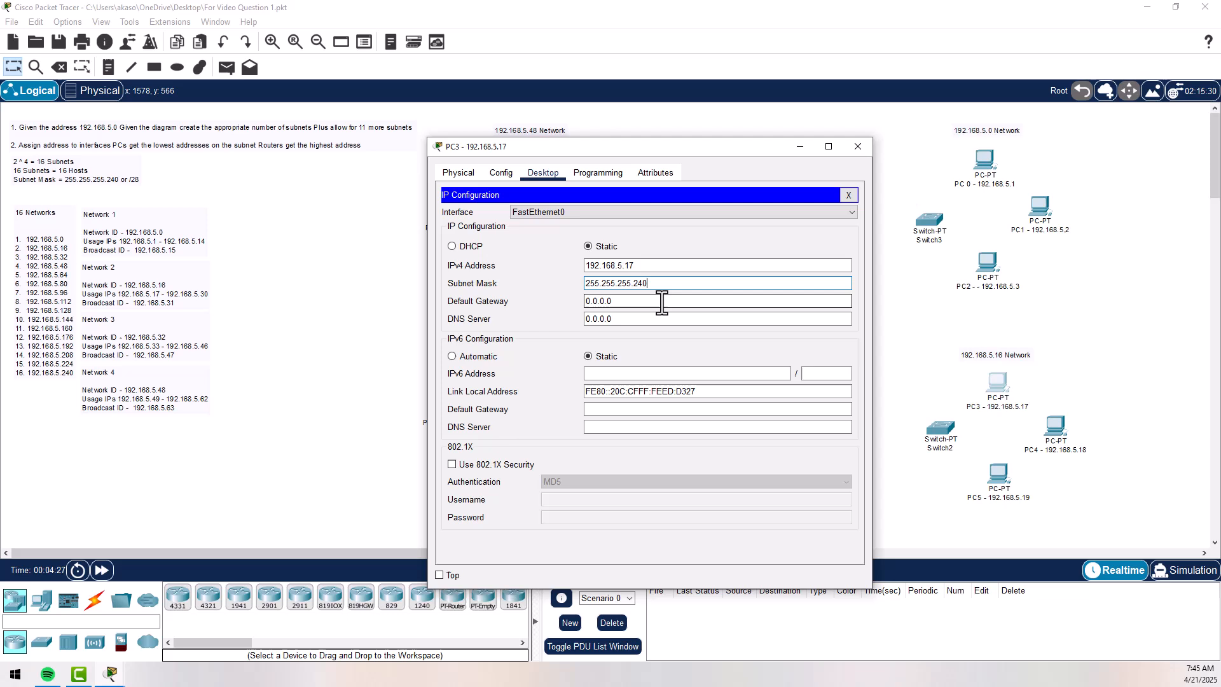
- Set PC3's default gateway to 192.168.5.30 and close its configuration window
key(Tab)
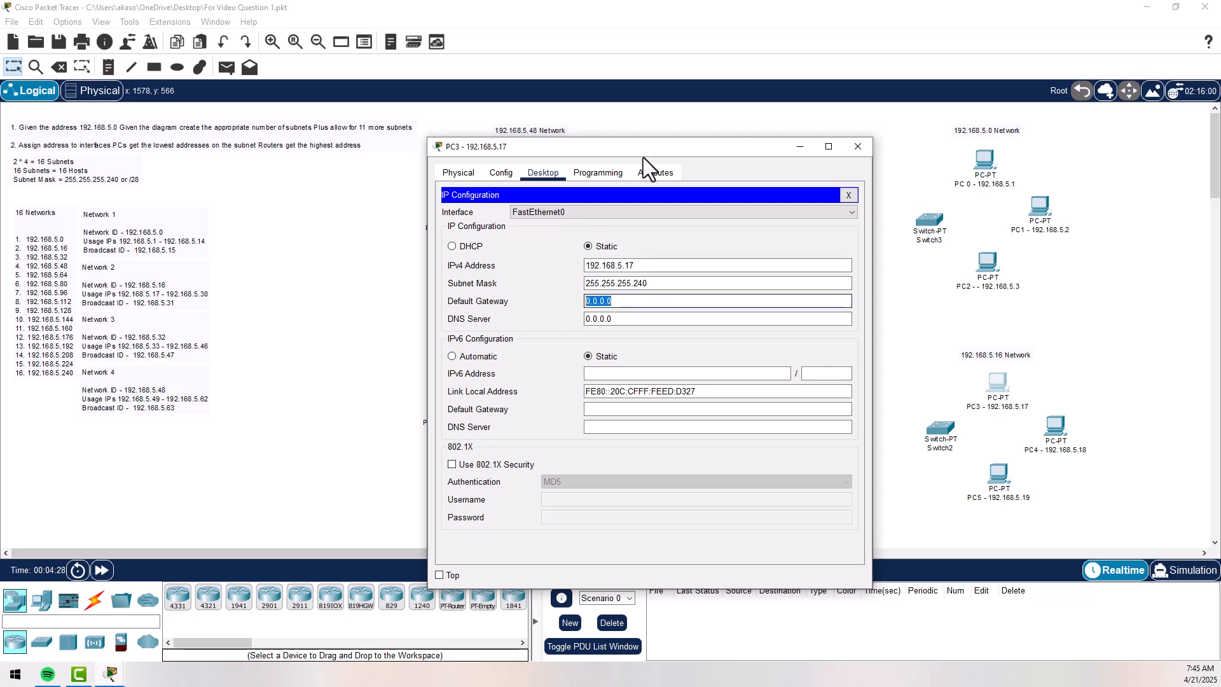
drag(659, 150, 433, 109)
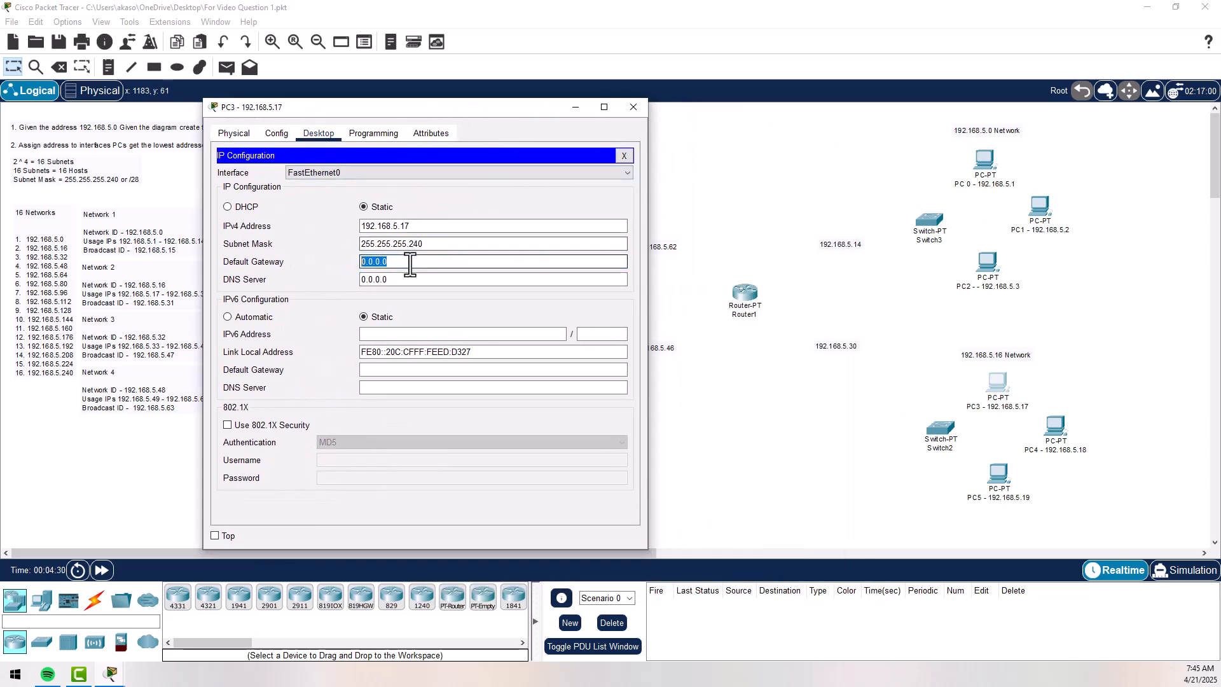
text(192.168.5.14)
key(BackSpace)
key(BackSpace)
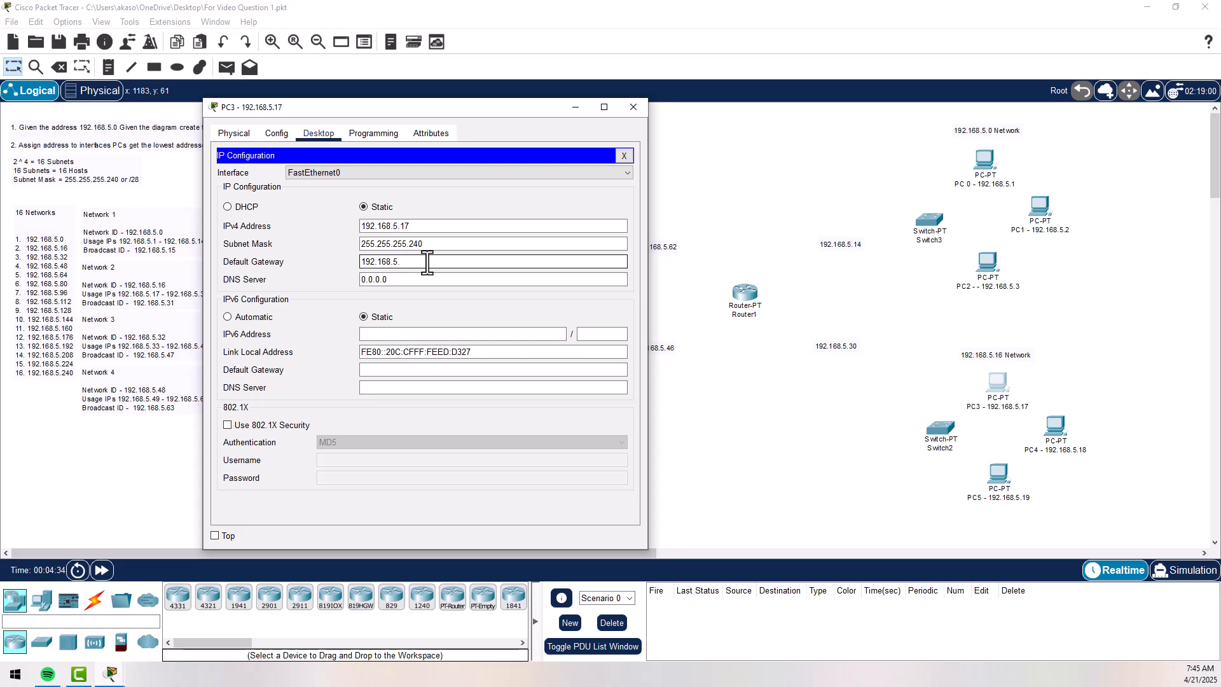
text(30)
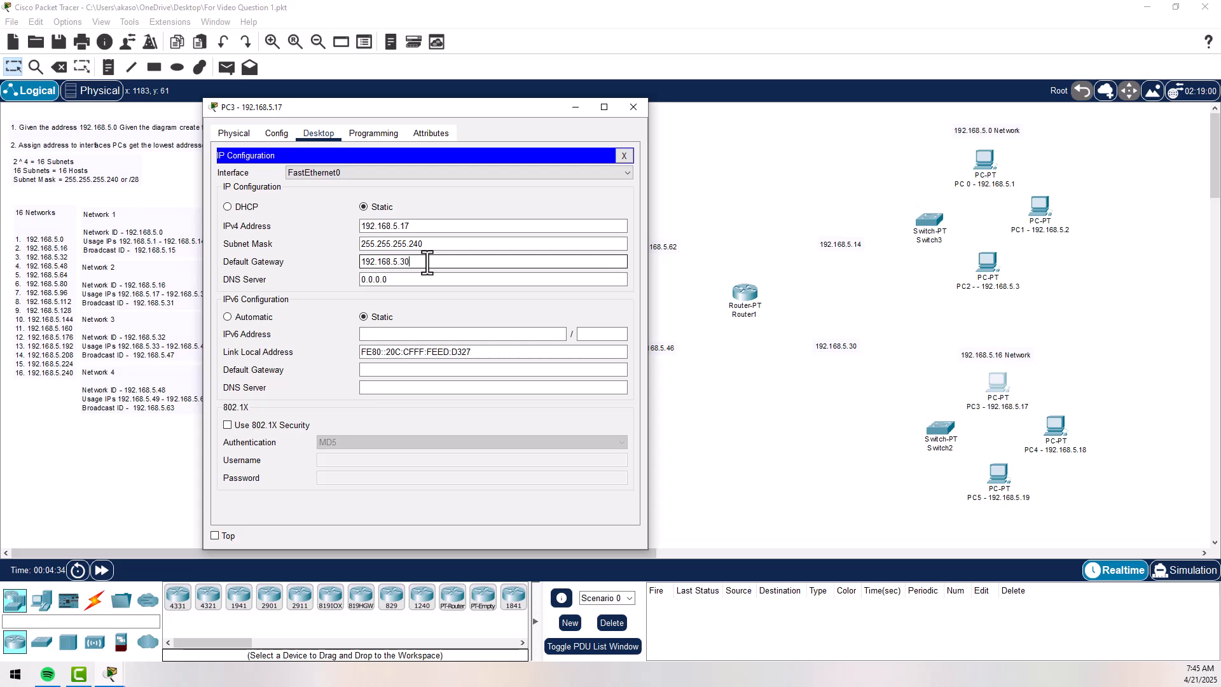
click(639, 110)
- Assign PC4 the static IPv4 address 192.168.5.18 with subnet mask 255.255.255.240
click(1057, 436)
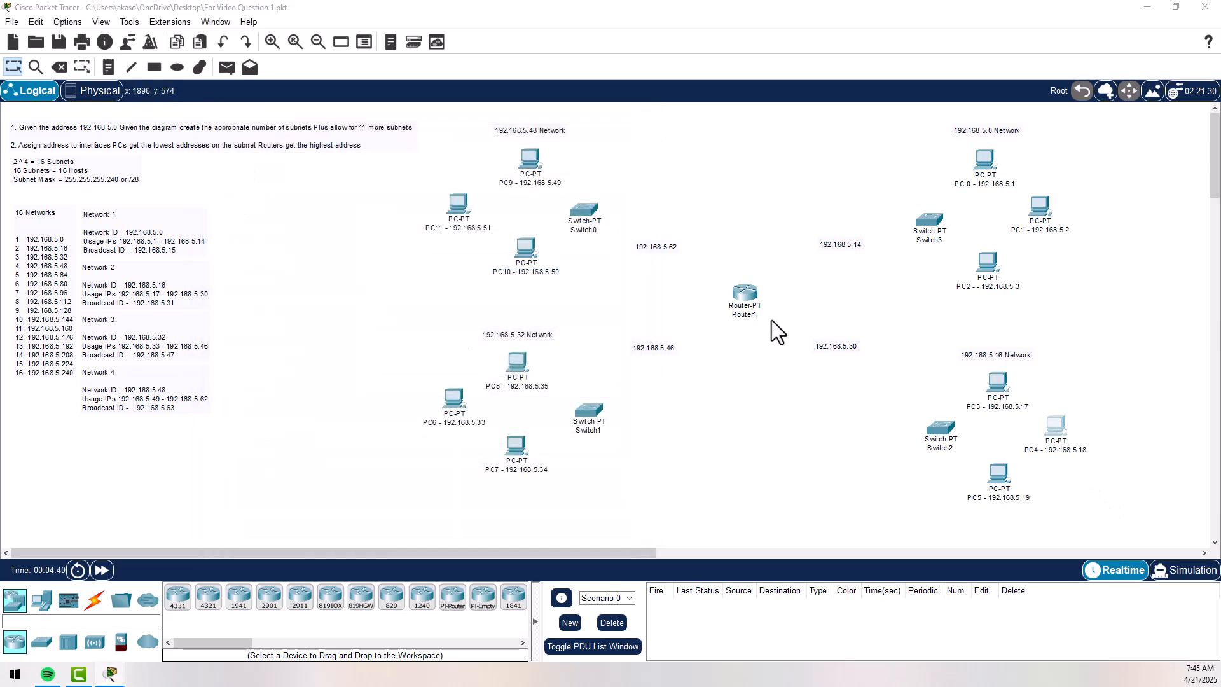
click(500, 173)
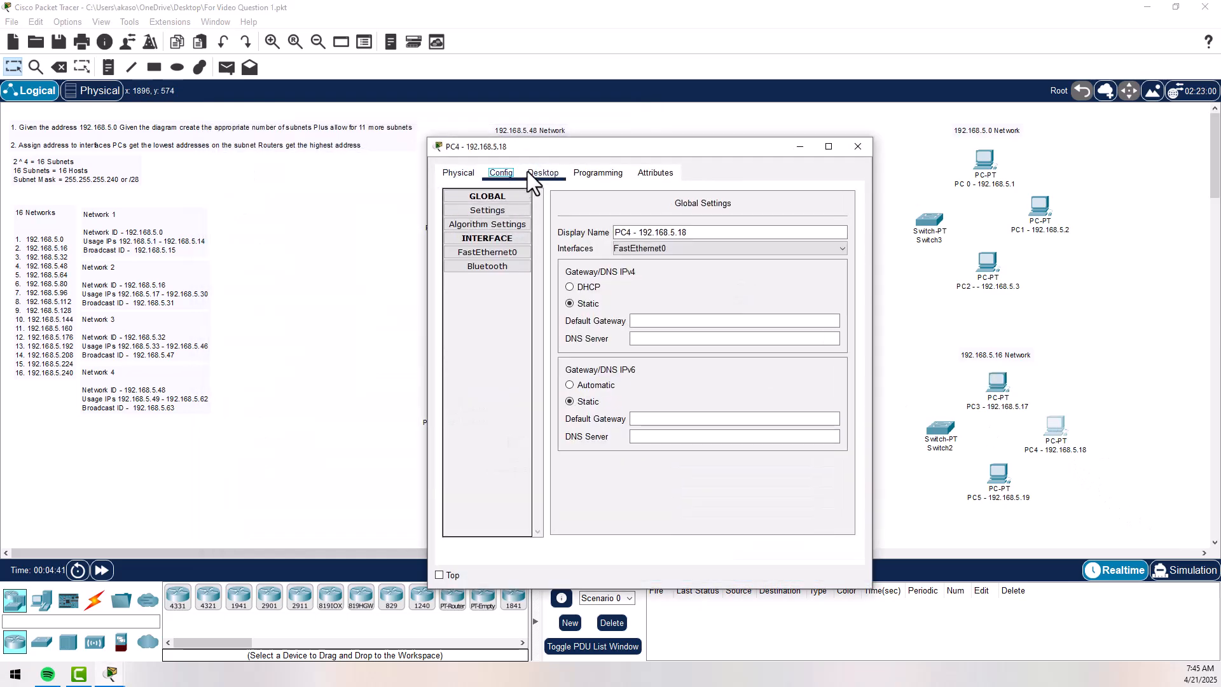
click(543, 172)
click(493, 219)
click(643, 266)
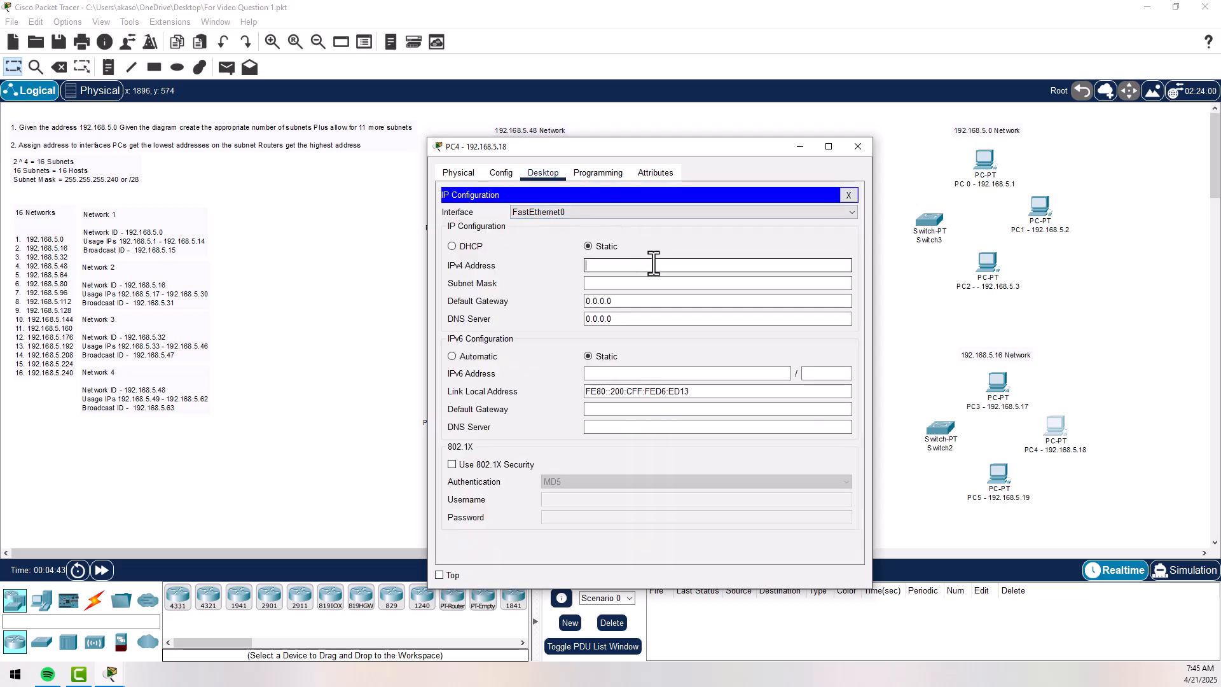
text(192.168.5.14)
key(BackSpace)
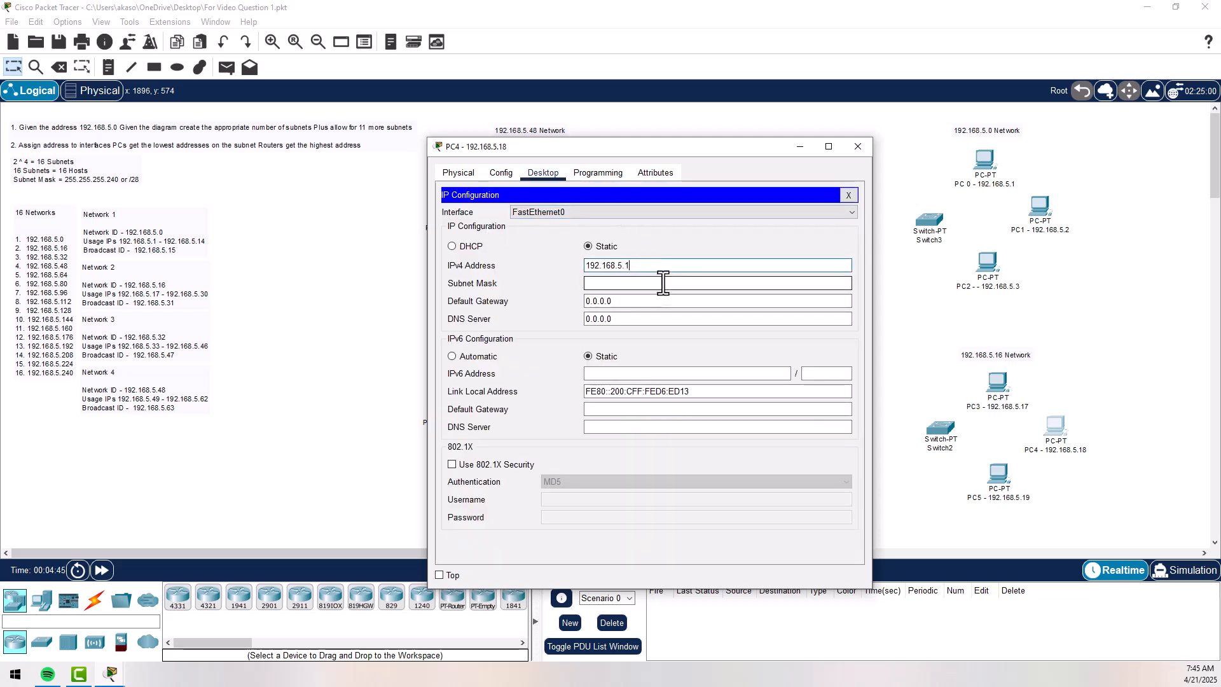
text(8)
click(663, 284)
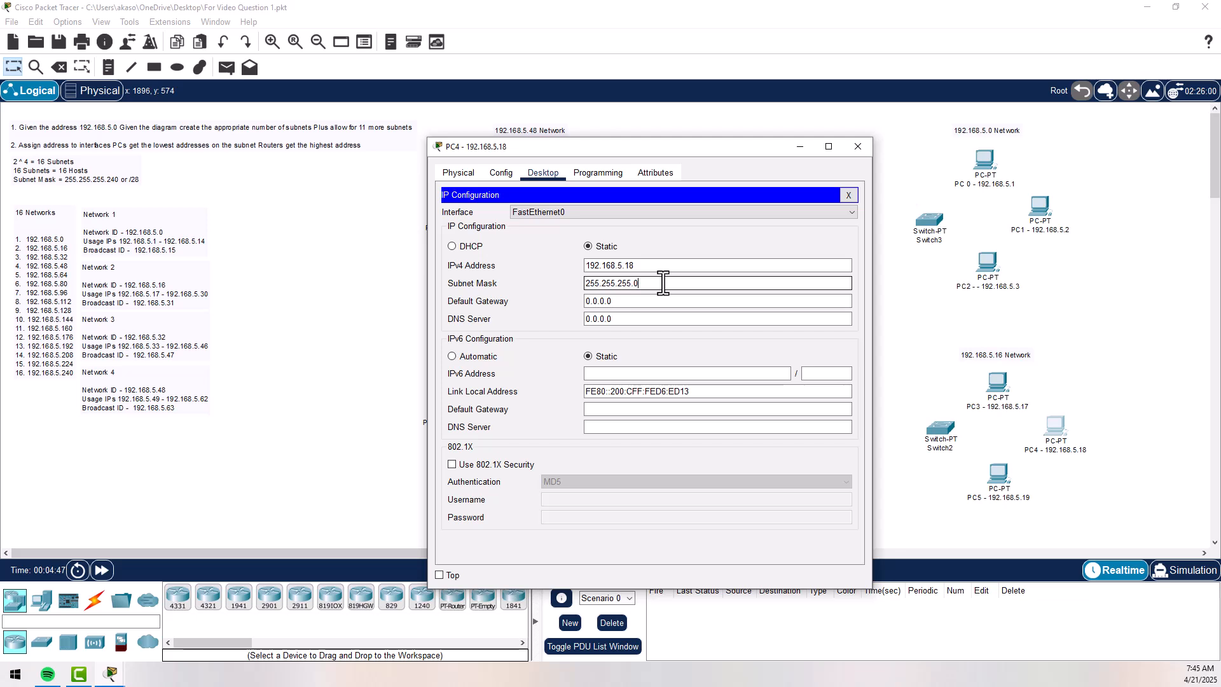
text(240)
- Set PC4's default gateway to 192.168.5.30 and close its configuration window
double_click(654, 302)
triple_click(653, 303)
text(192.168.5.)
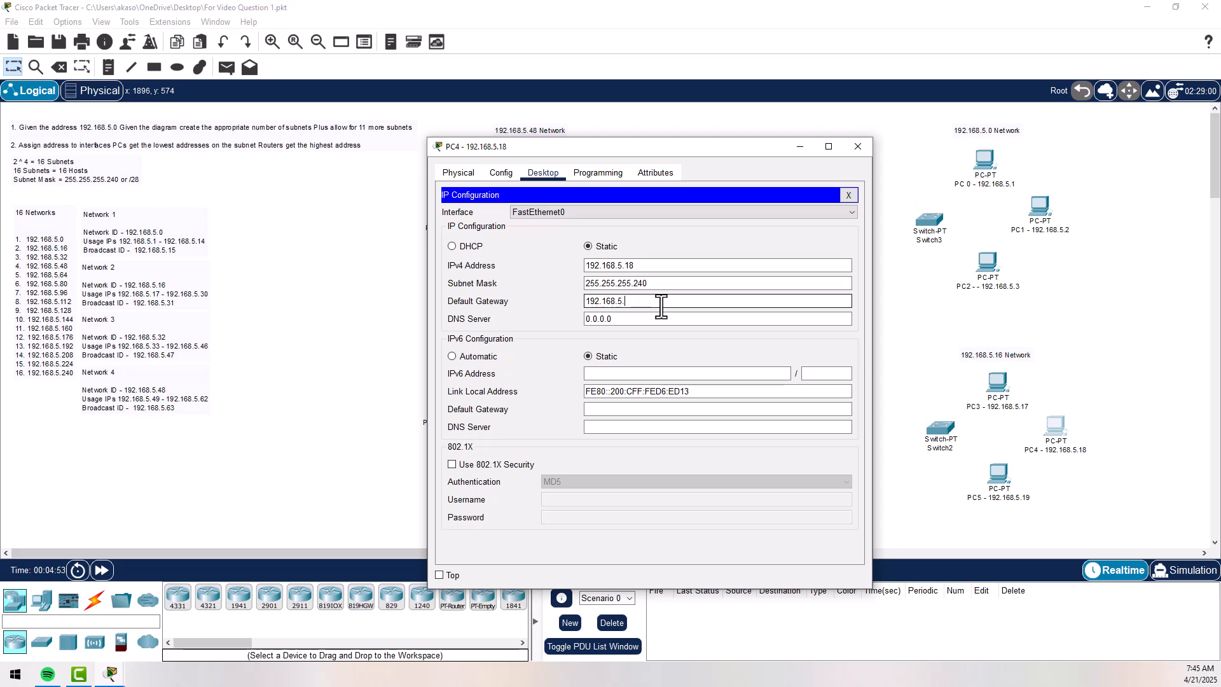
text(30)
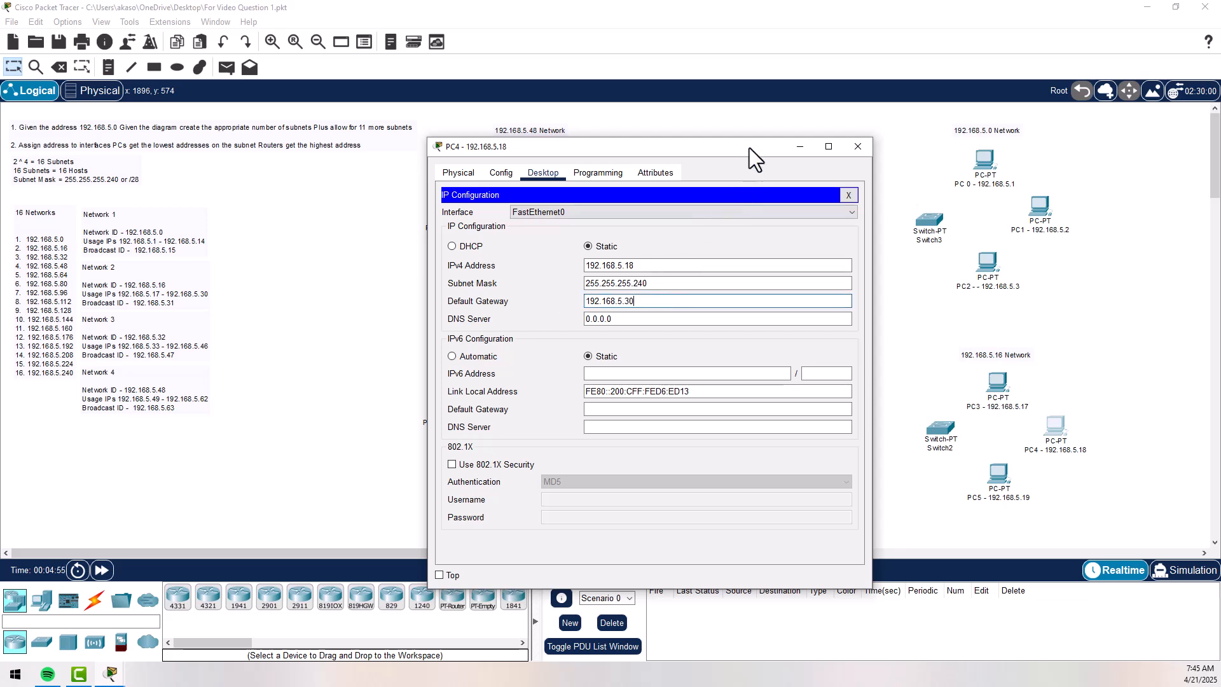
drag(749, 148, 638, 132)
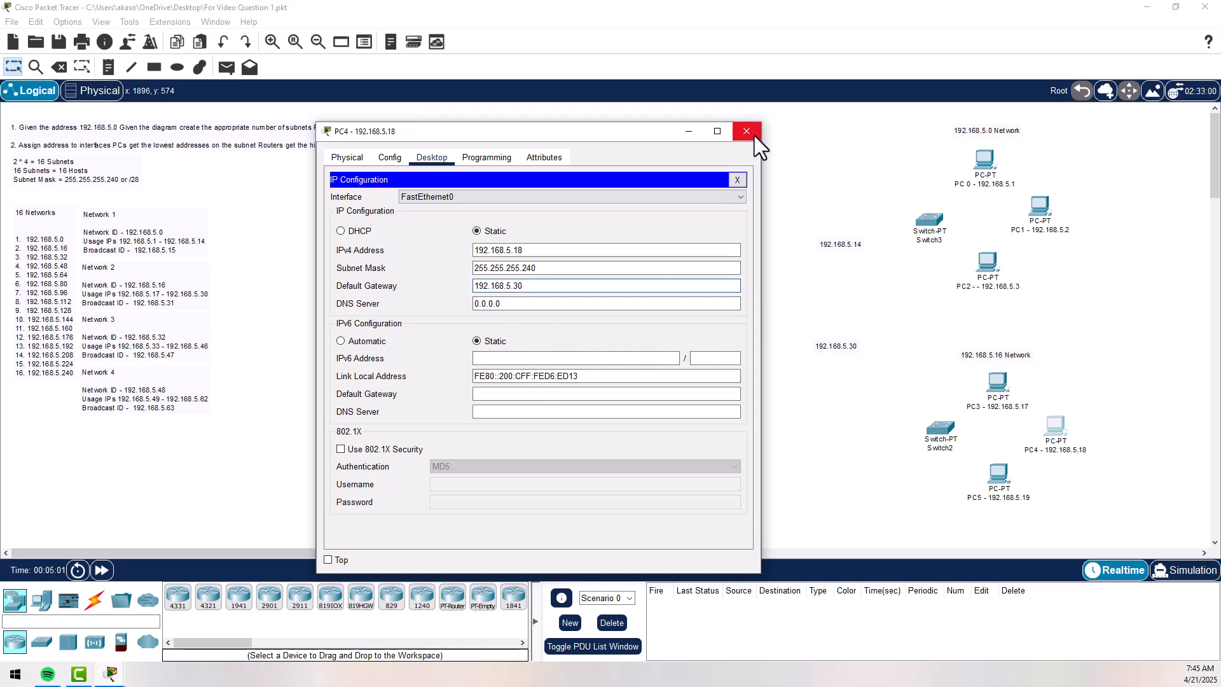
drag(654, 128, 583, 127)
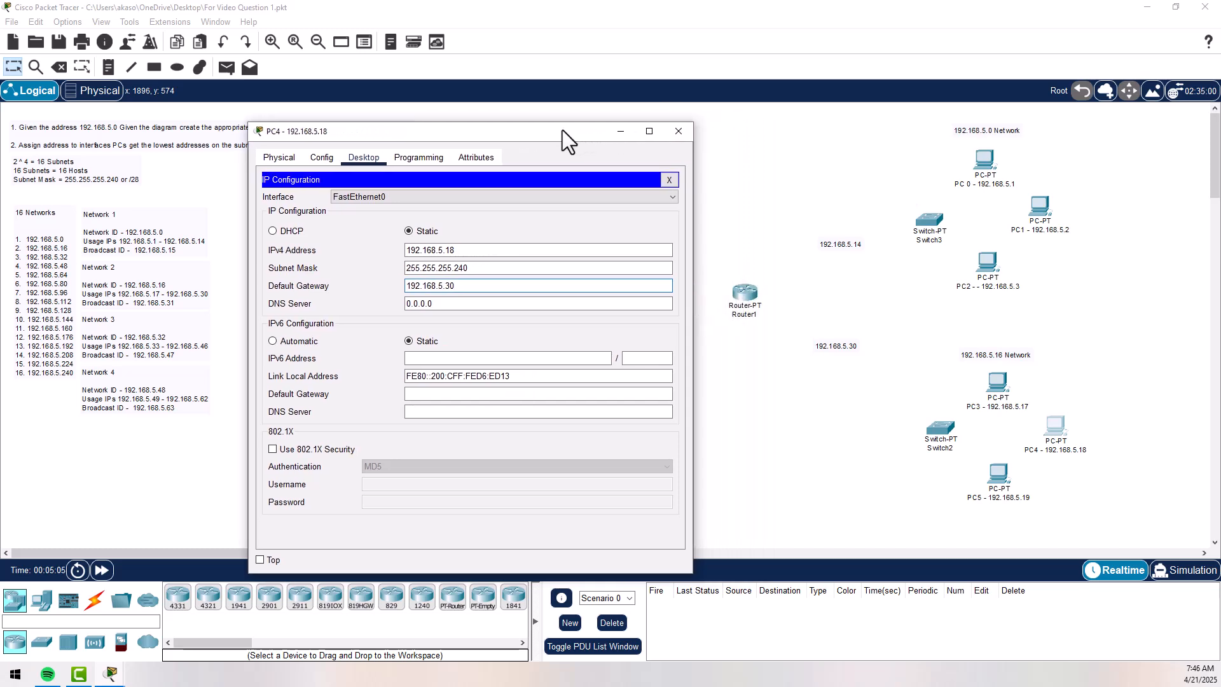
click(673, 135)
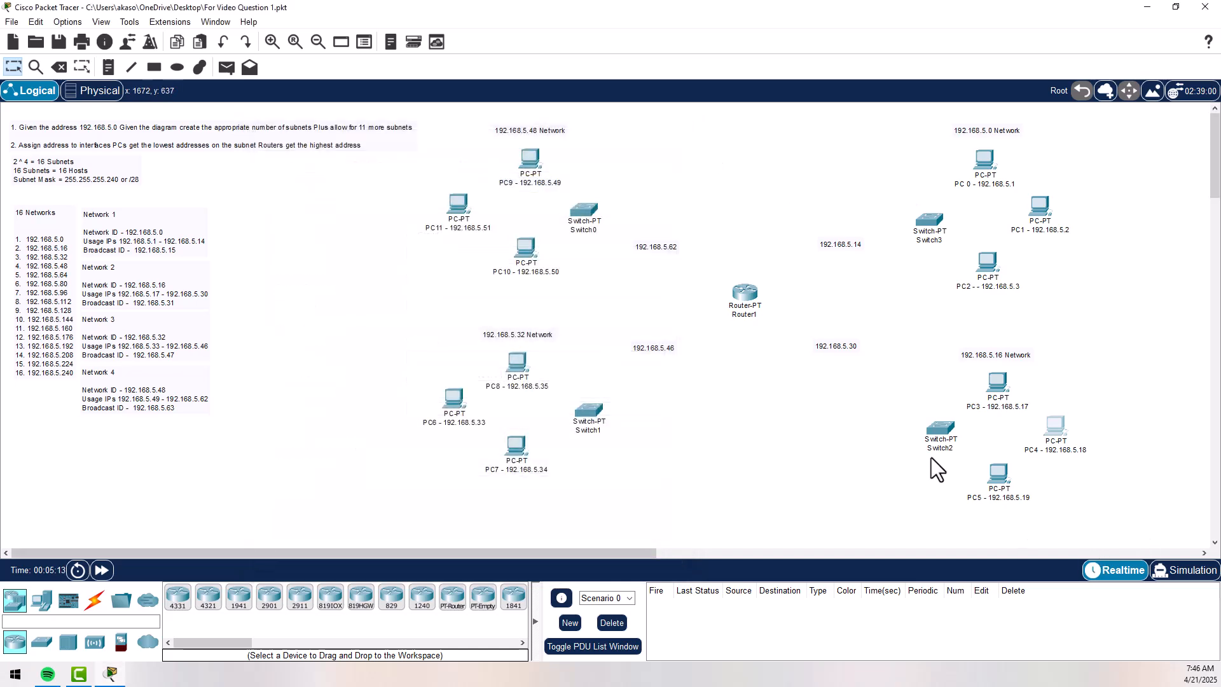
- Assign PC5 the static IPv4 address 192.168.5.19 with subnet mask 255.255.255.240, and fill in its default gateway
click(998, 474)
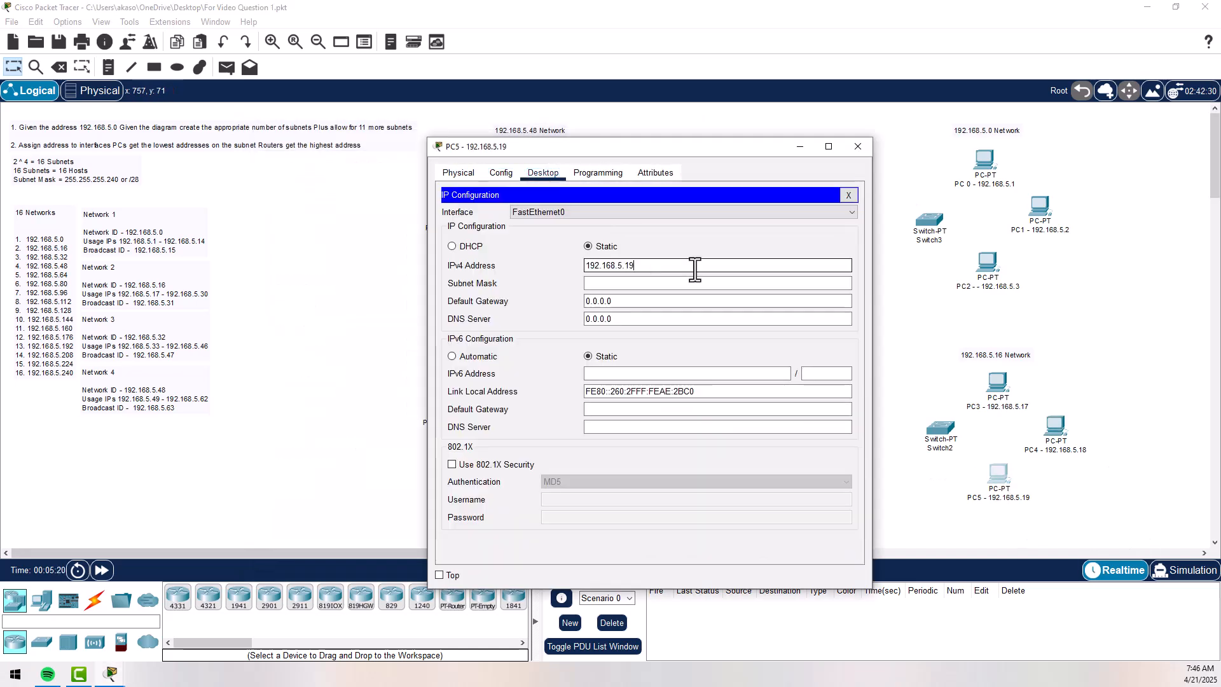
click(687, 283)
text(255.255.255.240)
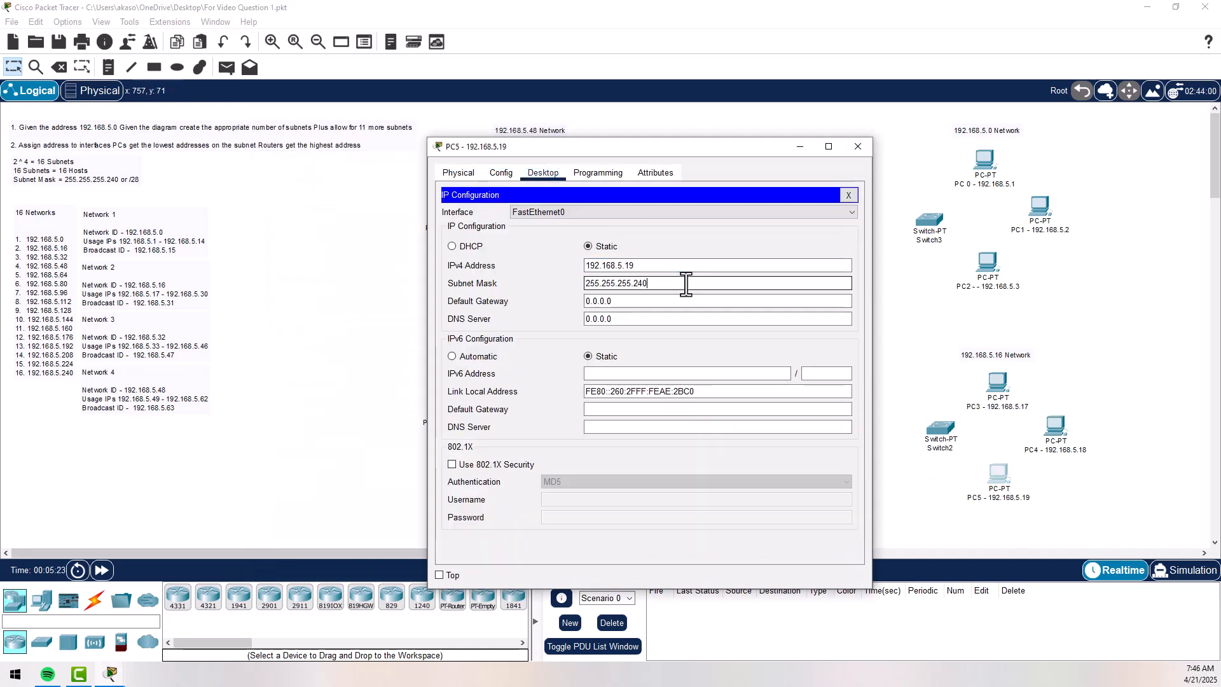
key(Tab)
text(192.168.5.14)
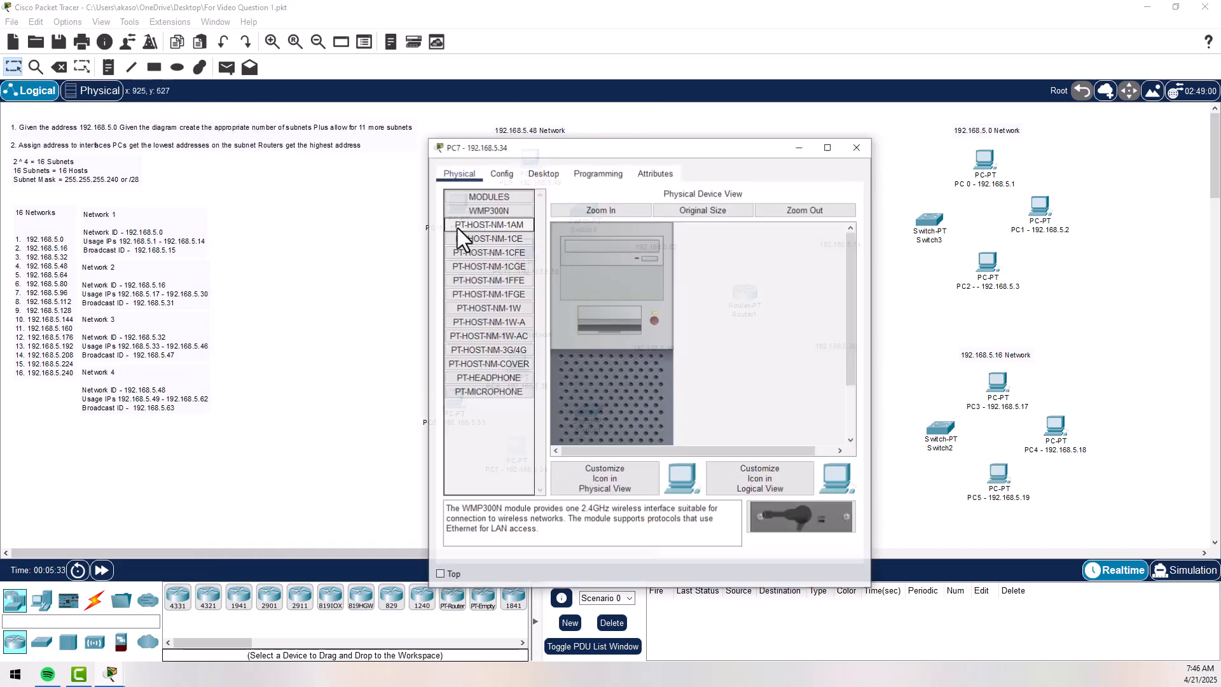
- Configure PC7 with IPv4 address 192.168.5.34, subnet mask 255.255.255.240 and default gateway 192.168.5.46, closing its window when done
click(935, 217)
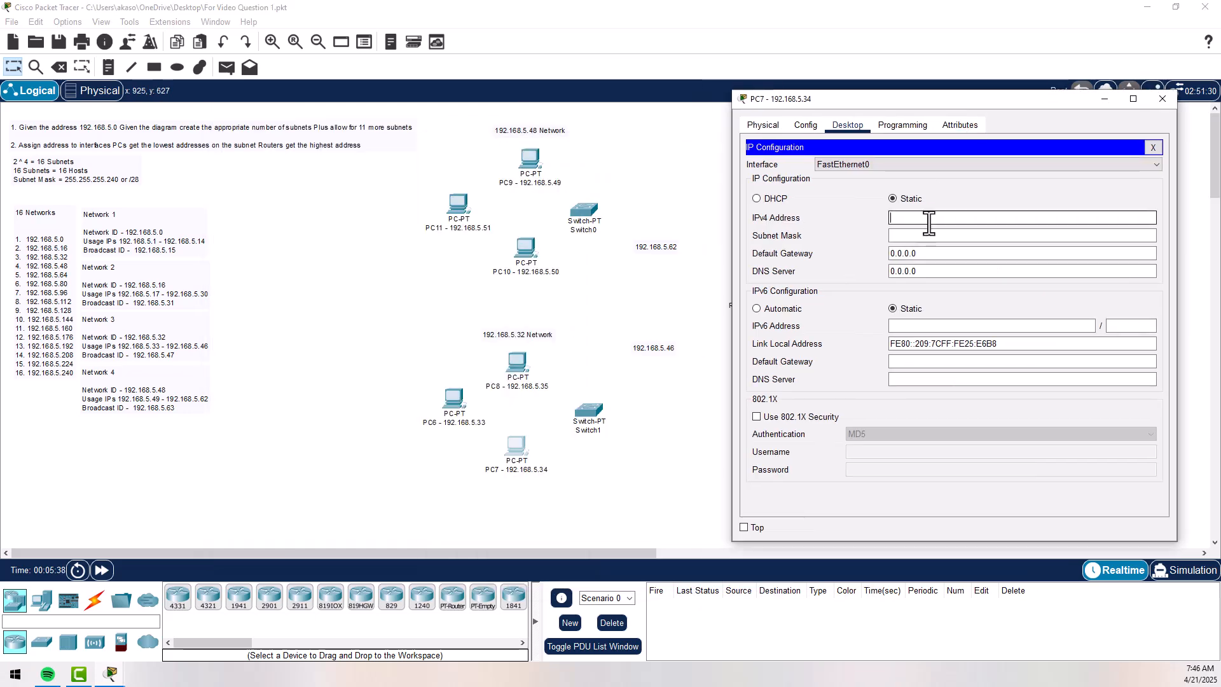
text(192.168.5.34)
click(935, 236)
text(255.255.255.240)
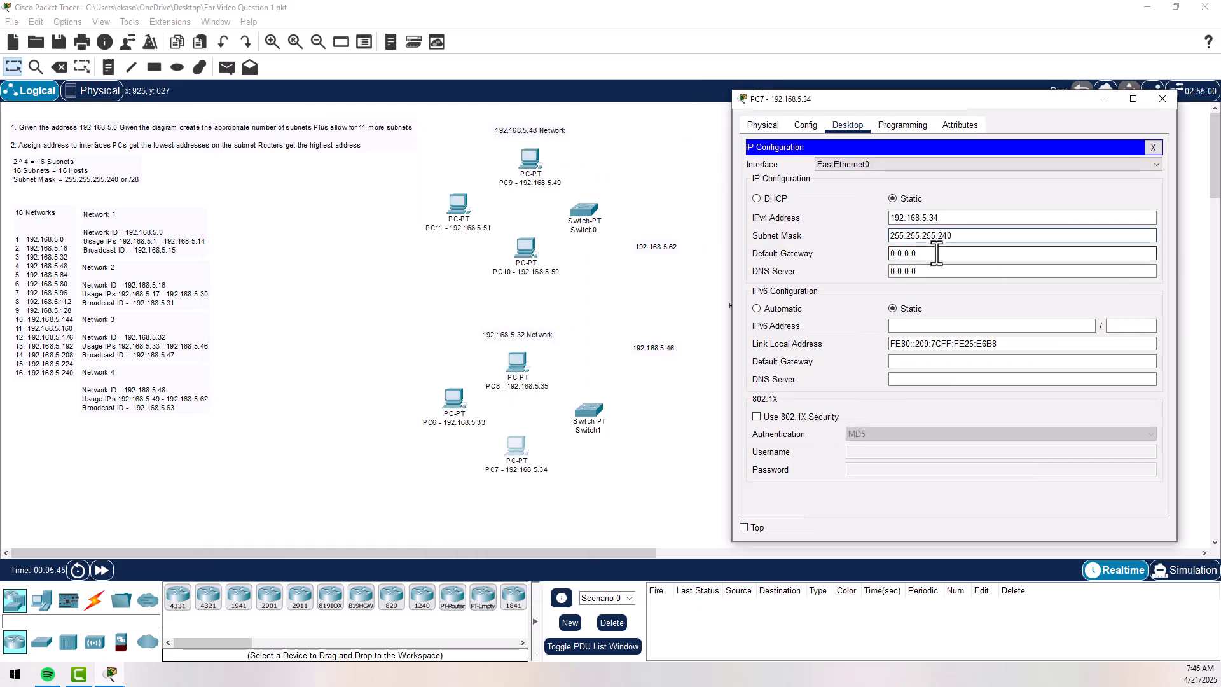
click(936, 253)
text(192.168.5.1)
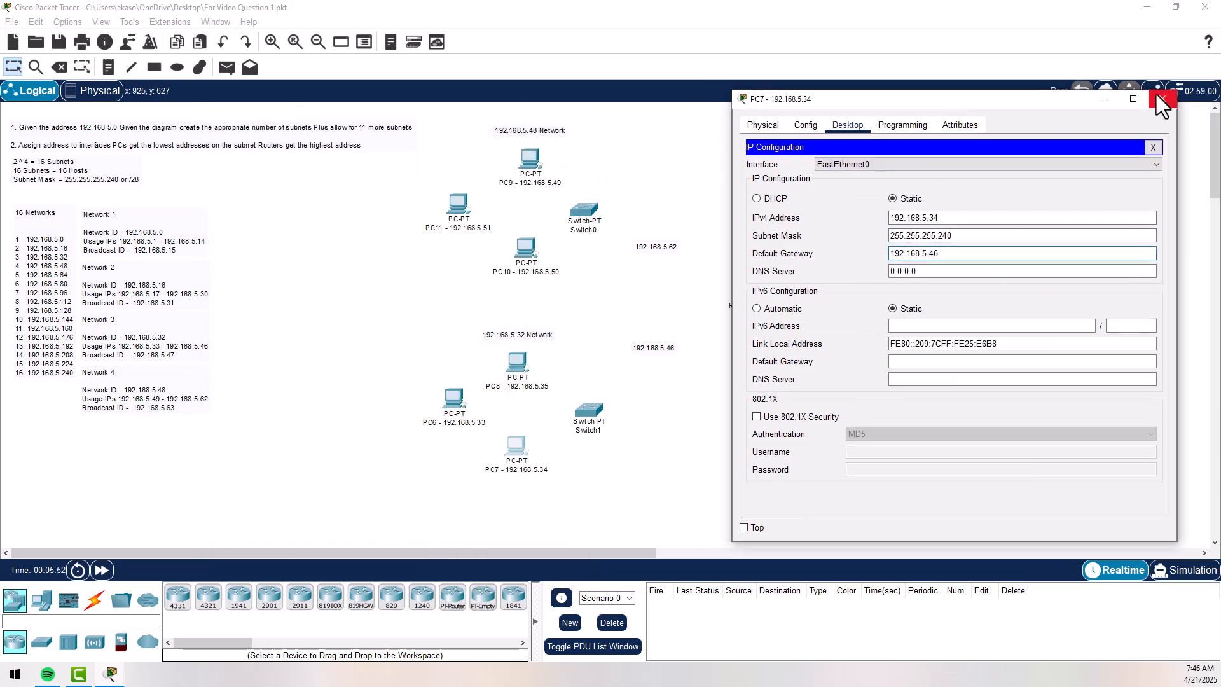
click(1163, 99)
- Configure PC6 with IPv4 address 192.168.5.33, subnet mask 255.255.255.240 and default gateway 192.168.5.46, closing its window when done
click(453, 399)
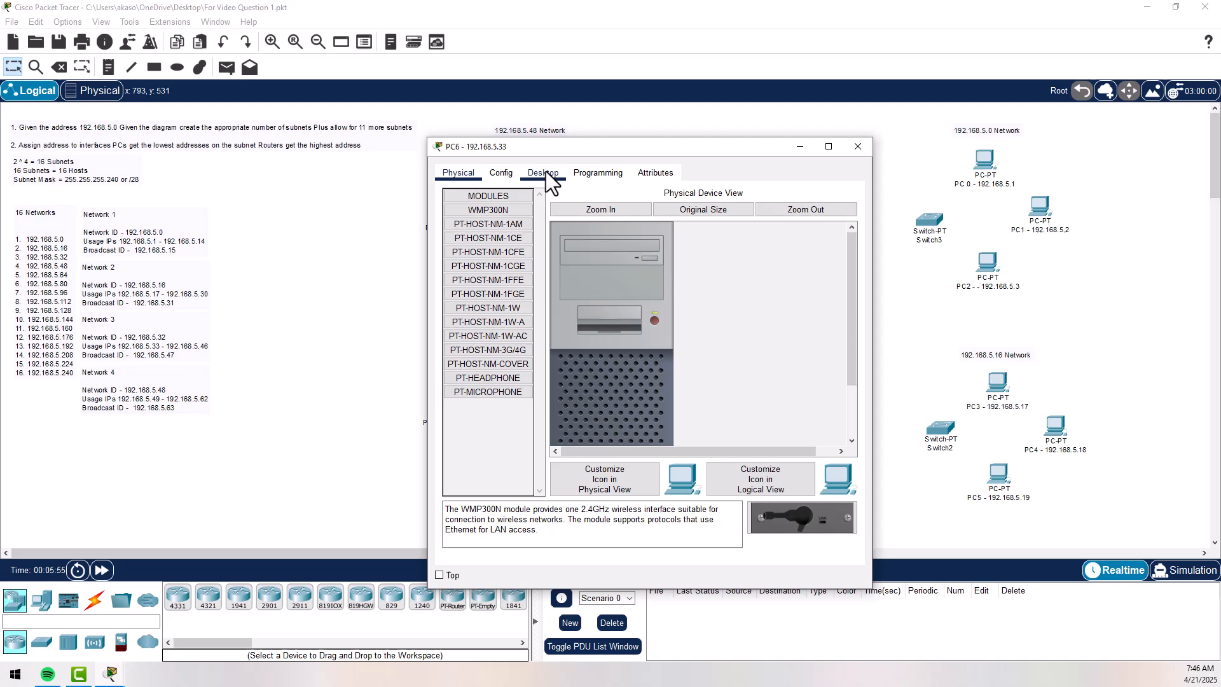
click(543, 172)
click(636, 265)
text(192.168.5.14)
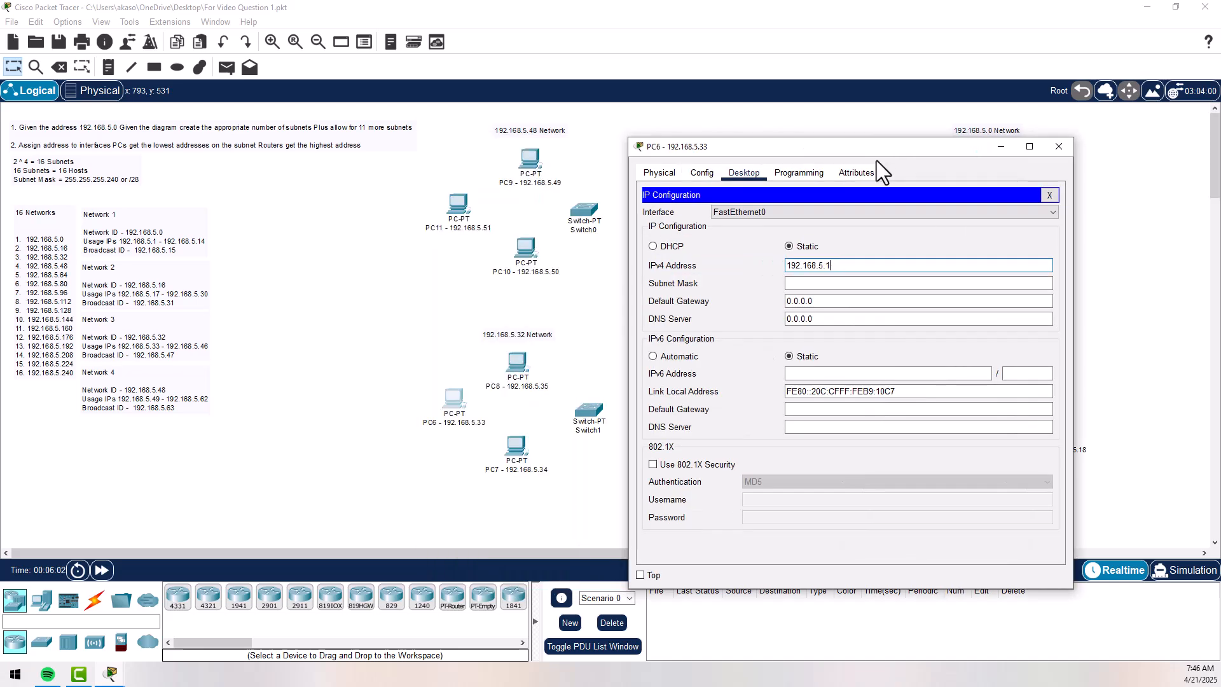
click(854, 283)
text(255.255.255.240)
key(Tab)
text(192.168.5.14)
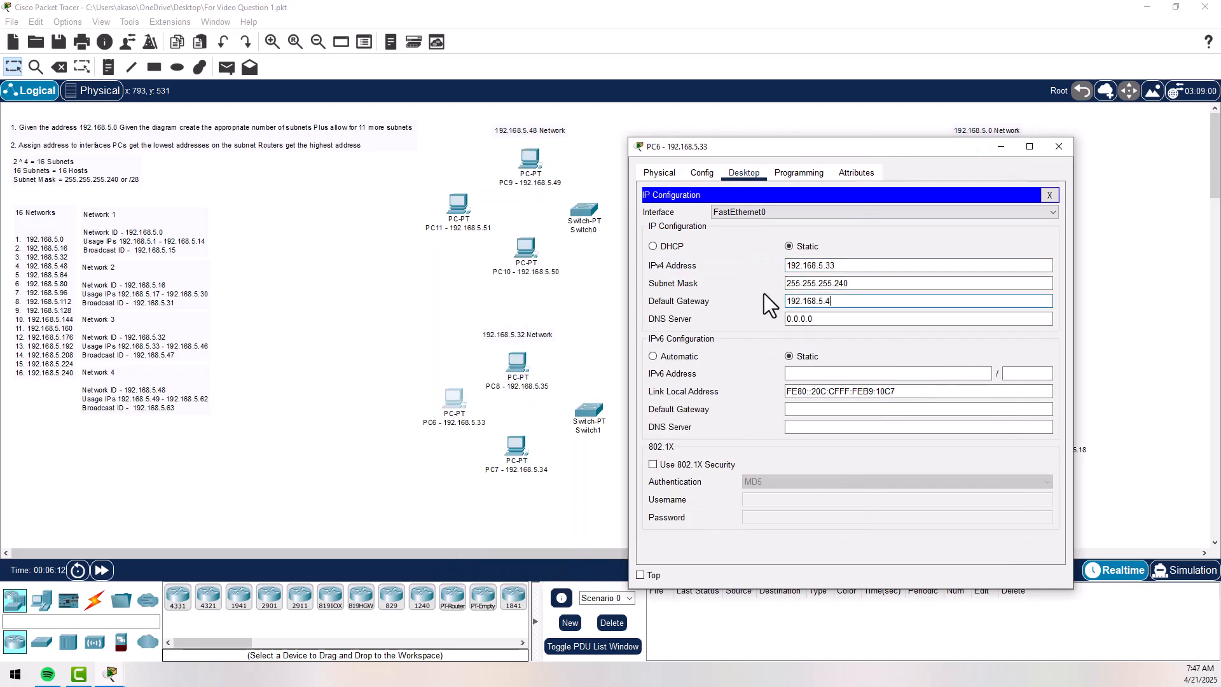
click(1059, 146)
- Assign PC8 the static IPv4 address 192.168.5.35
click(517, 362)
click(772, 184)
text(192.168.5.14)
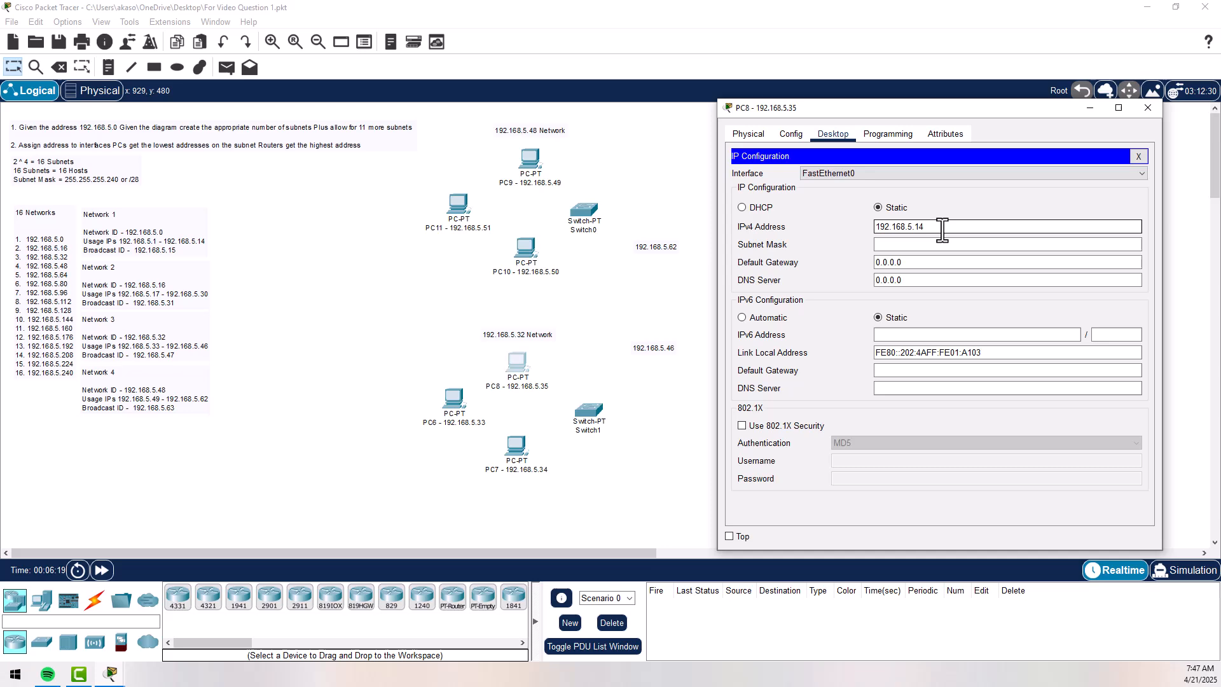
key(BackSpace)
key(BackSpace)
text(35)
- Set PC8's subnet mask to 255.255.255.240 and default gateway to 192.168.5.46, and close its window
click(940, 245)
text(255.255.255.240)
key(Tab)
text(192.168.5.46)
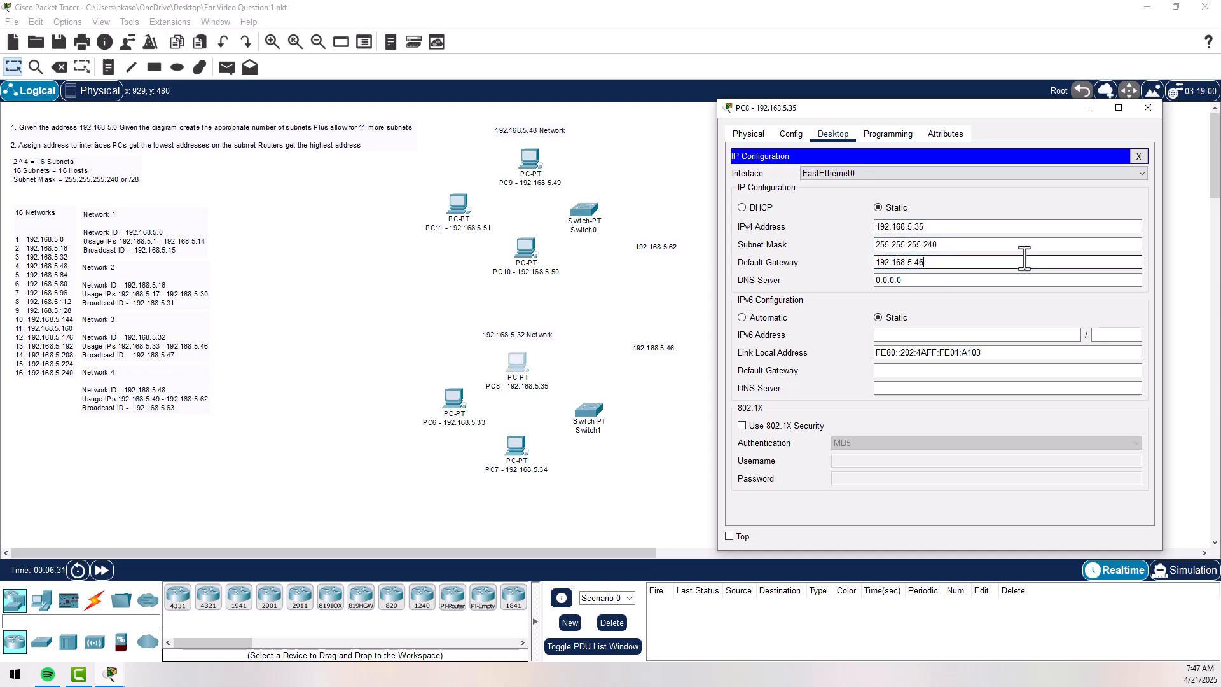
click(1137, 112)
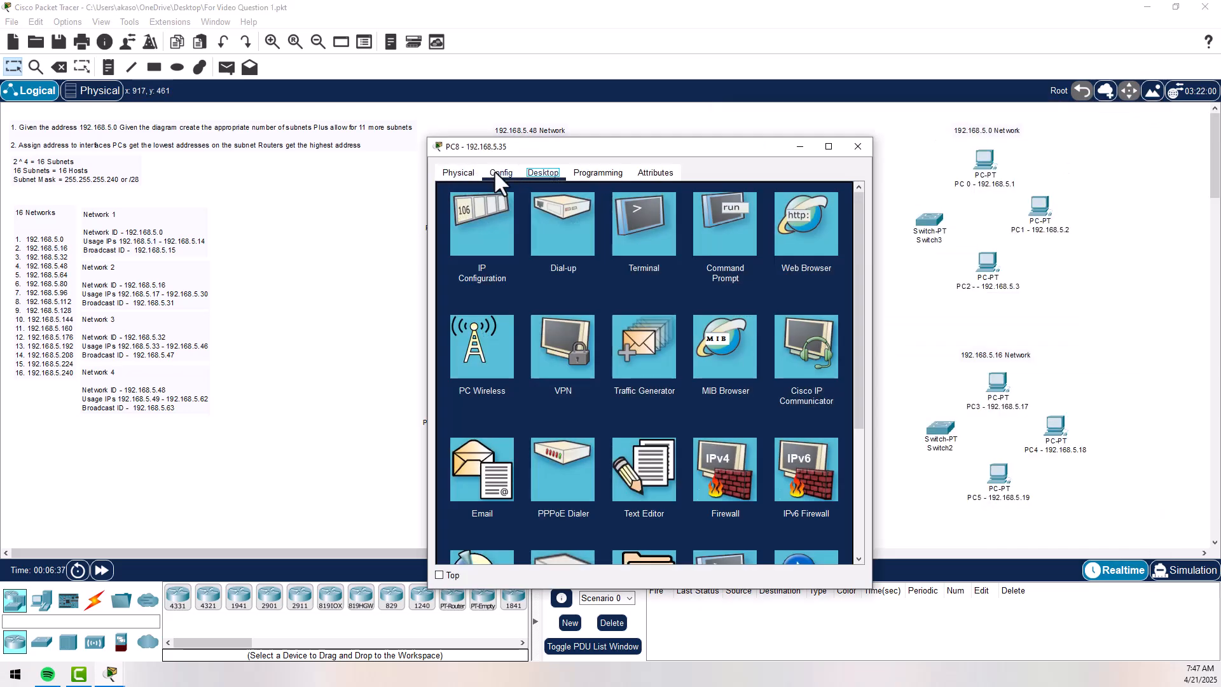
- Check PC8's gateway and FastEthernet0 interface settings, and close its configuration window
click(495, 171)
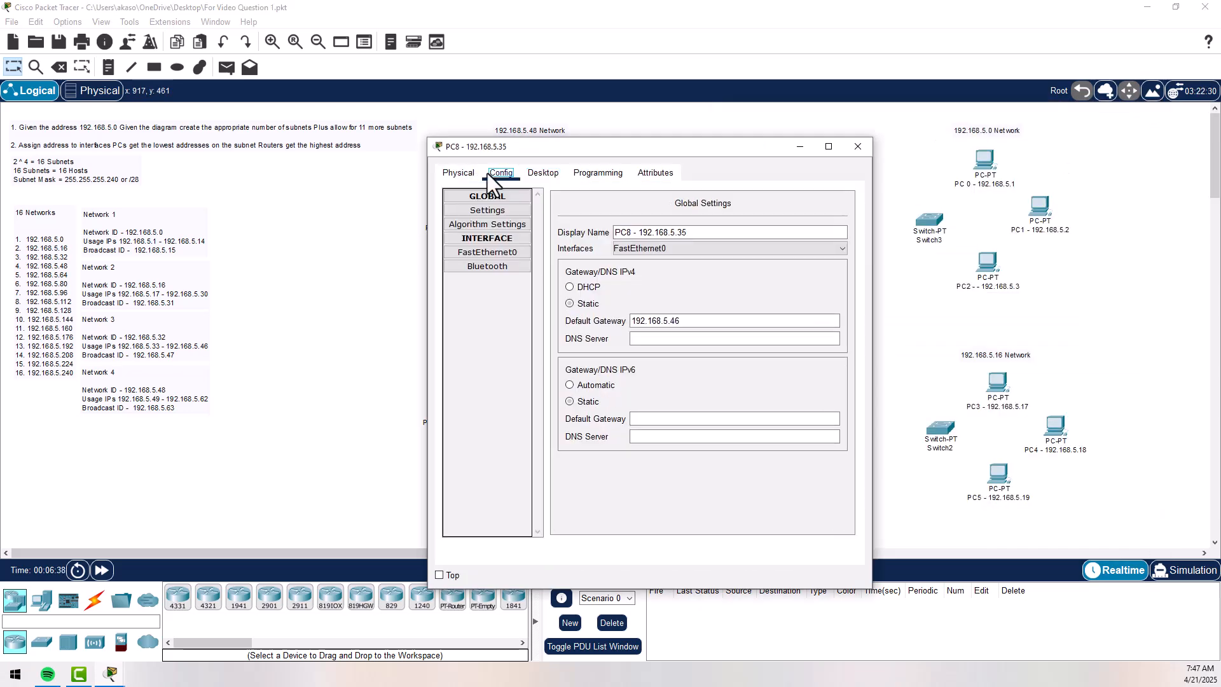
click(494, 252)
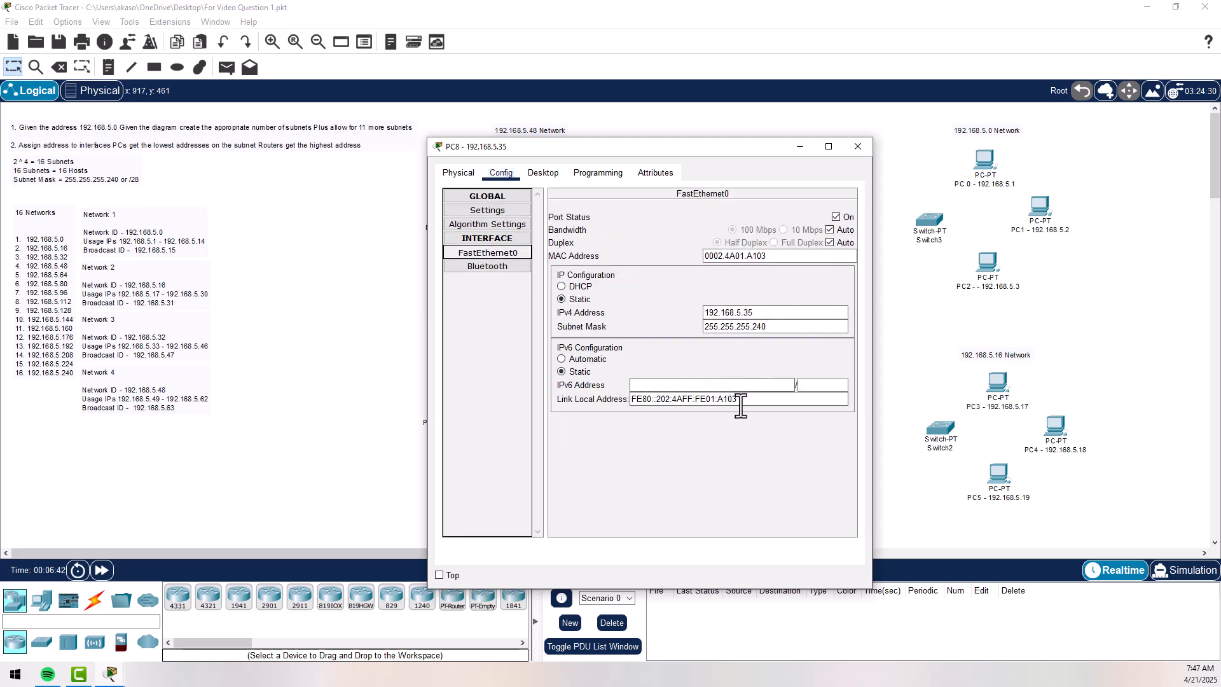
click(871, 150)
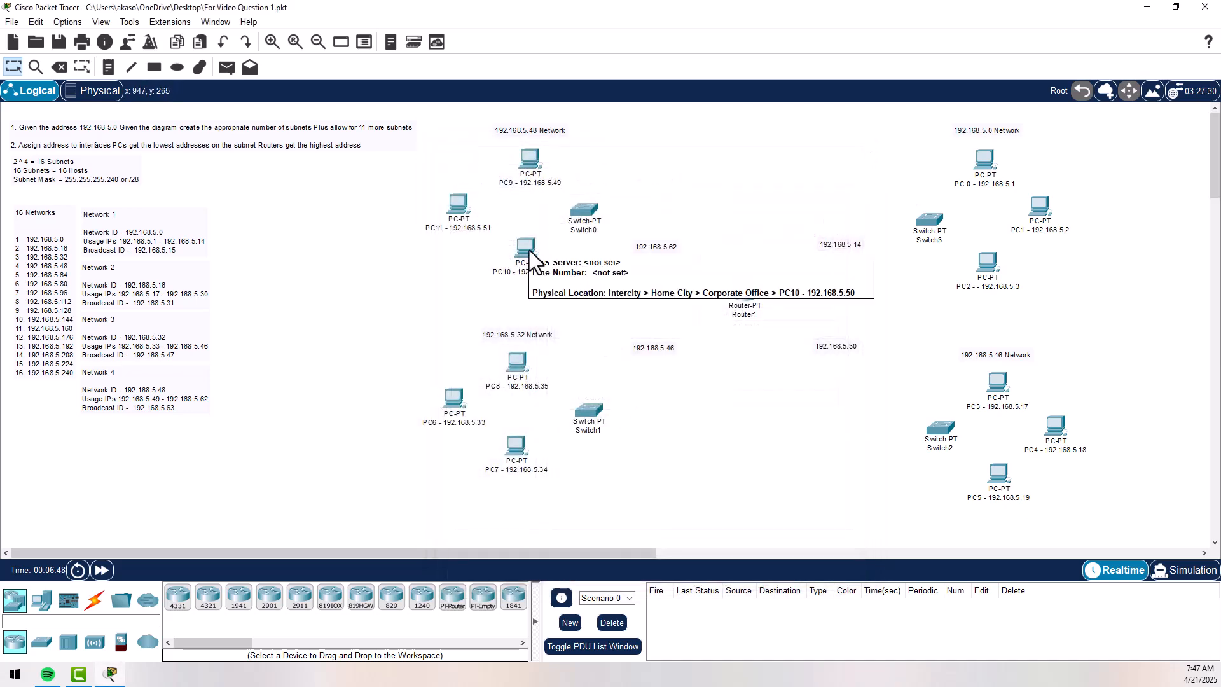
- Assign PC9 the static IPv4 address 192.168.5.49 in its IP configuration
click(531, 168)
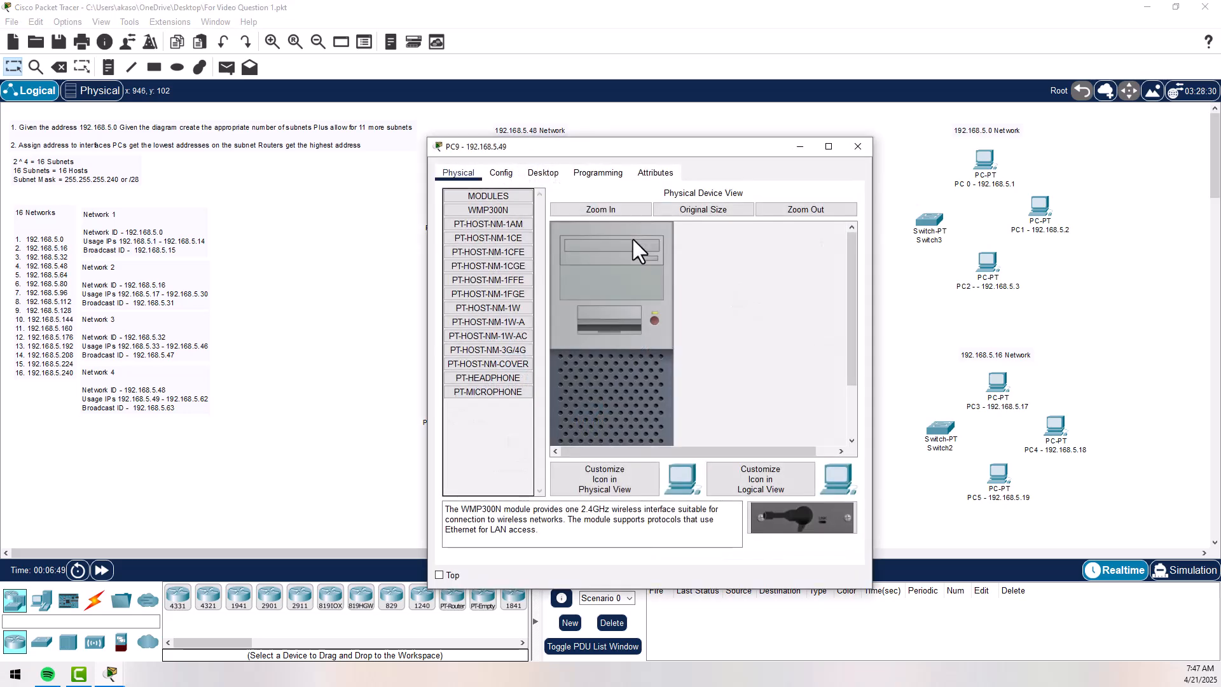
drag(564, 148, 731, 111)
click(706, 135)
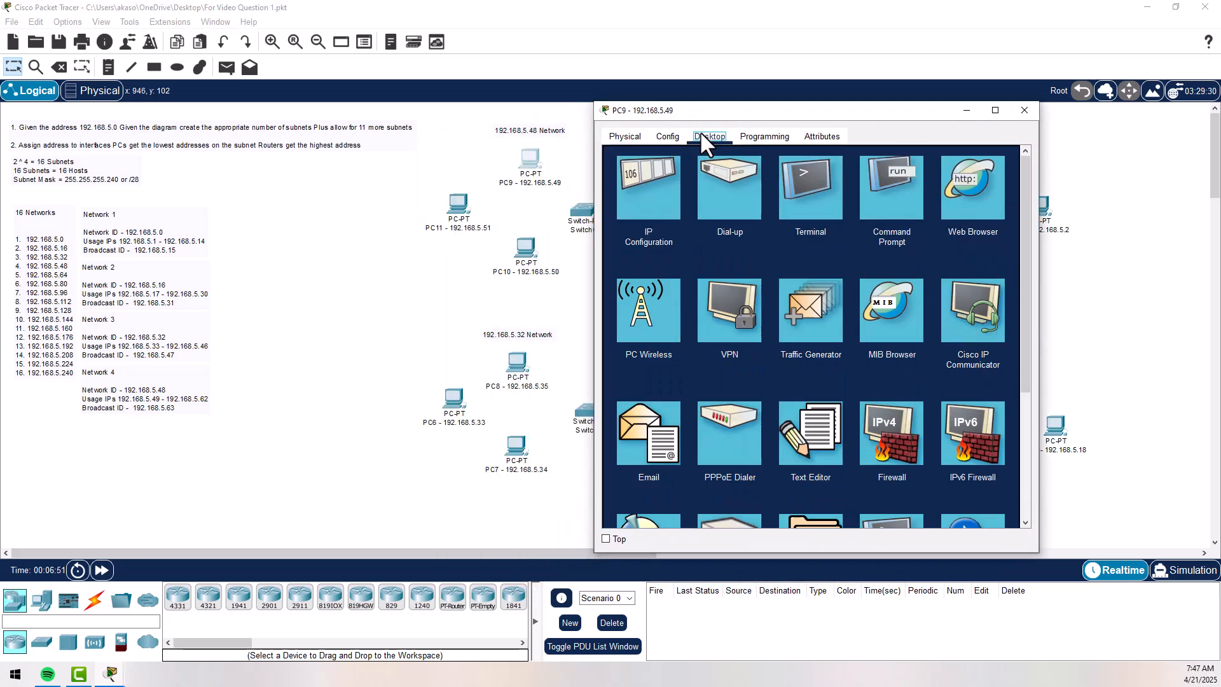
click(655, 185)
drag(817, 113, 991, 104)
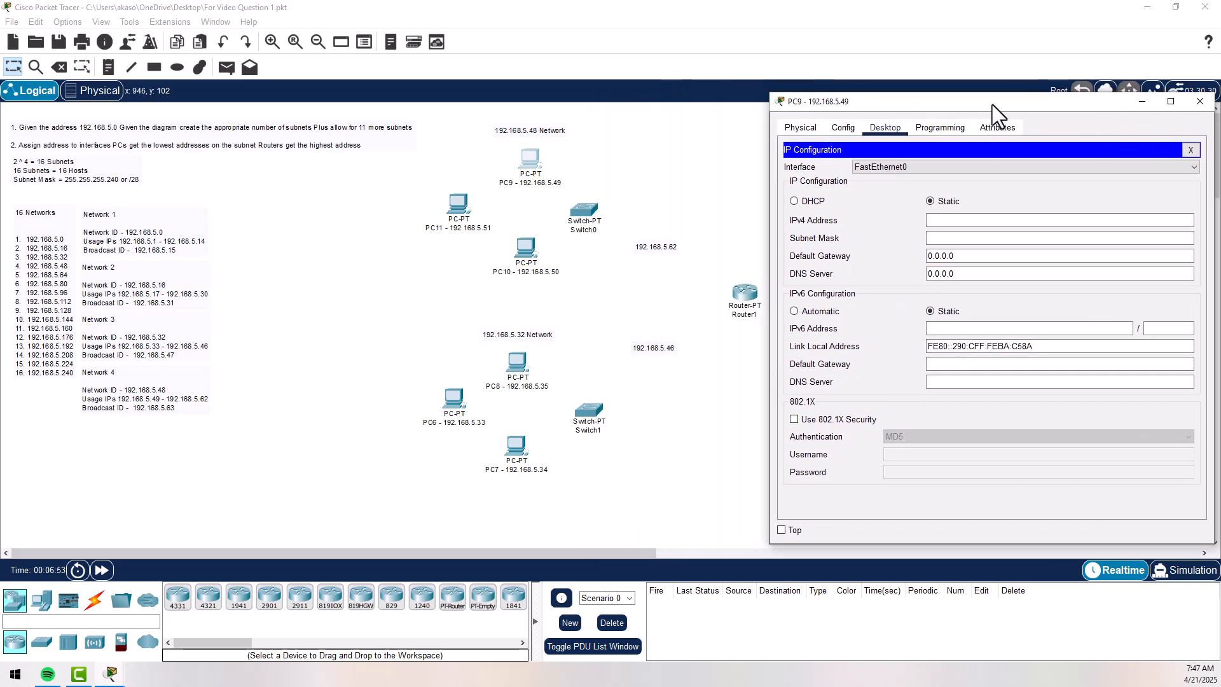
click(984, 222)
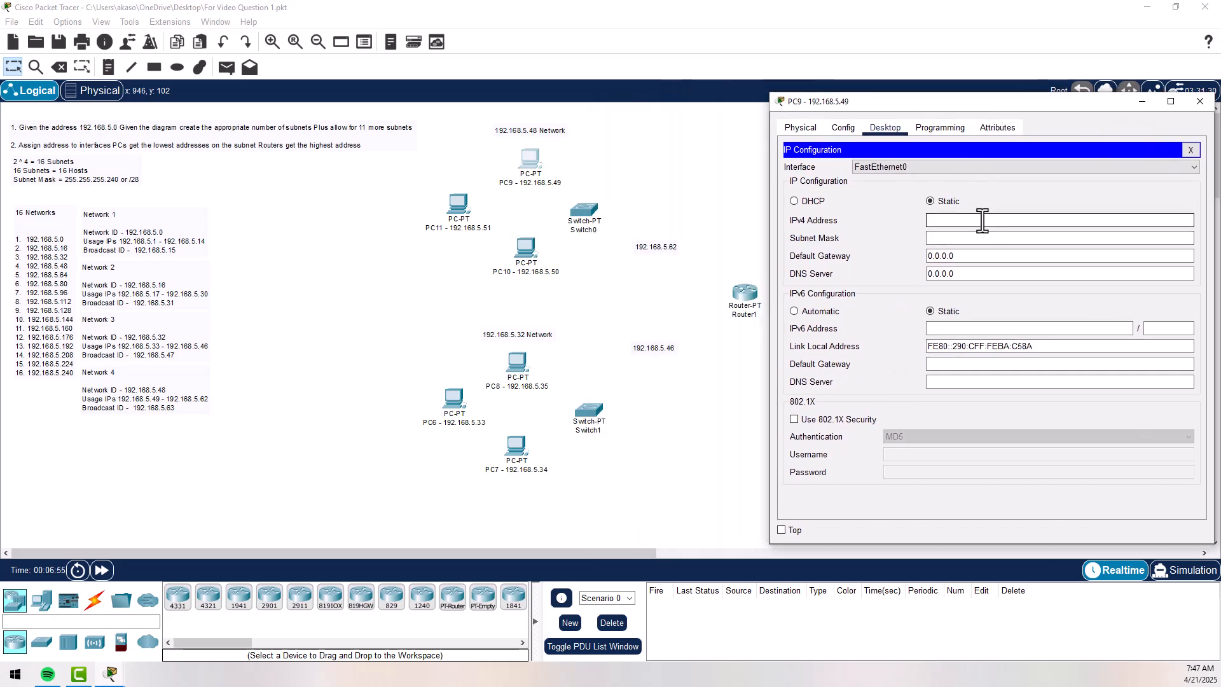
text(192.168.5.14)
key(BackSpace)
key(BackSpace)
text(49)
- Set PC9's subnet mask to 255.255.255.240 and default gateway to 192.168.5.62, and close its window
click(1038, 243)
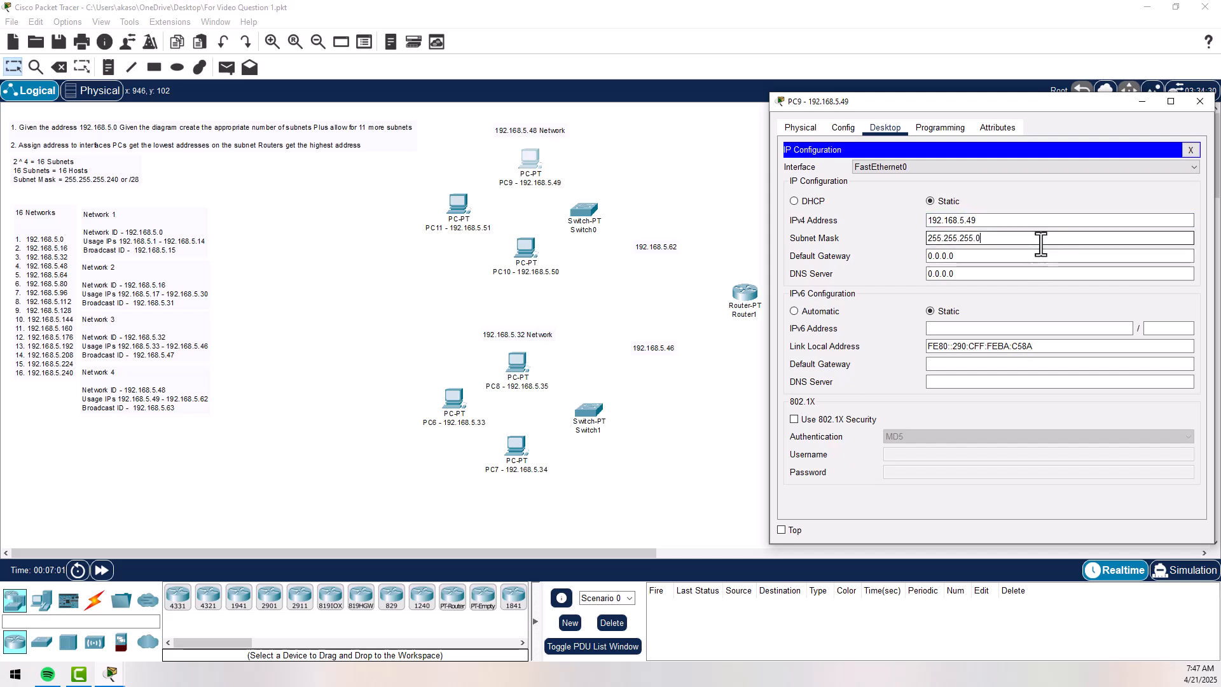
key(BackSpace)
text(240)
key(Tab)
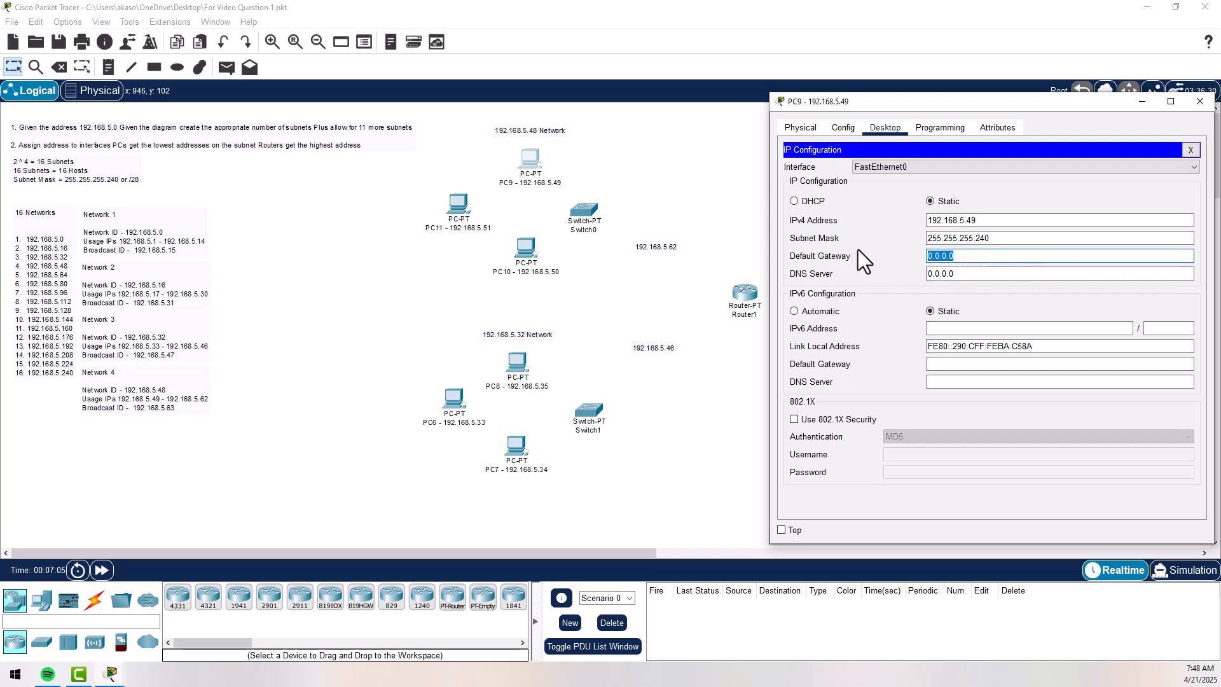
text(192.168.5.)
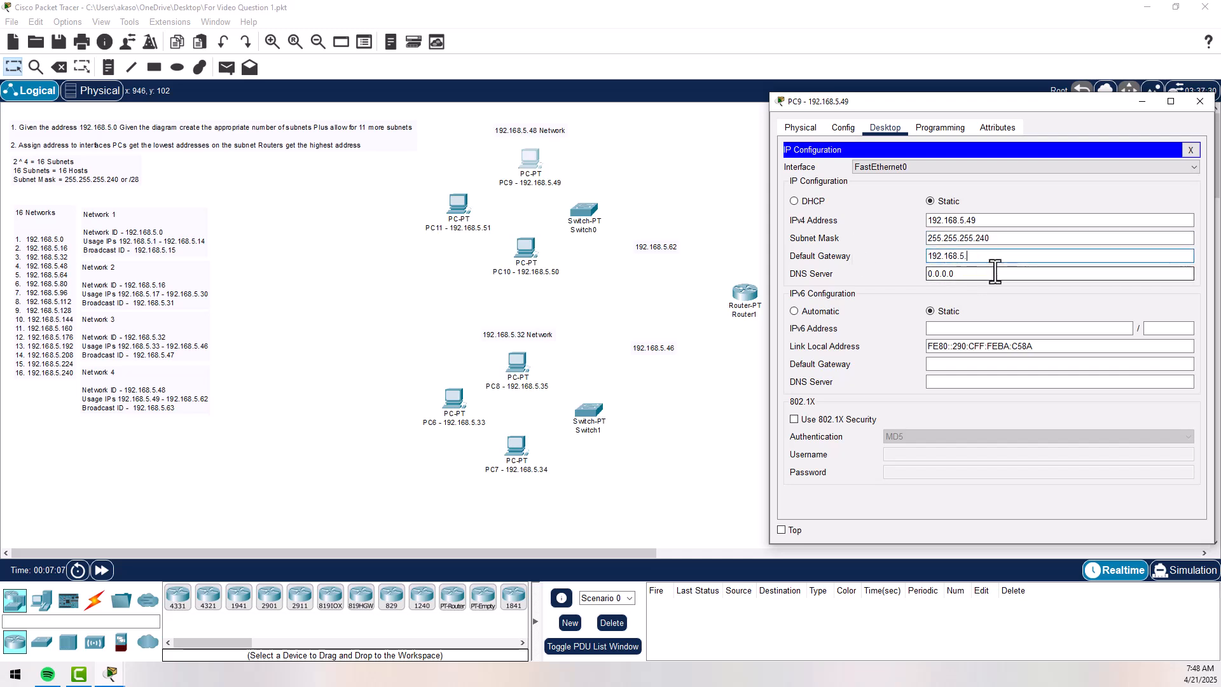
text(62)
click(995, 272)
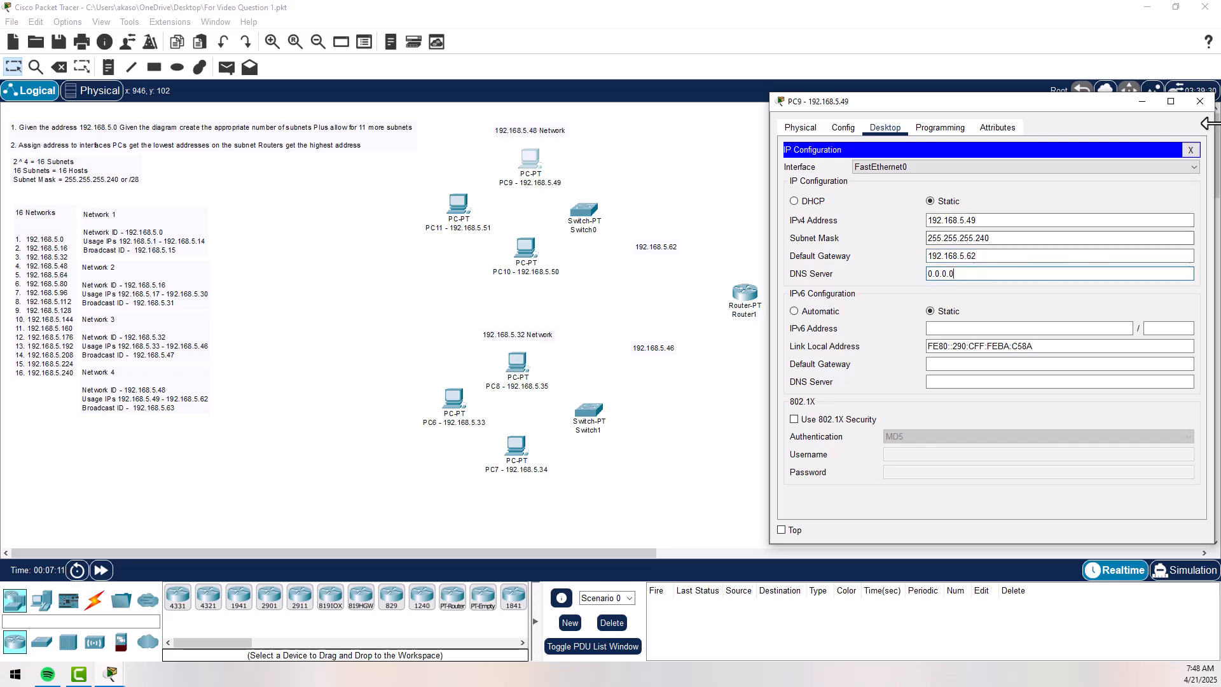
click(1200, 101)
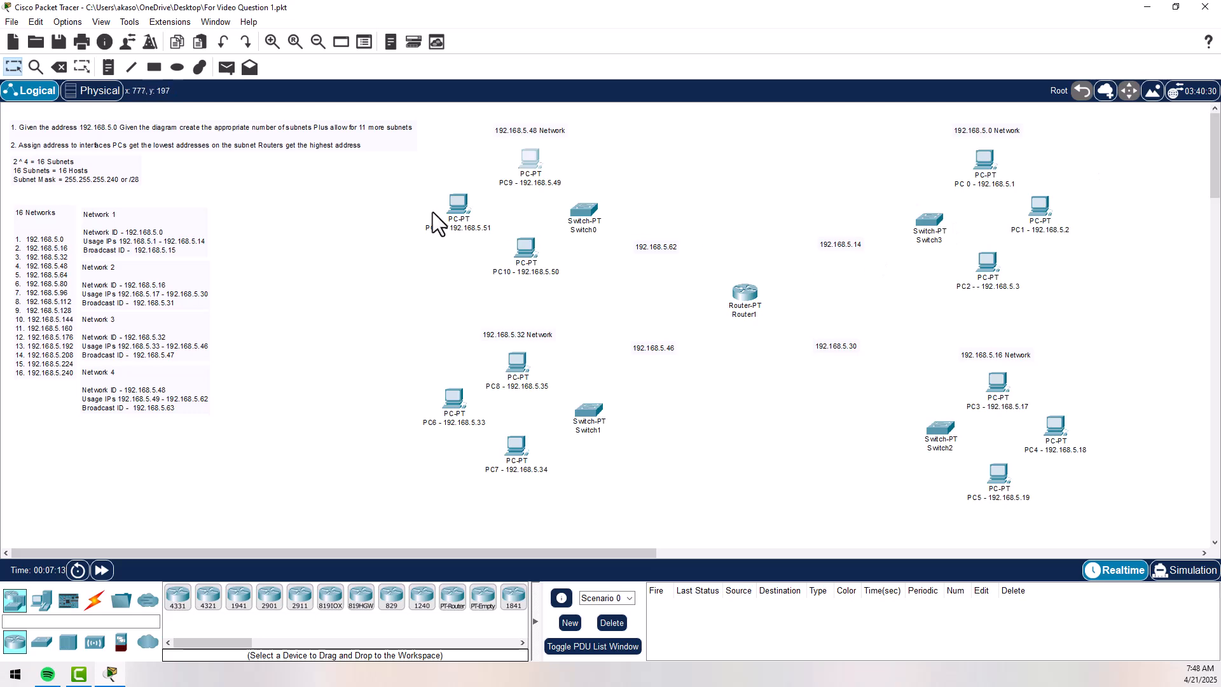
- Assign PC11 the static IPv4 address 192.168.5.51 with subnet mask 255.255.255.240
click(449, 205)
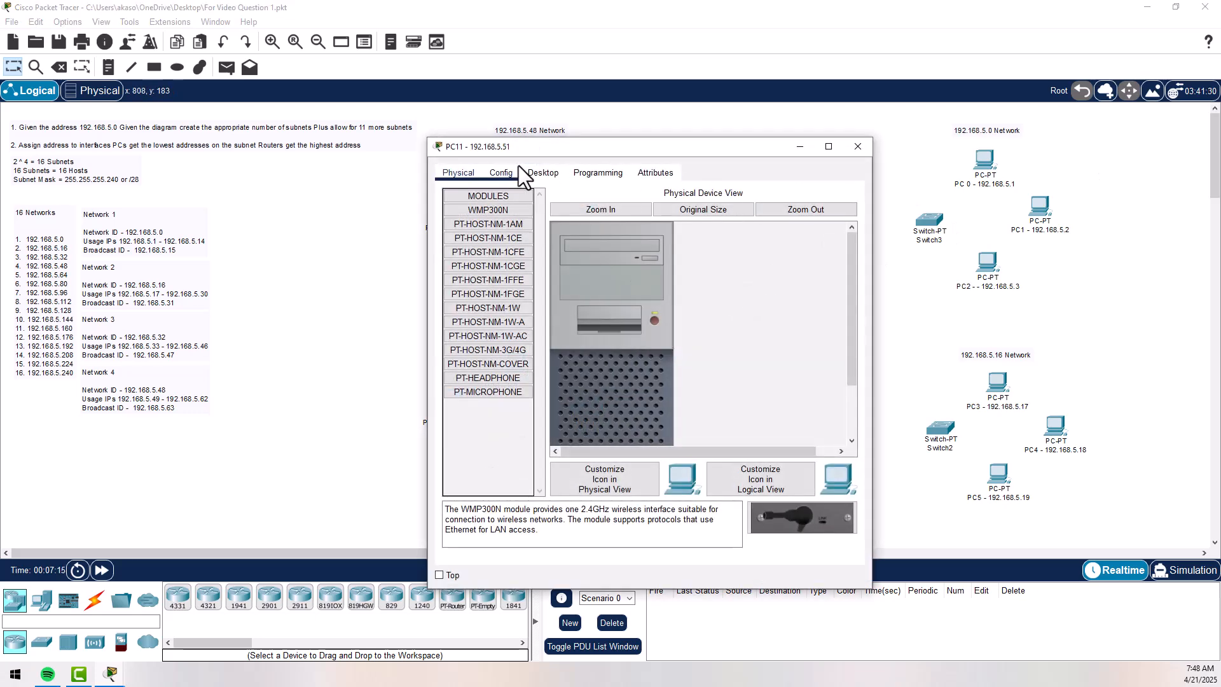
click(533, 172)
click(483, 239)
drag(573, 146, 903, 93)
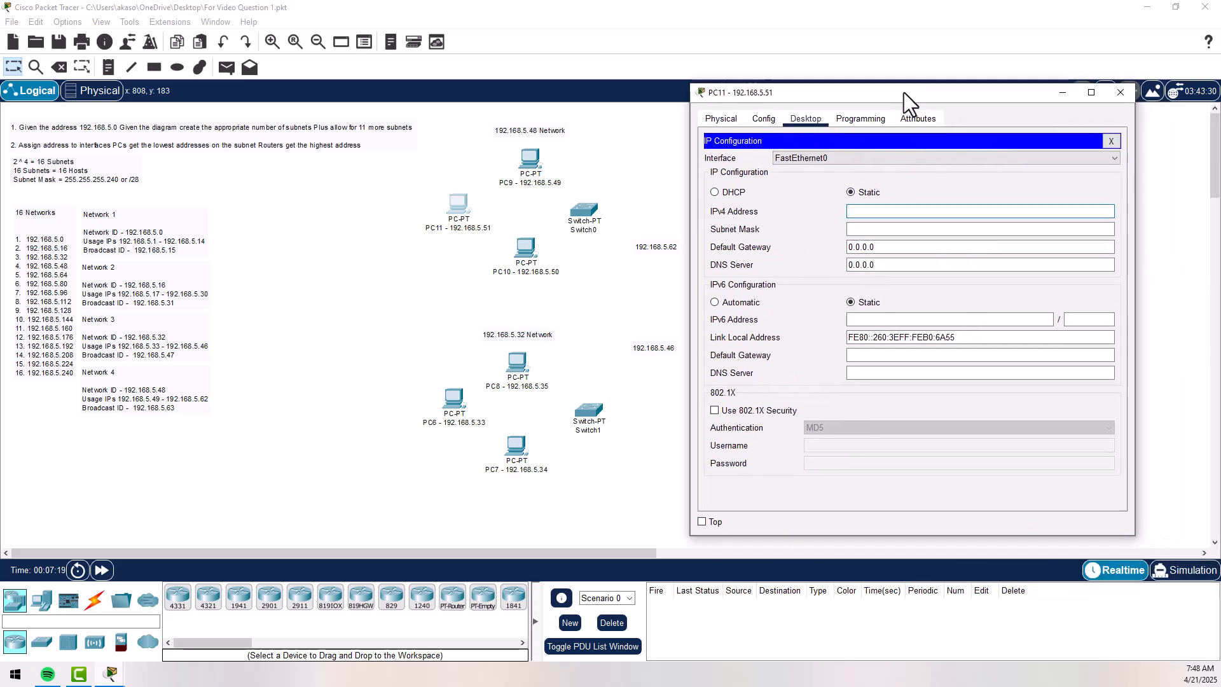
click(913, 210)
text(192.168.5.)
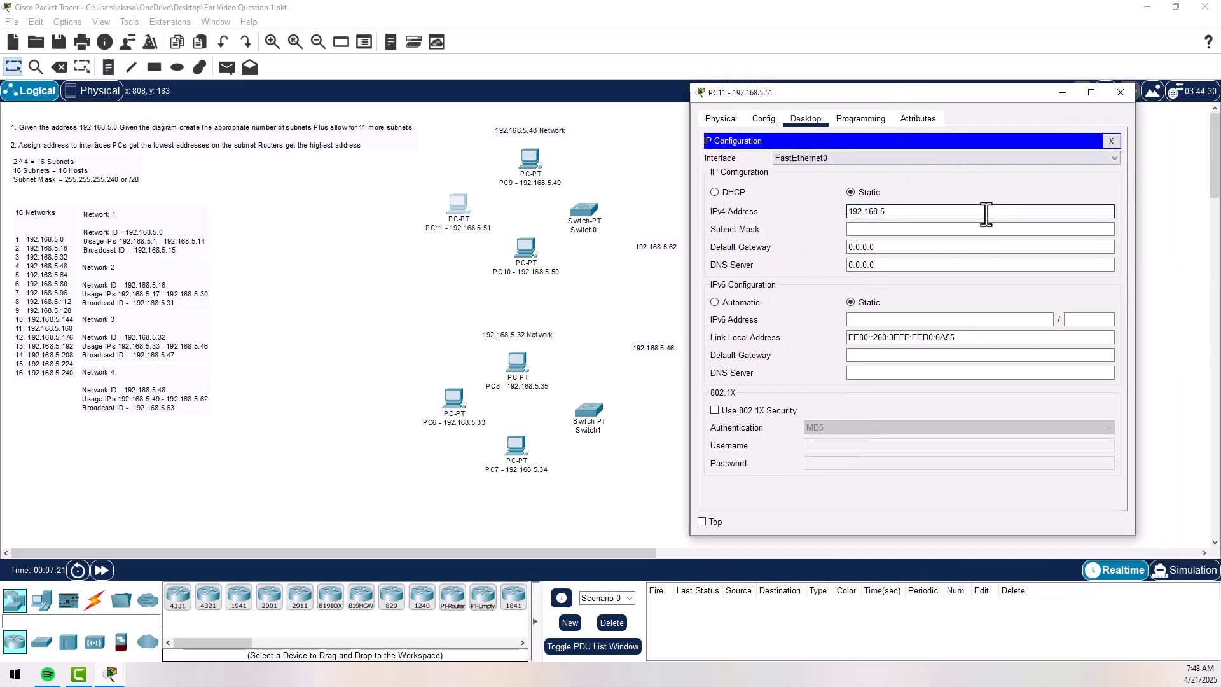
text(51)
click(950, 227)
key(BackSpace)
text(240)
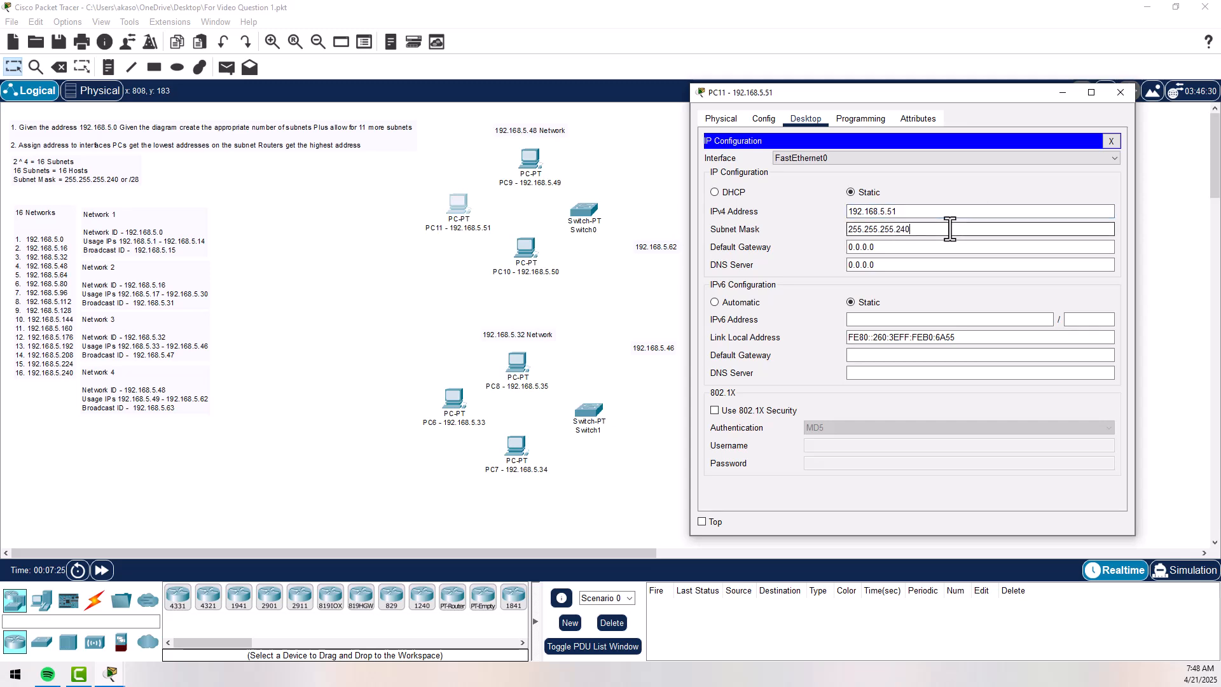
- Set PC11's default gateway to 192.168.5.62 and close its configuration window
drag(919, 250, 833, 254)
text(192.168.5.)
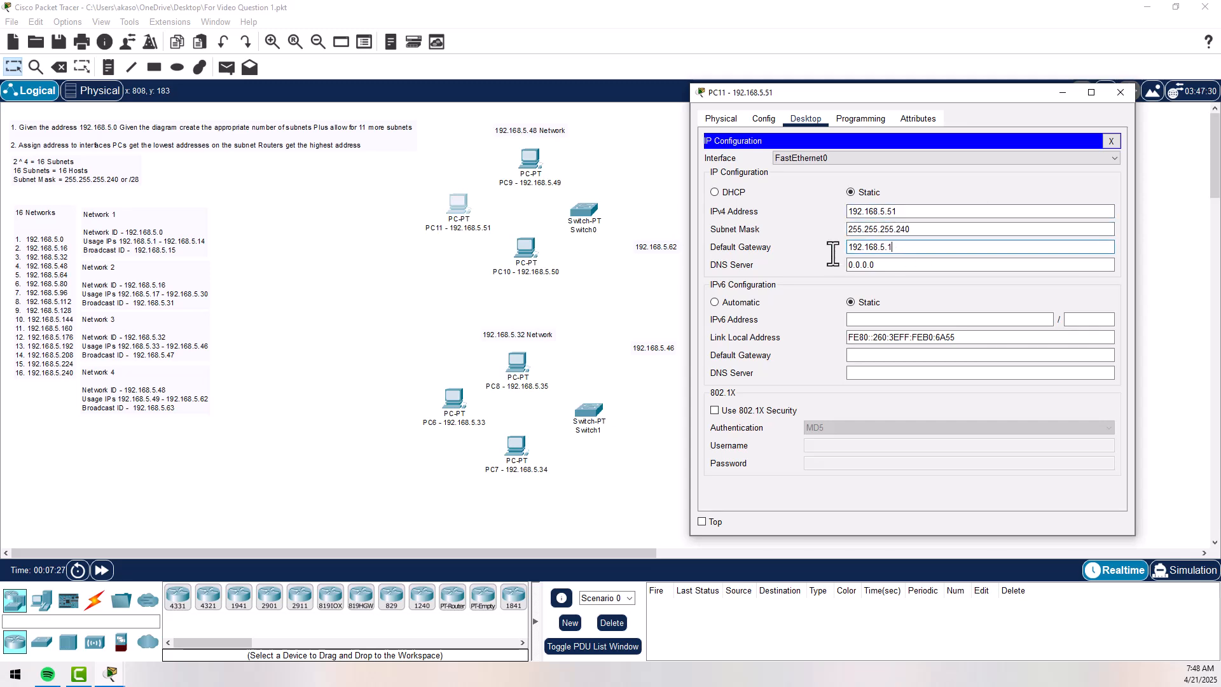
text(62)
click(1124, 94)
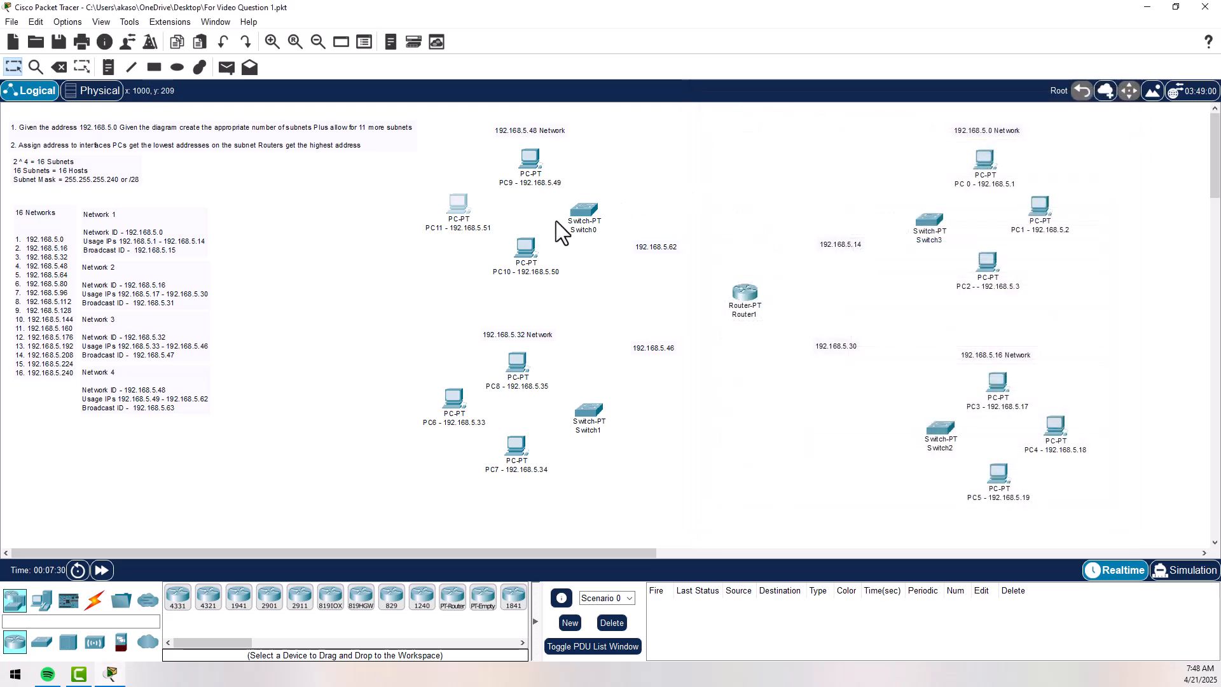
- Assign PC10 the static IPv4 address 192.168.5.50 in its IP configuration
click(526, 250)
drag(616, 144, 888, 113)
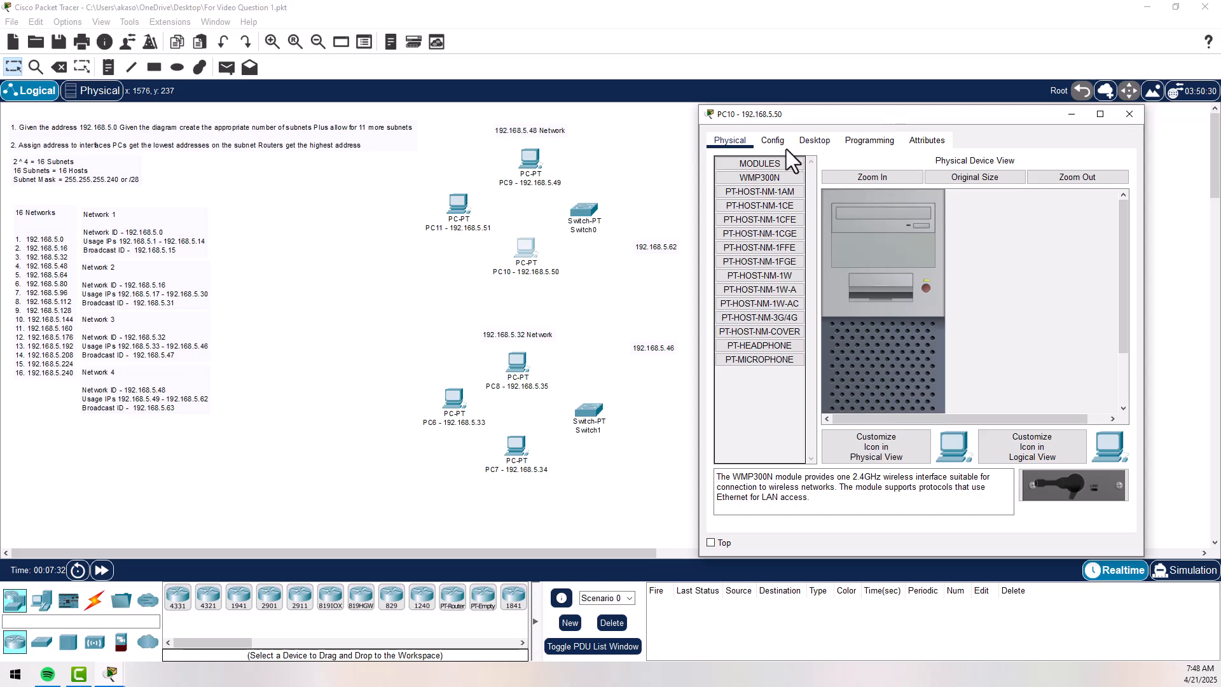
click(806, 138)
click(752, 177)
click(911, 234)
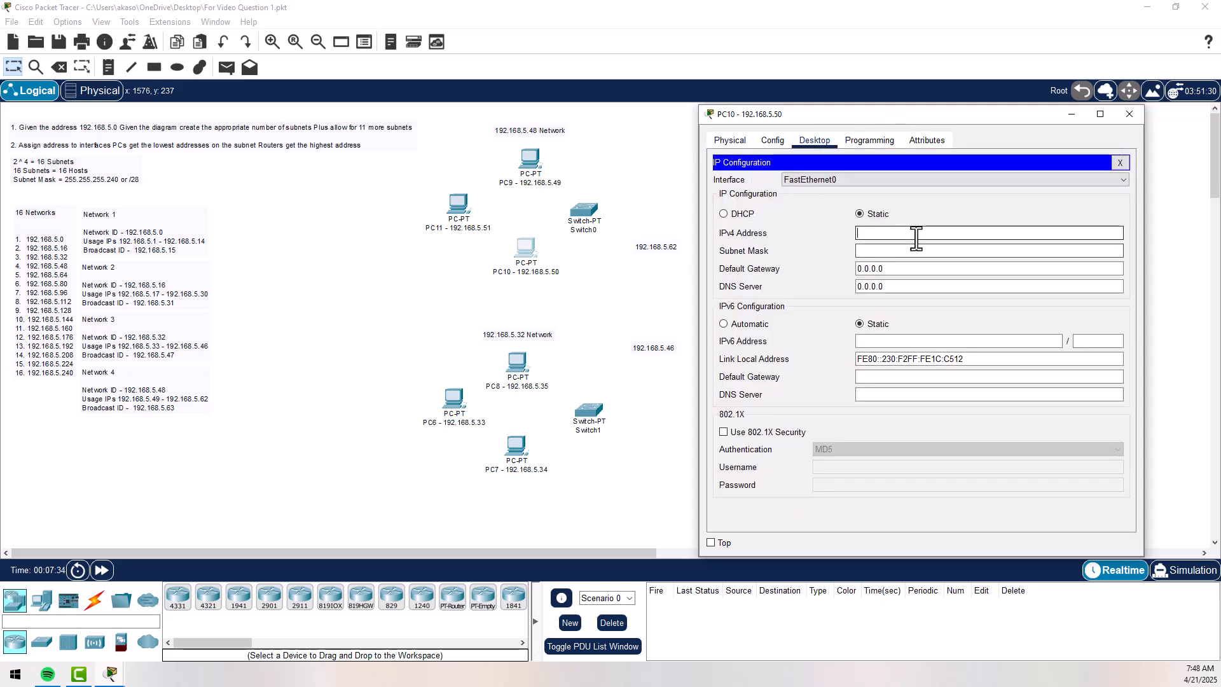
text(192.168.5.14)
key(BackSpace)
key(BackSpace)
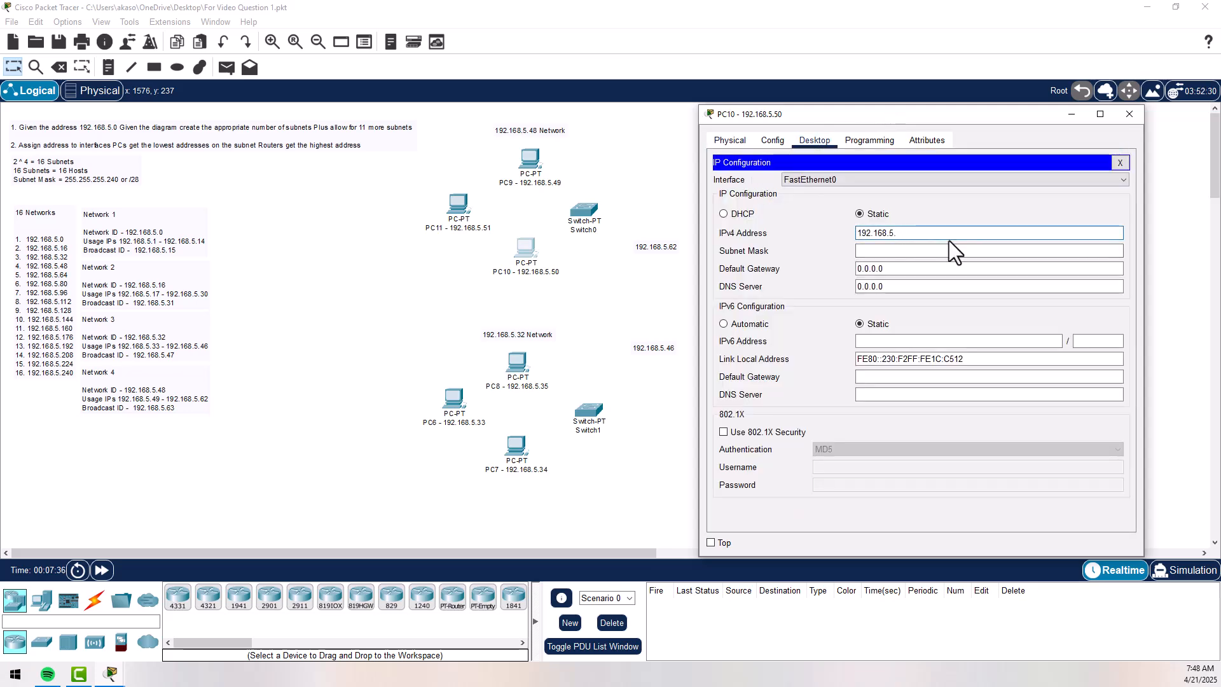
text(50)
- Set PC10's subnet mask to 255.255.255.240 and default gateway to 192.168.5.62, and close its window
click(948, 250)
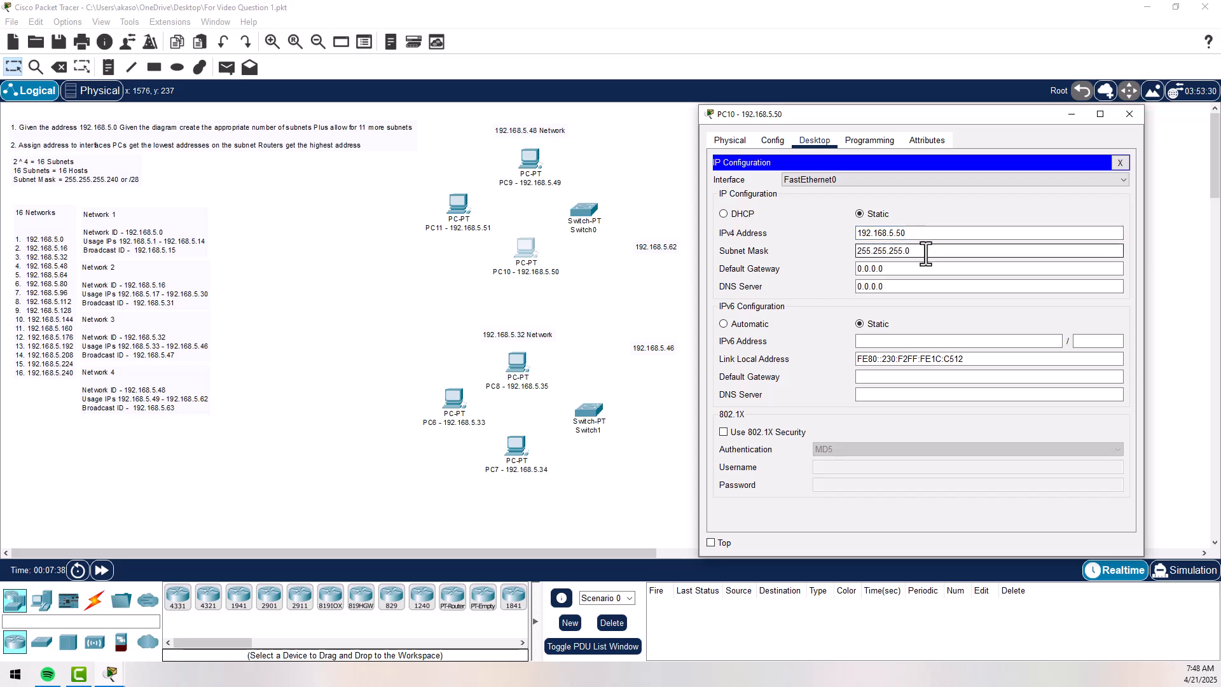
key(BackSpace)
text(240)
key(Tab)
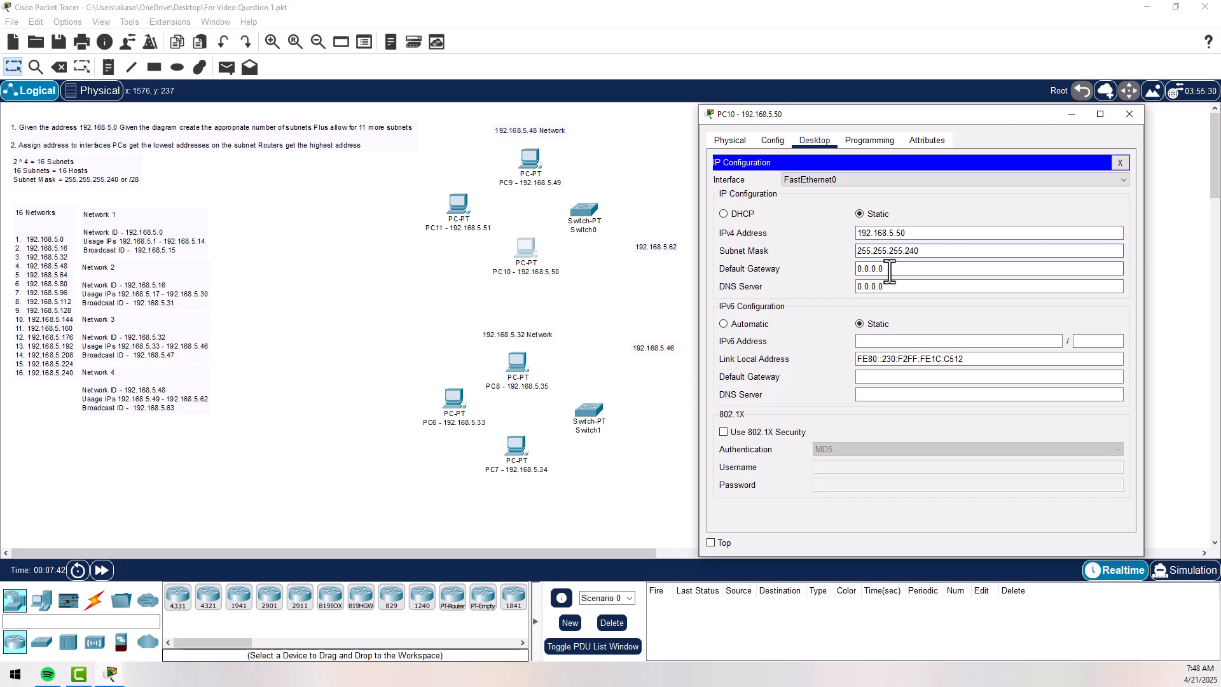
text(192.168.5.)
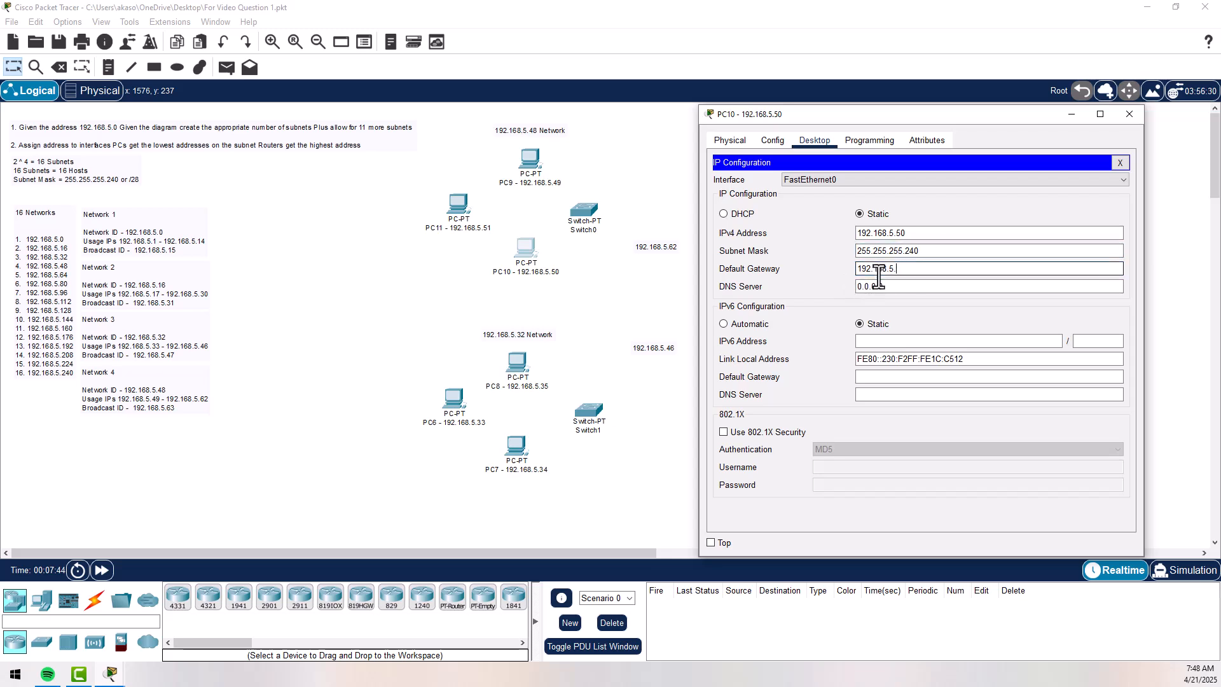
text(62)
click(1129, 114)
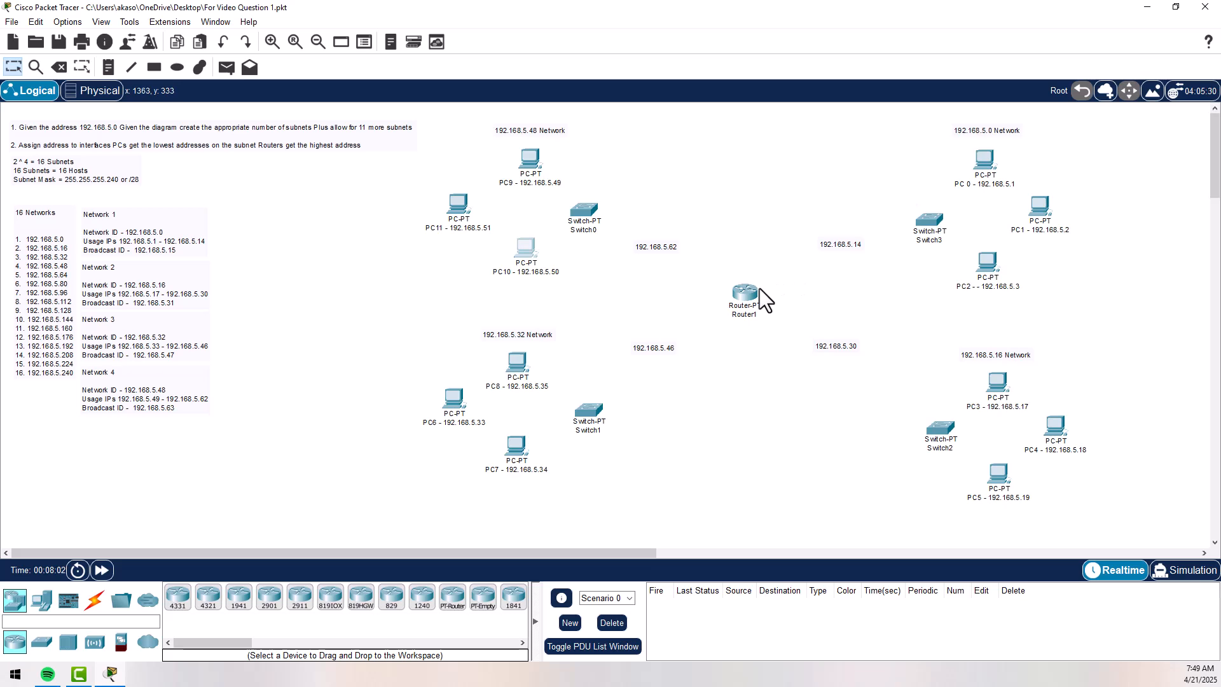
- Install two PT-ROUTER-NM-1CFE modules in empty slots of Router1 and close its window
mouse_move(747, 293)
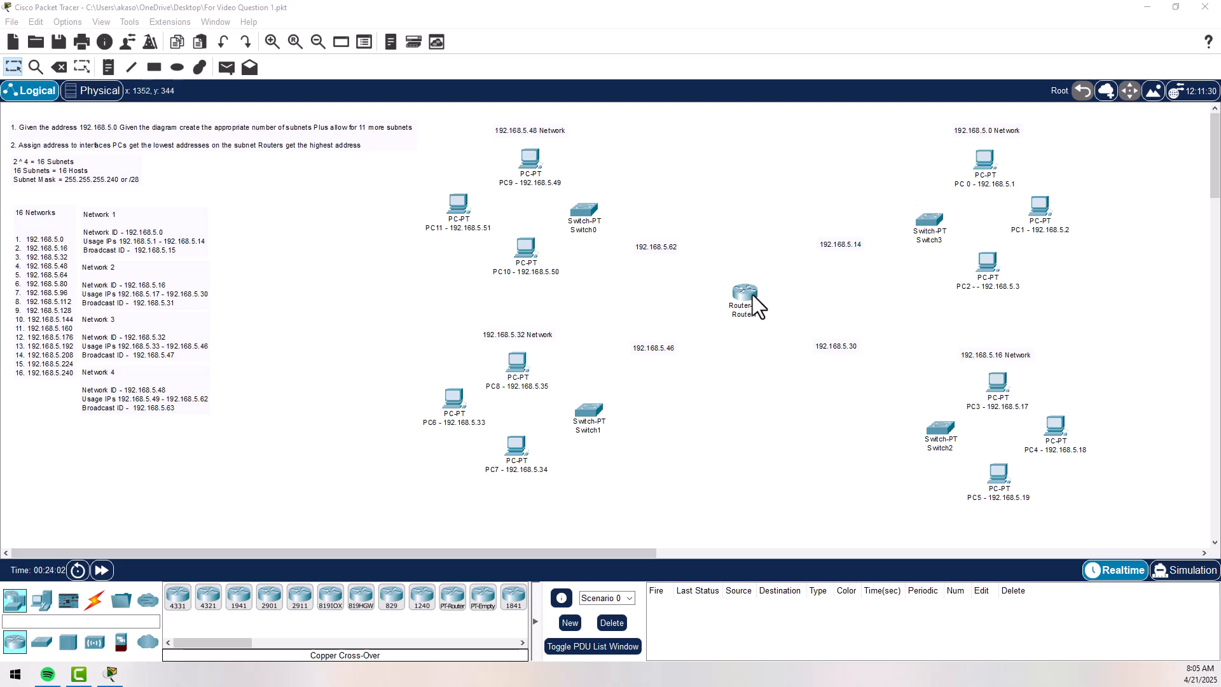
click(747, 296)
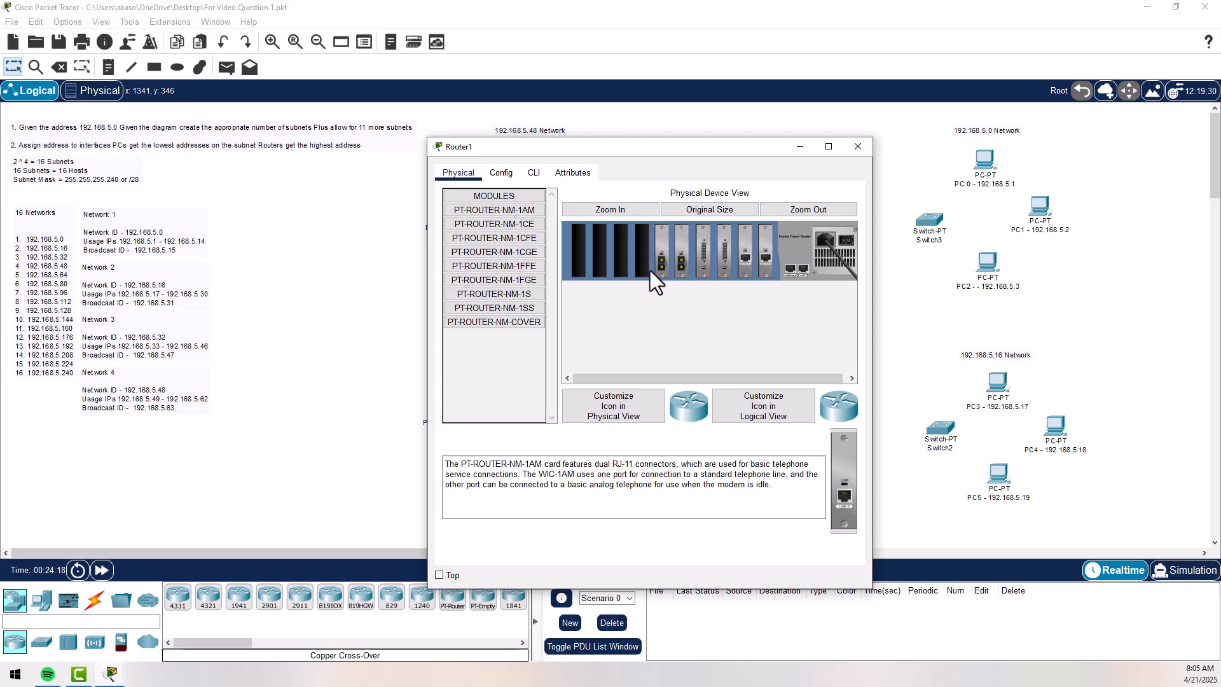
click(535, 239)
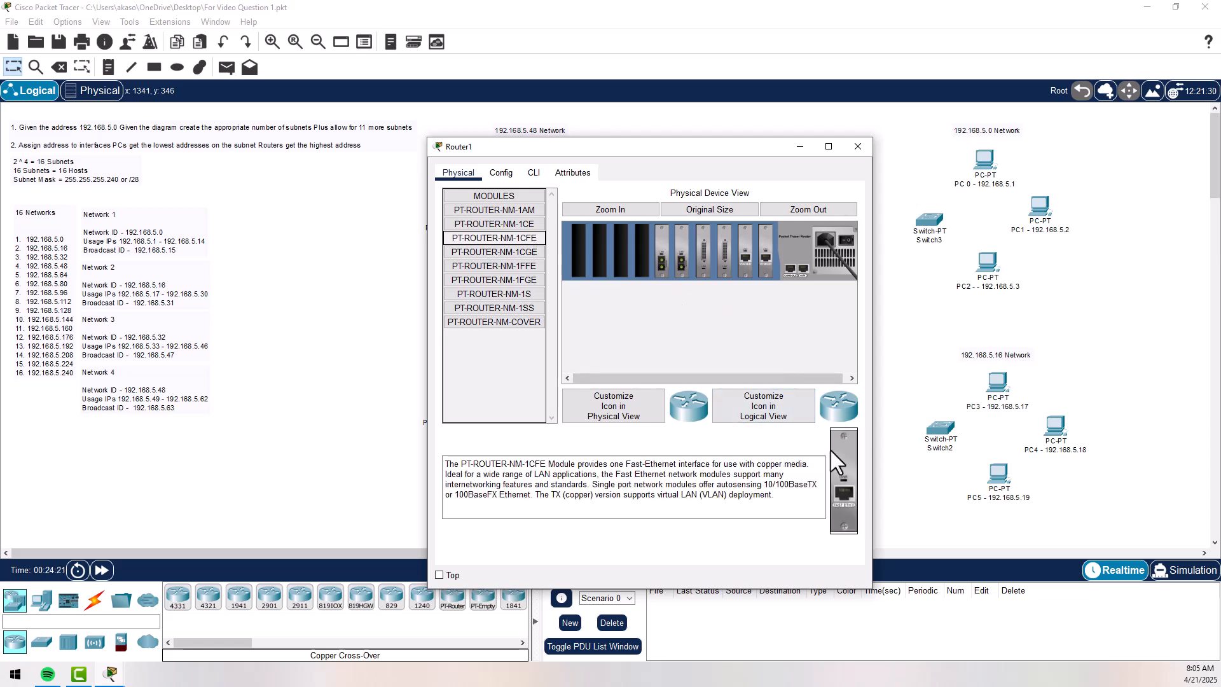
drag(843, 470, 643, 253)
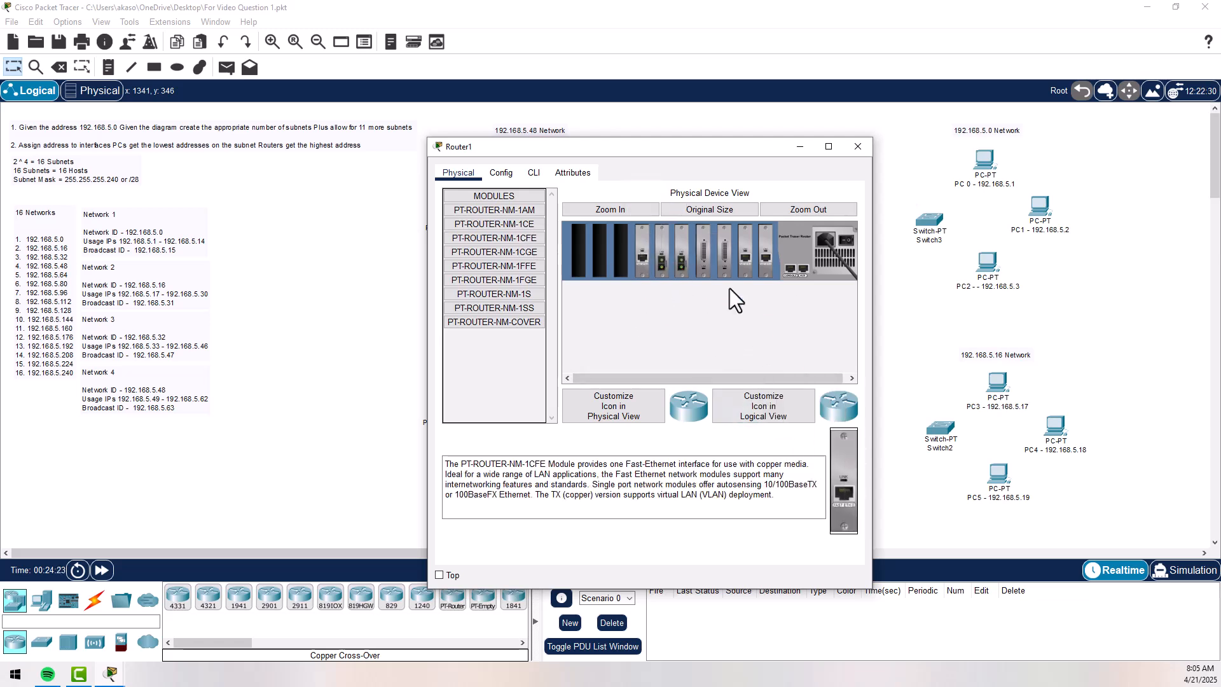
drag(851, 468, 636, 255)
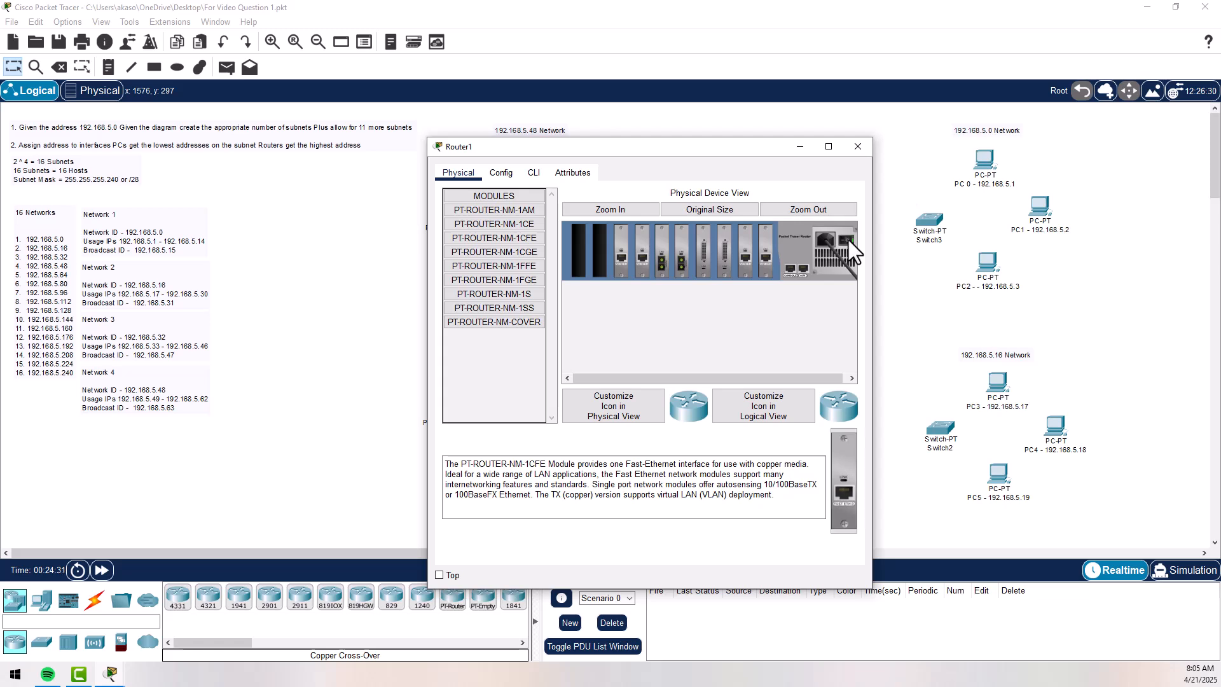
click(859, 143)
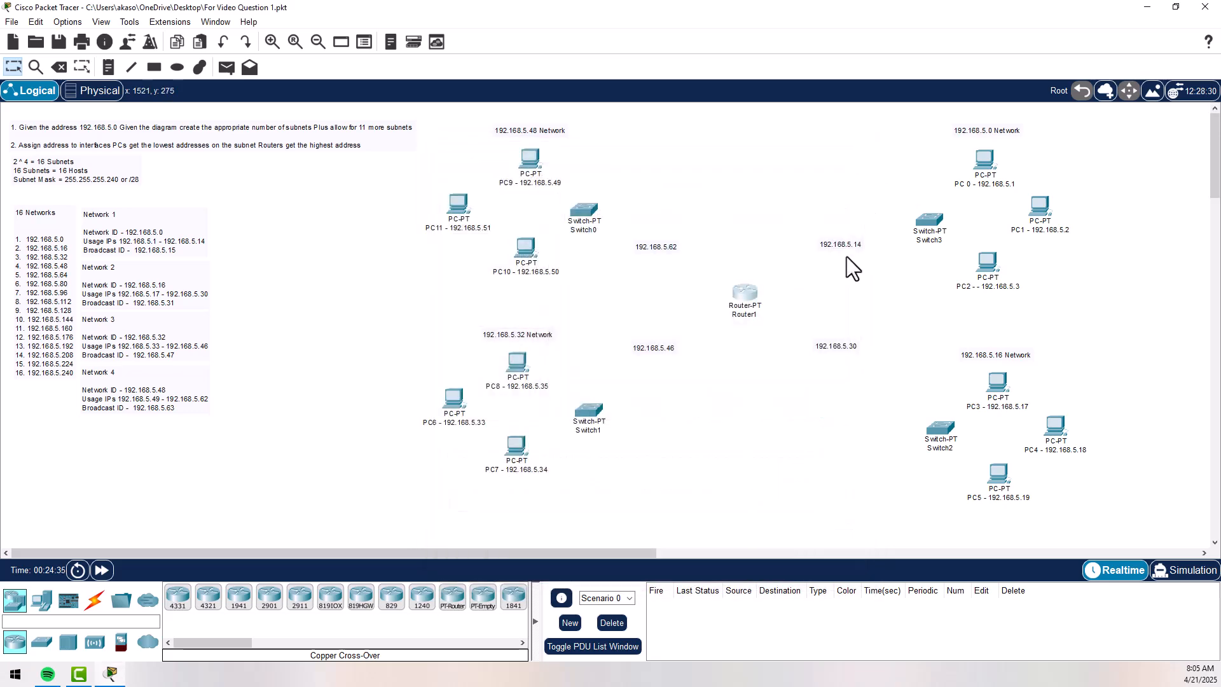
- Open Router1's command line and enter global configuration mode with en and conf t
mouse_move(750, 288)
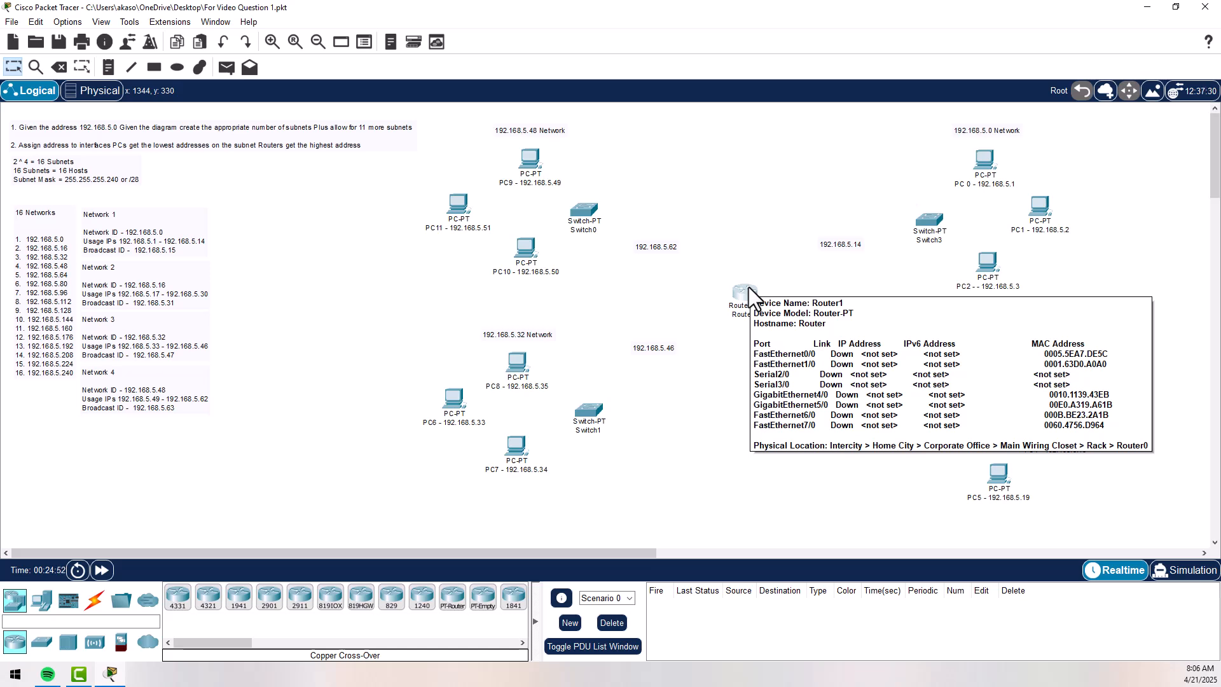
click(746, 292)
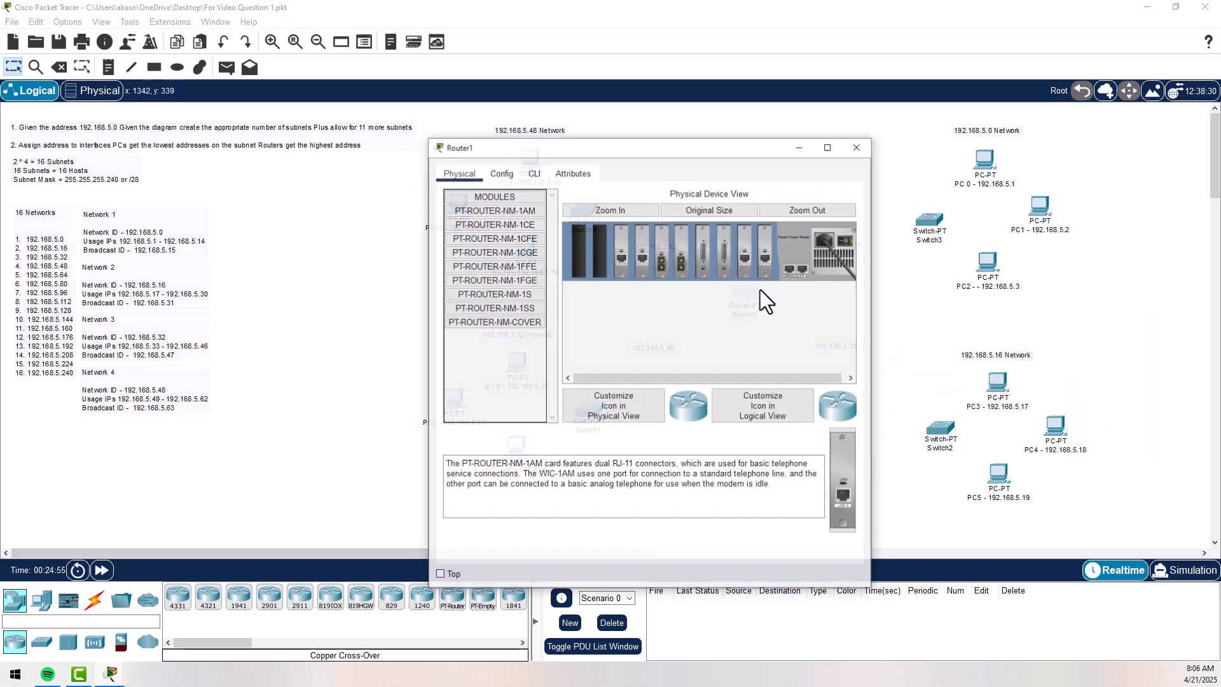
click(534, 174)
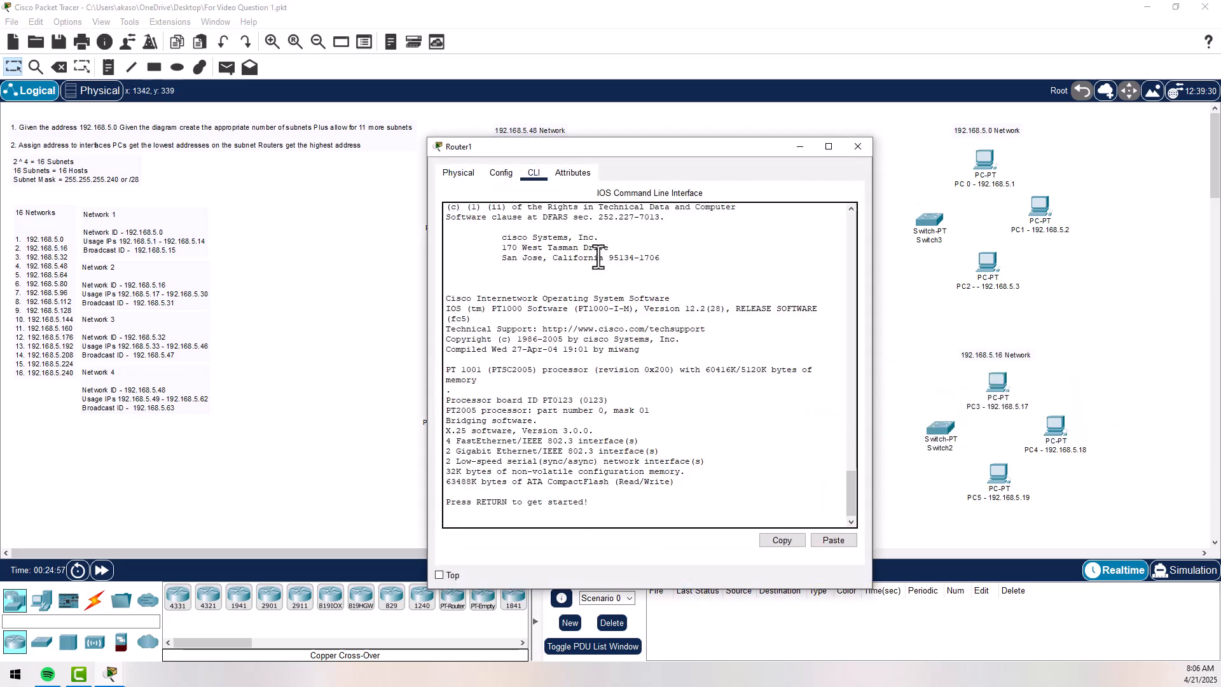
key(Return)
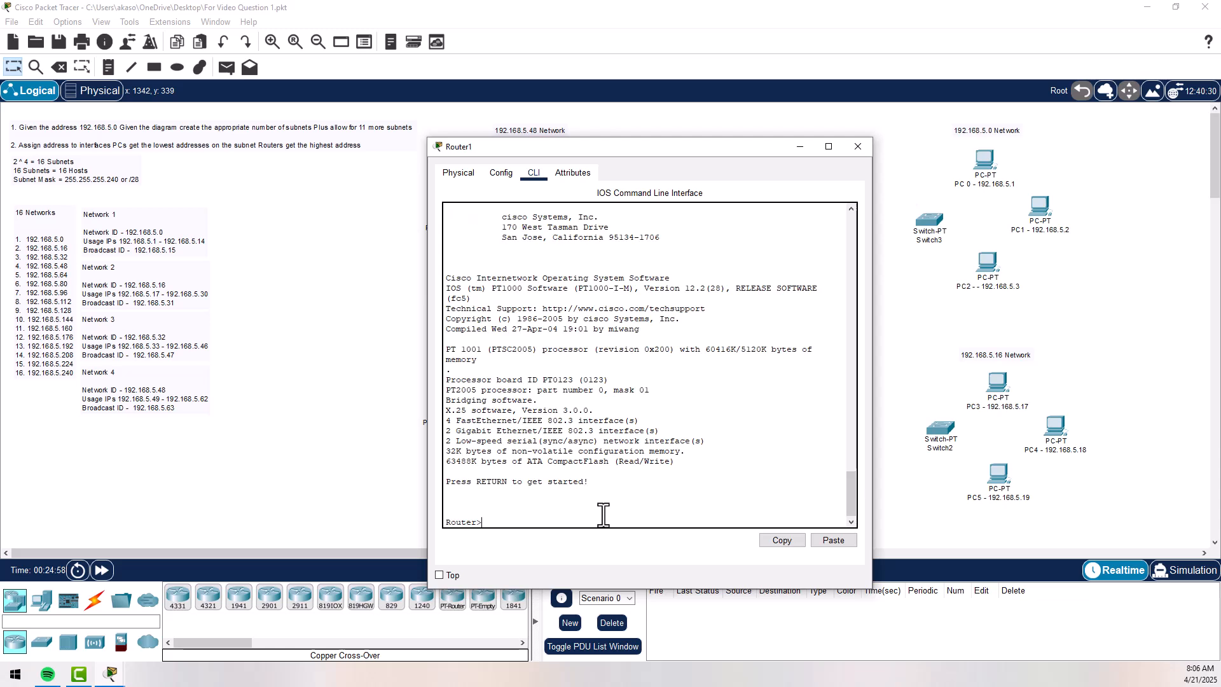
text(en)
key(Return)
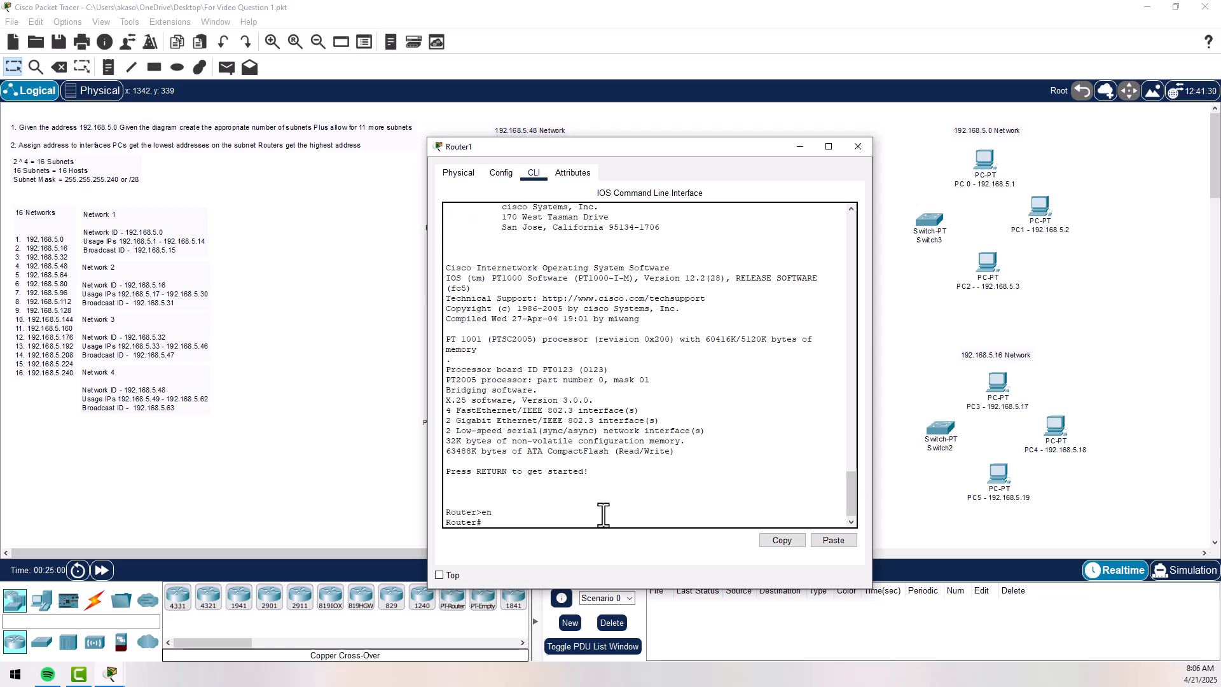
text(conft)
key(Return)
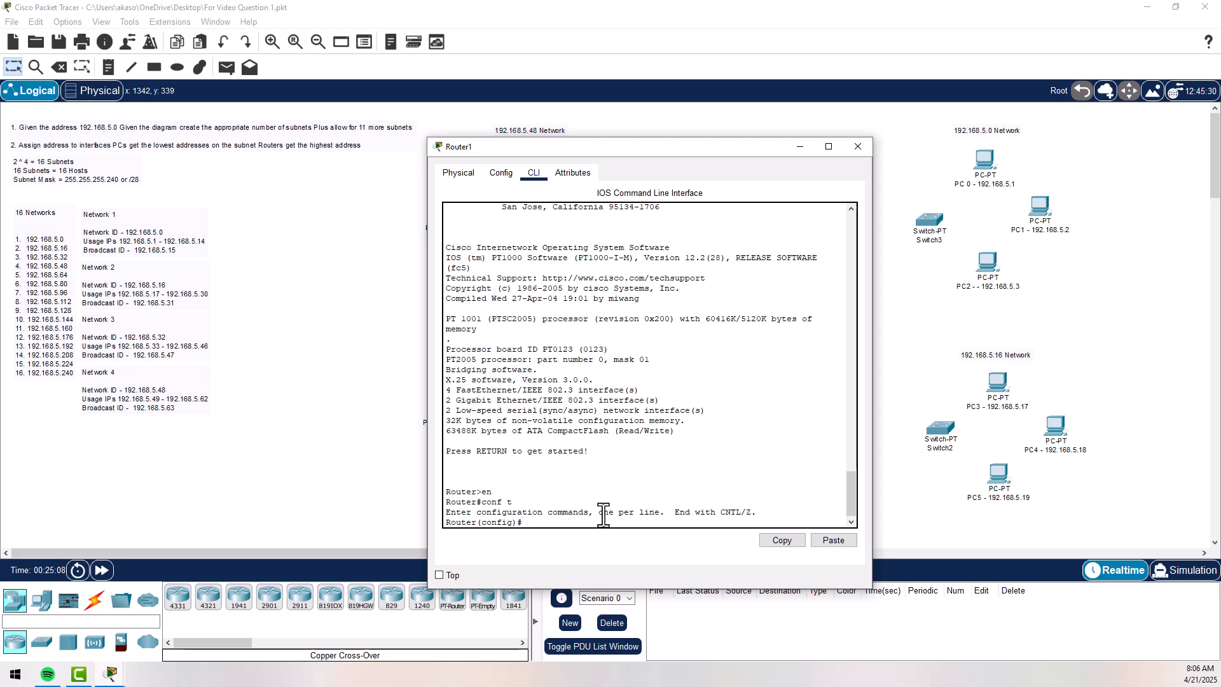
- Enter interface configuration mode for FastEthernet 0/0 on Router1
text(interface)
key(Tab)
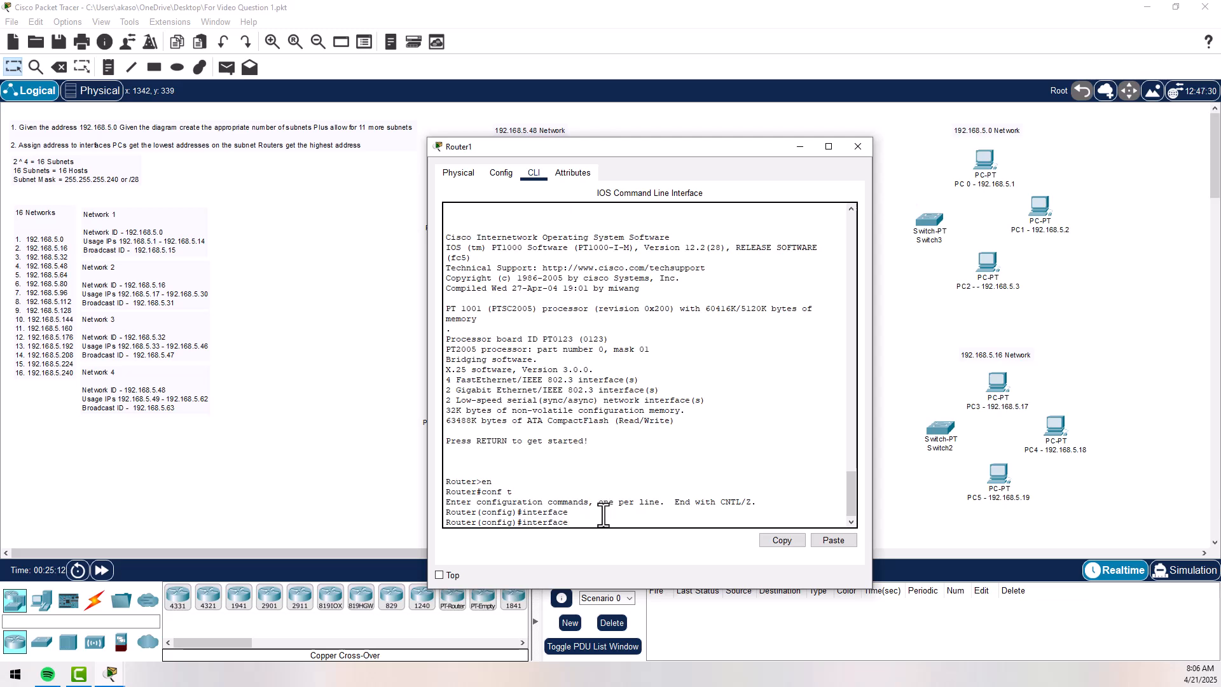
text(Fat)
key(Tab)
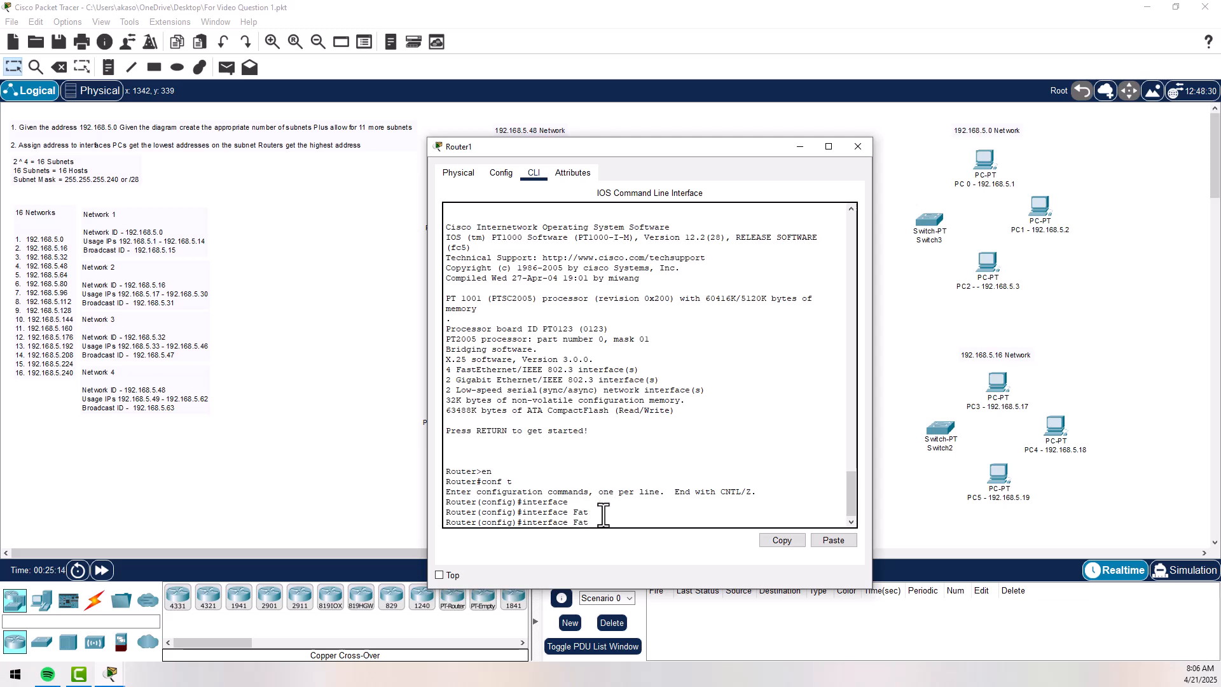
text(st)
key(Tab)
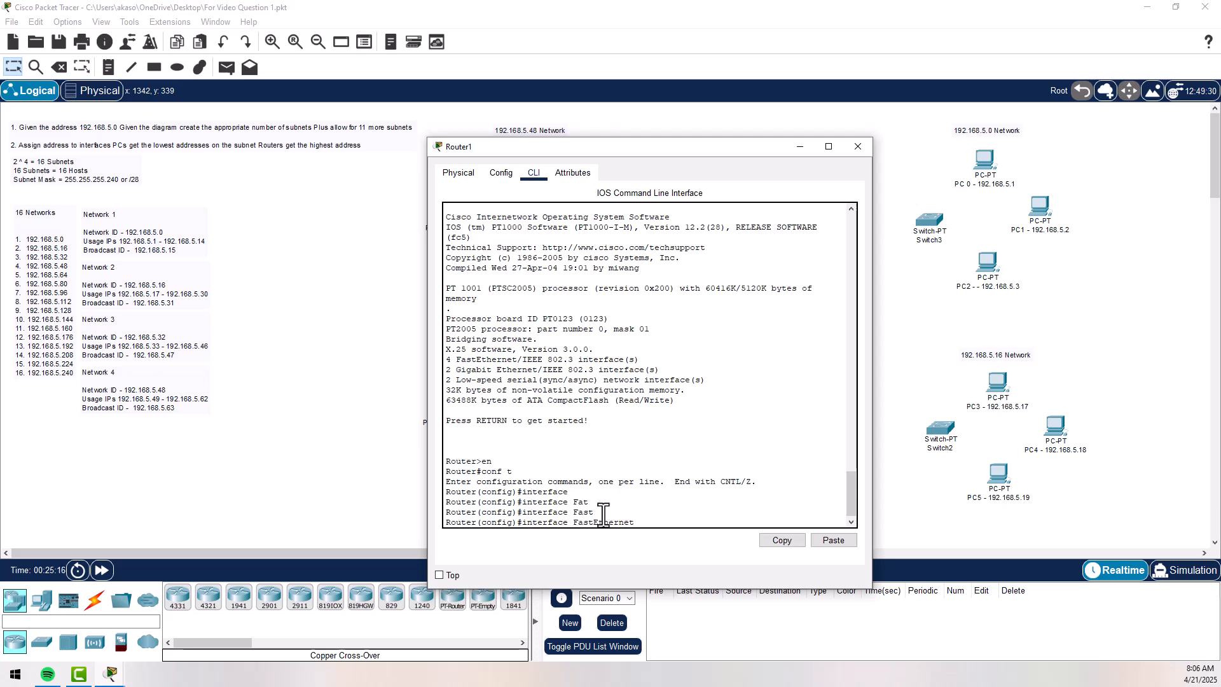
text(0/0)
drag(718, 150, 547, 123)
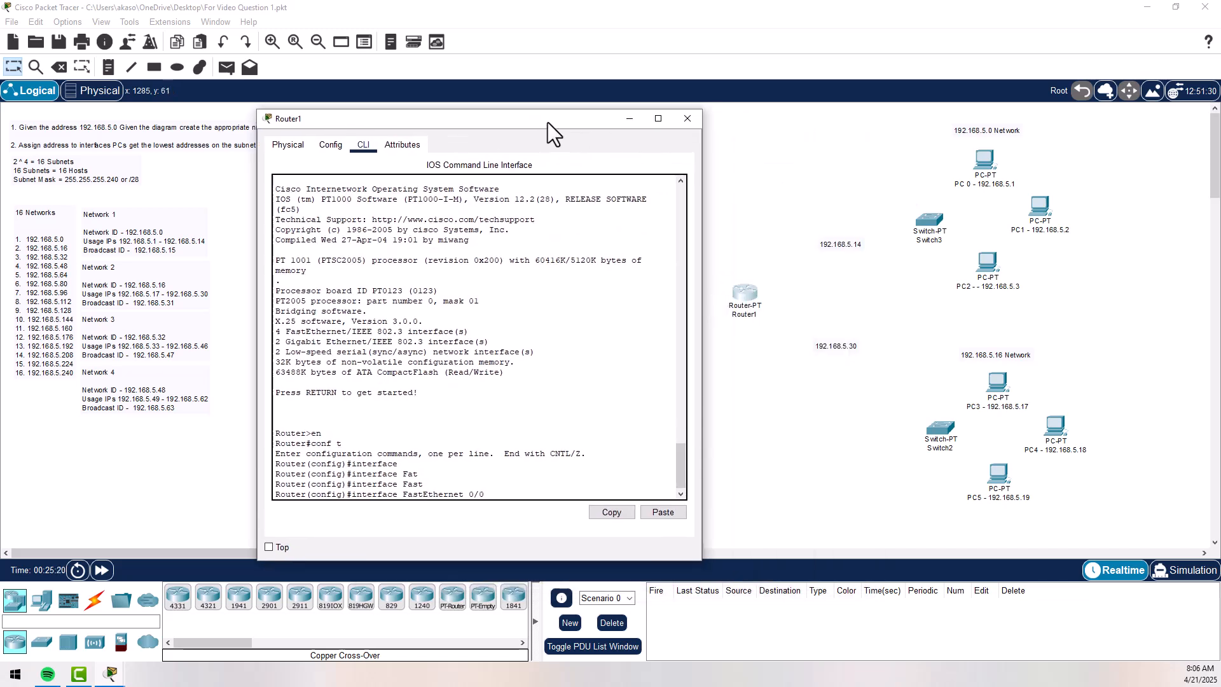
key(Return)
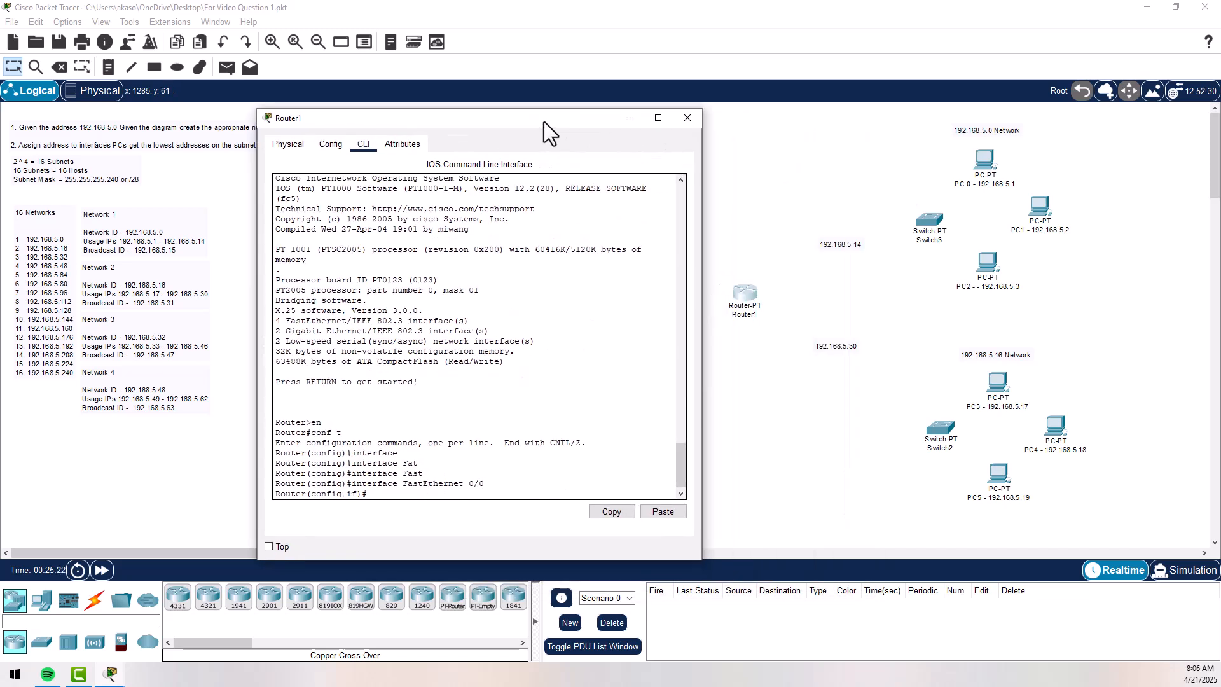
- Assign FastEthernet 0/0 the IP address 192.168.5.14 with subnet mask 255.255.255.240
text(ip add)
key(Tab)
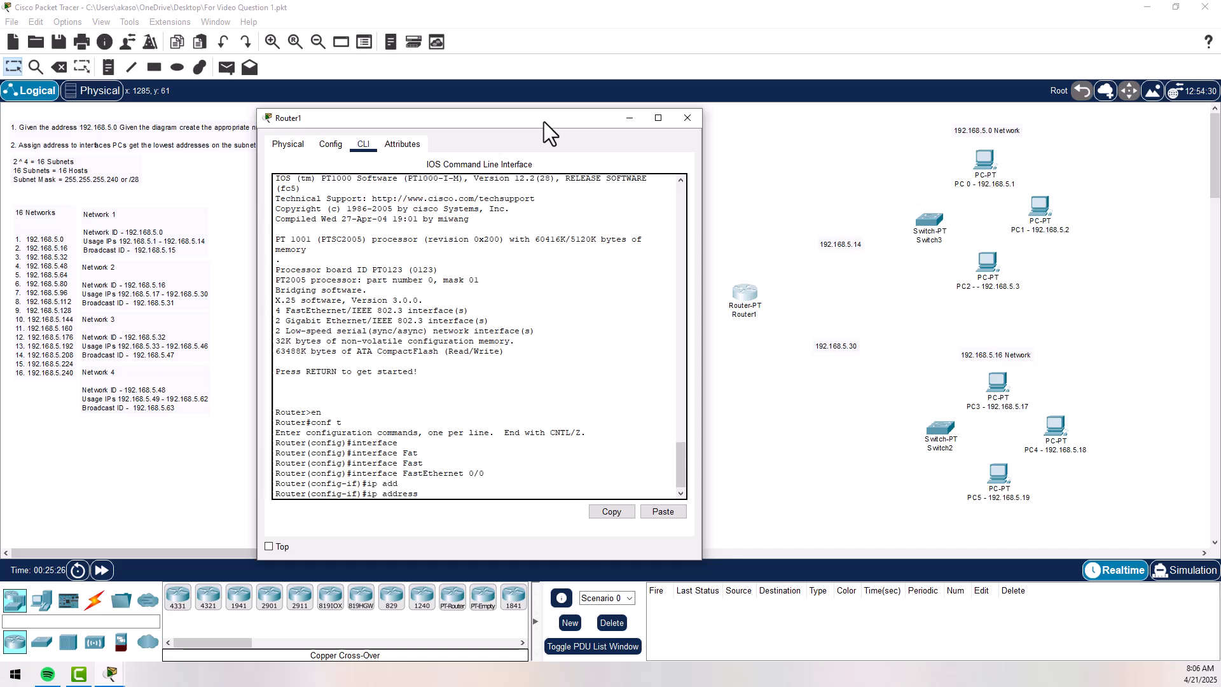
text(192.168.5.14 255.255.255.2)
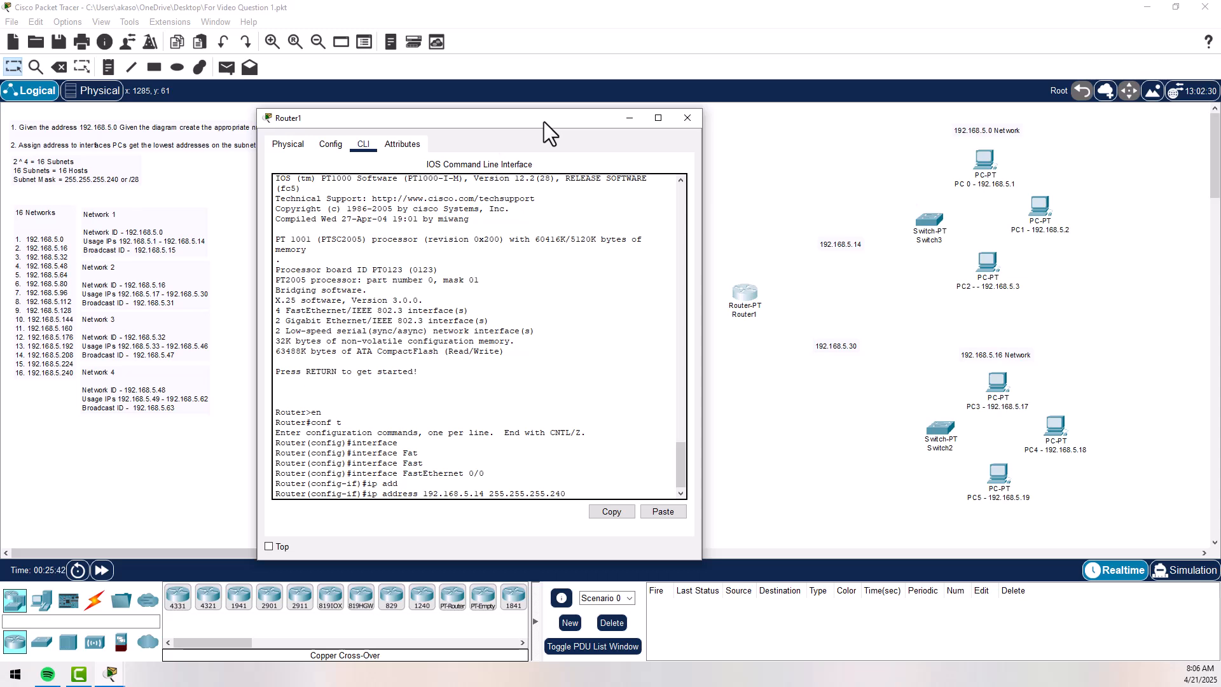
text(40)
key(Return)
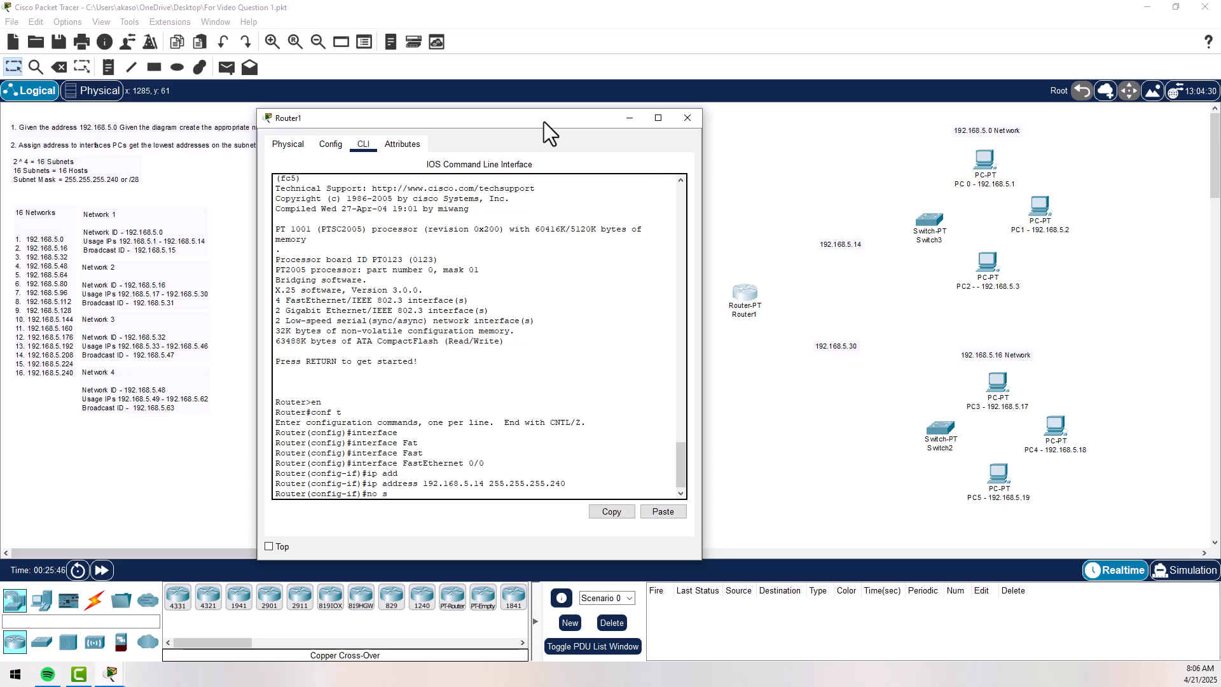
- Enable FastEthernet 0/0 with no shutdown and exit its interface configuration
text(no shutdown)
key(Return)
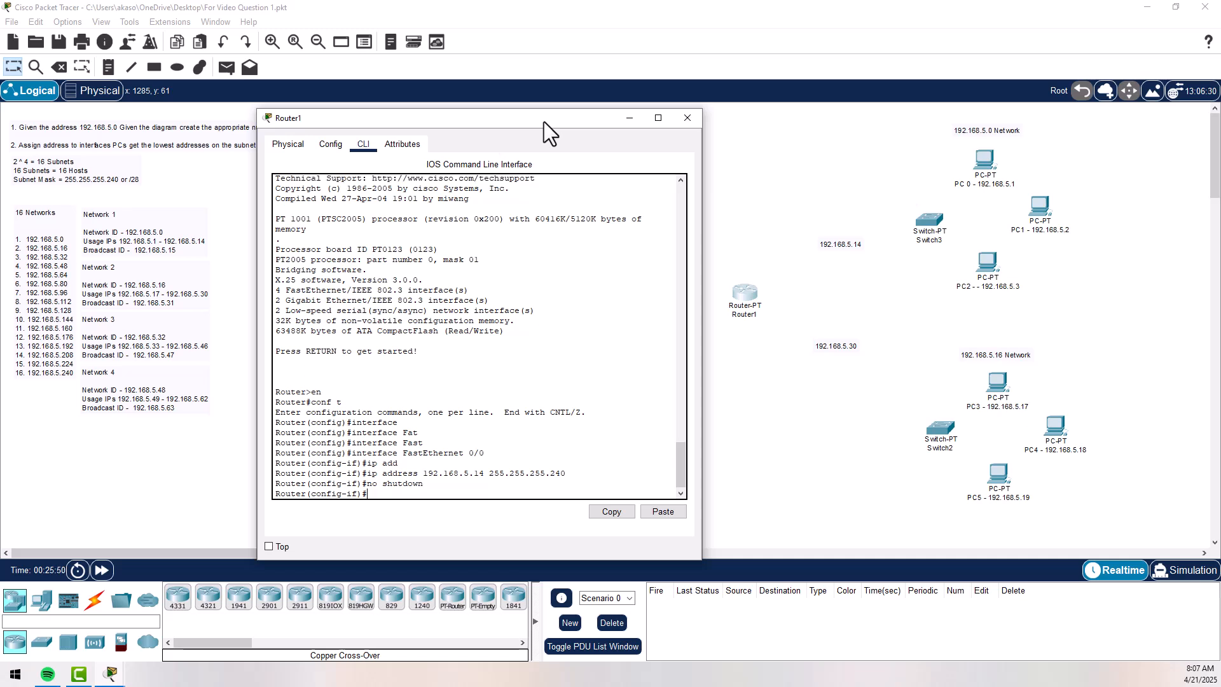
text(exit)
key(Return)
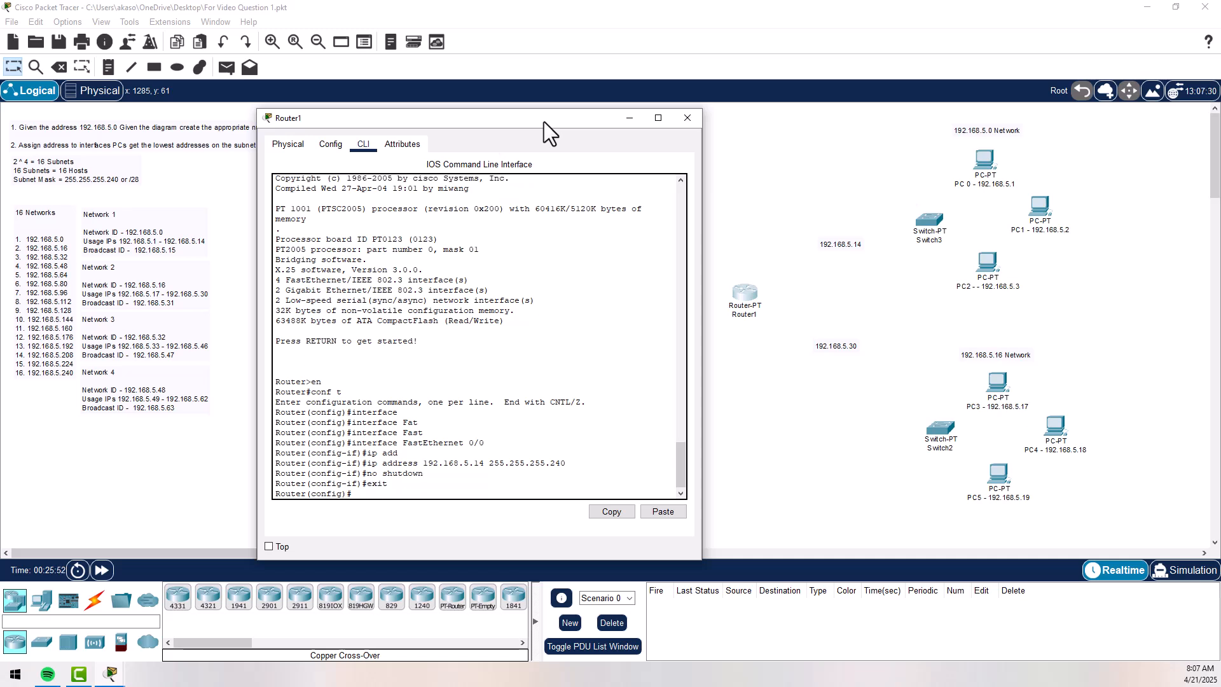
- Enter interface configuration mode for FastEthernet 1/0 on Router1
text(interf)
key(Tab)
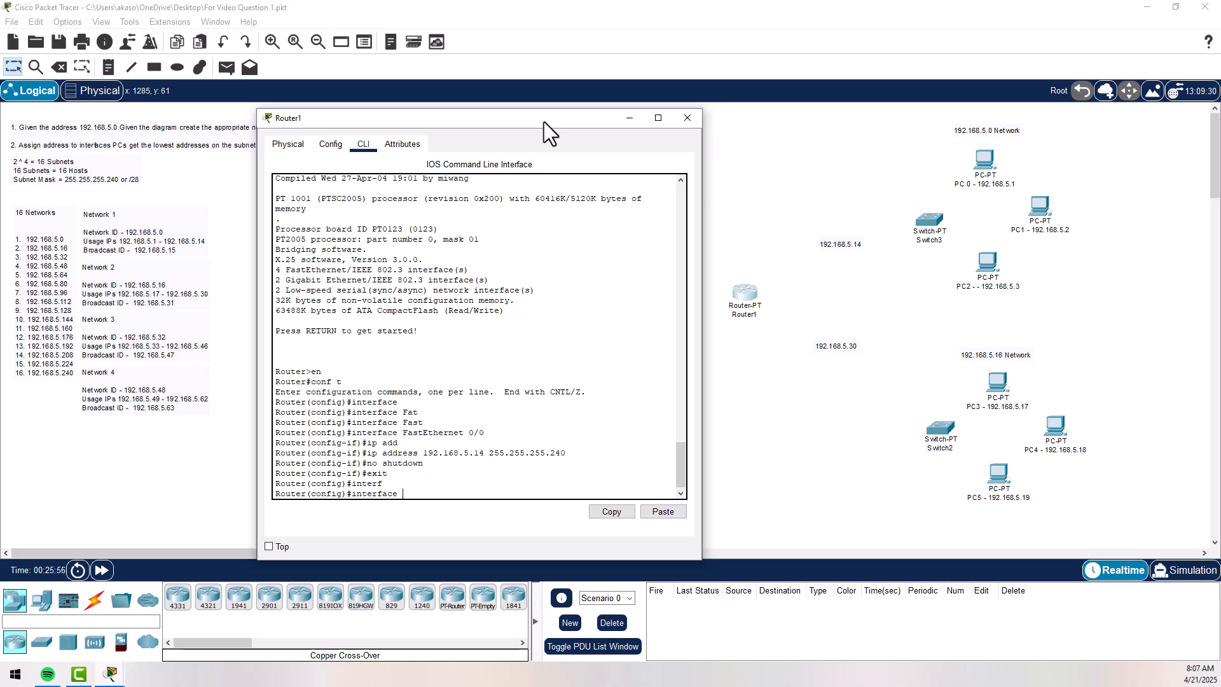
text(fas)
key(Tab)
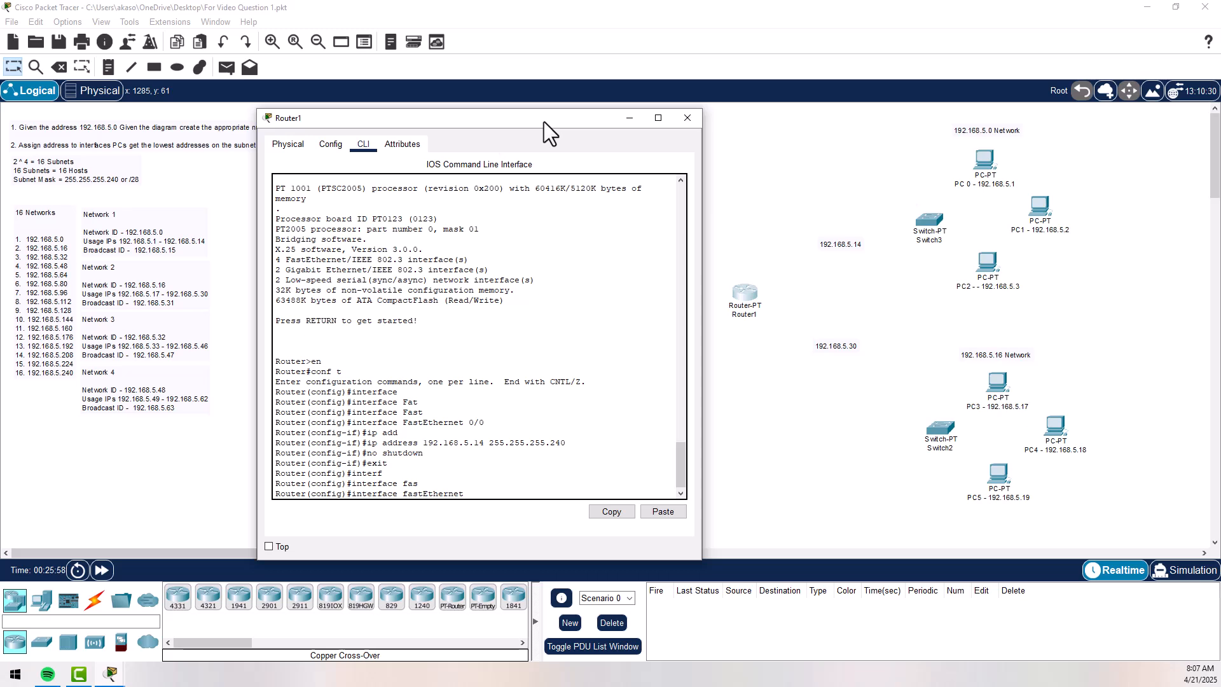
text(1/)
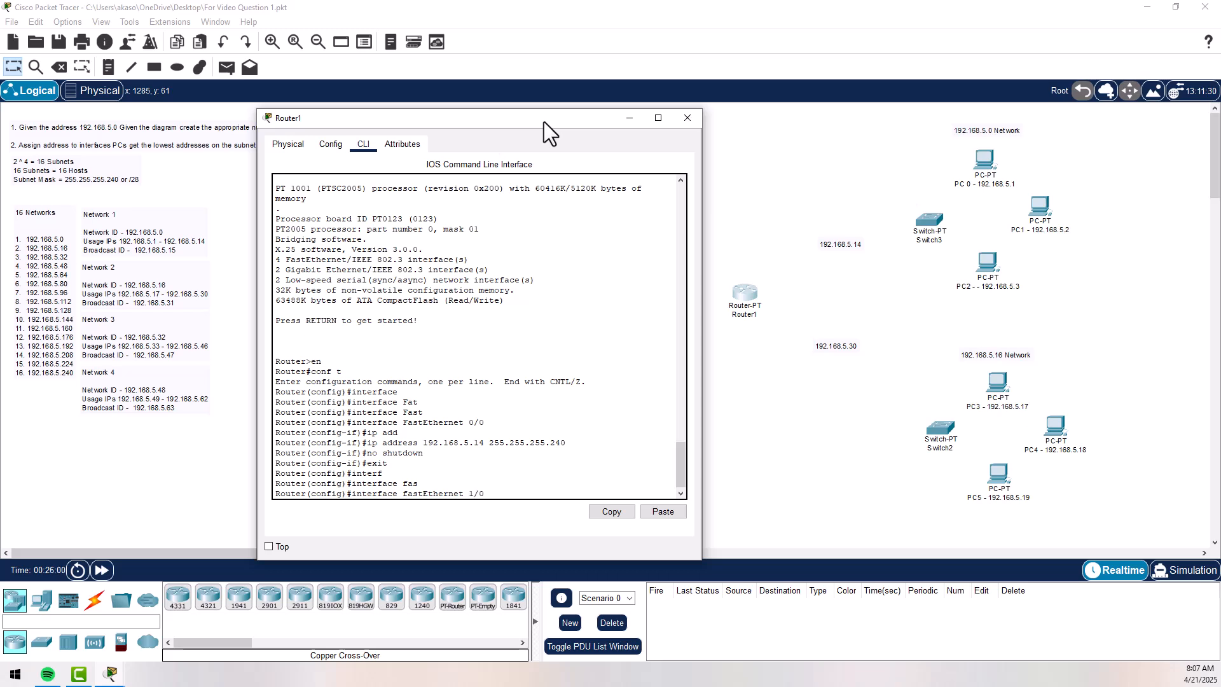
text(0)
key(Return)
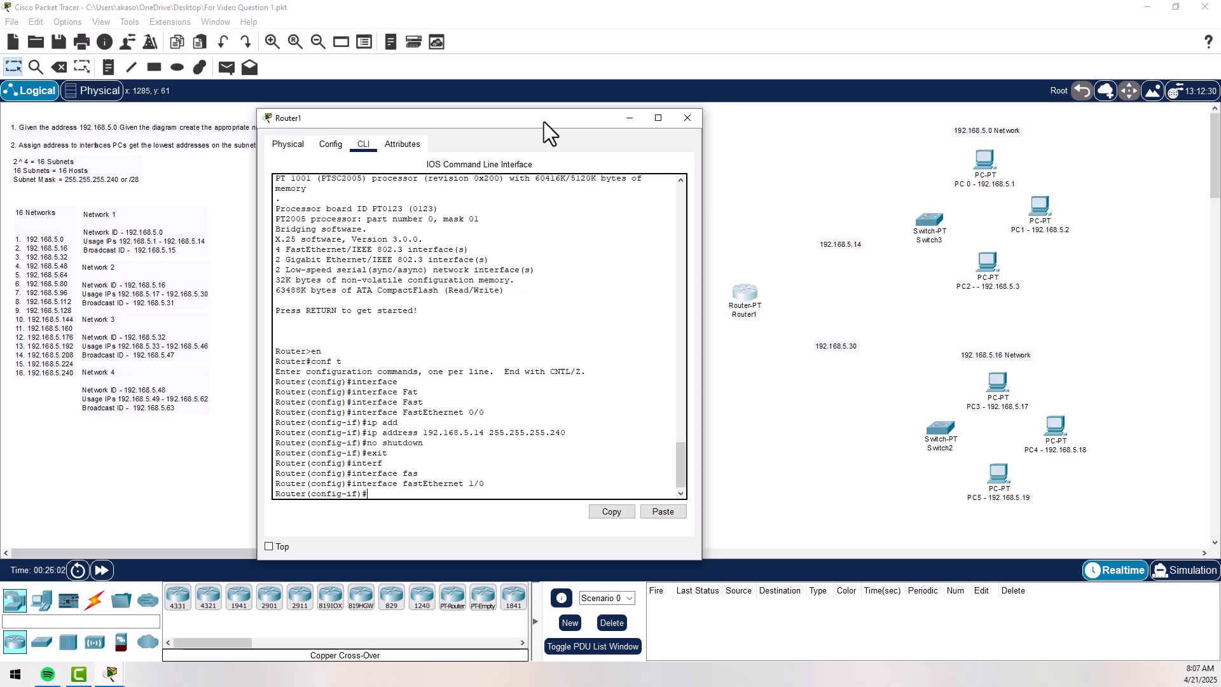
- Assign FastEthernet 1/0 the IP address 192.168.5.30 with subnet mask 255.255.255.240
text(ip add)
key(Tab)
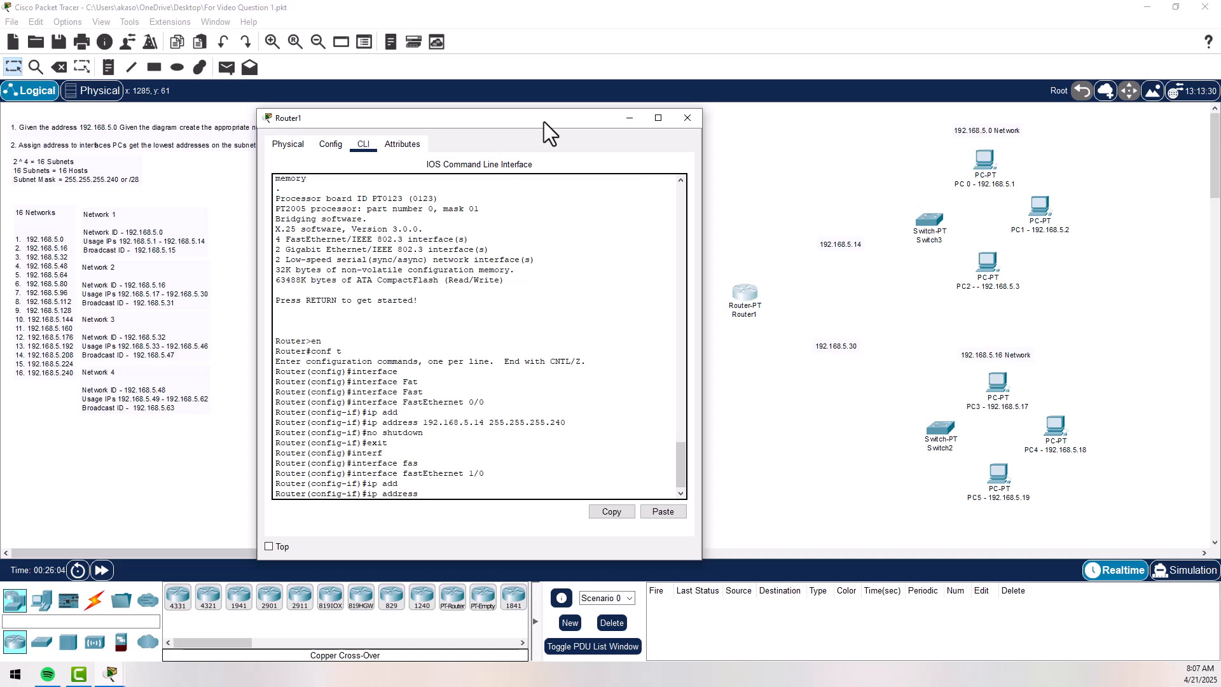
text(192.168.5.30 255.255.255.240)
key(Return)
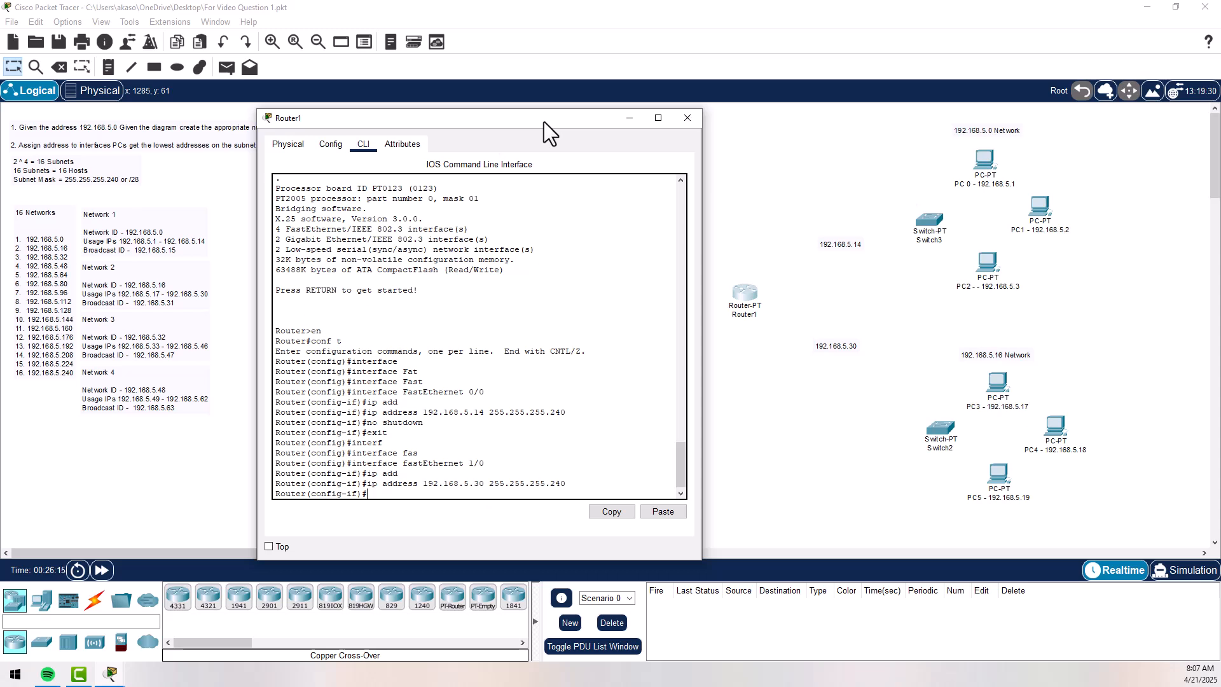
- Enable FastEthernet 1/0 with no shutdown and exit its interface configuration
text(no shut)
key(Tab)
key(Return)
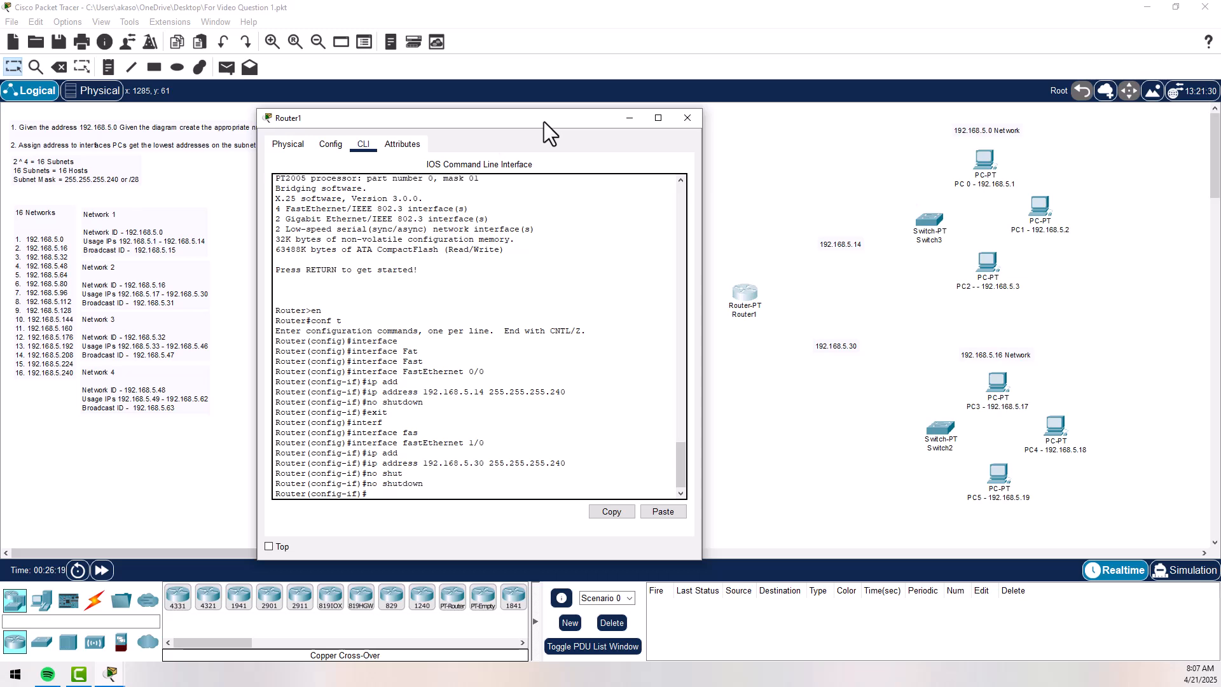
text(exit)
key(Return)
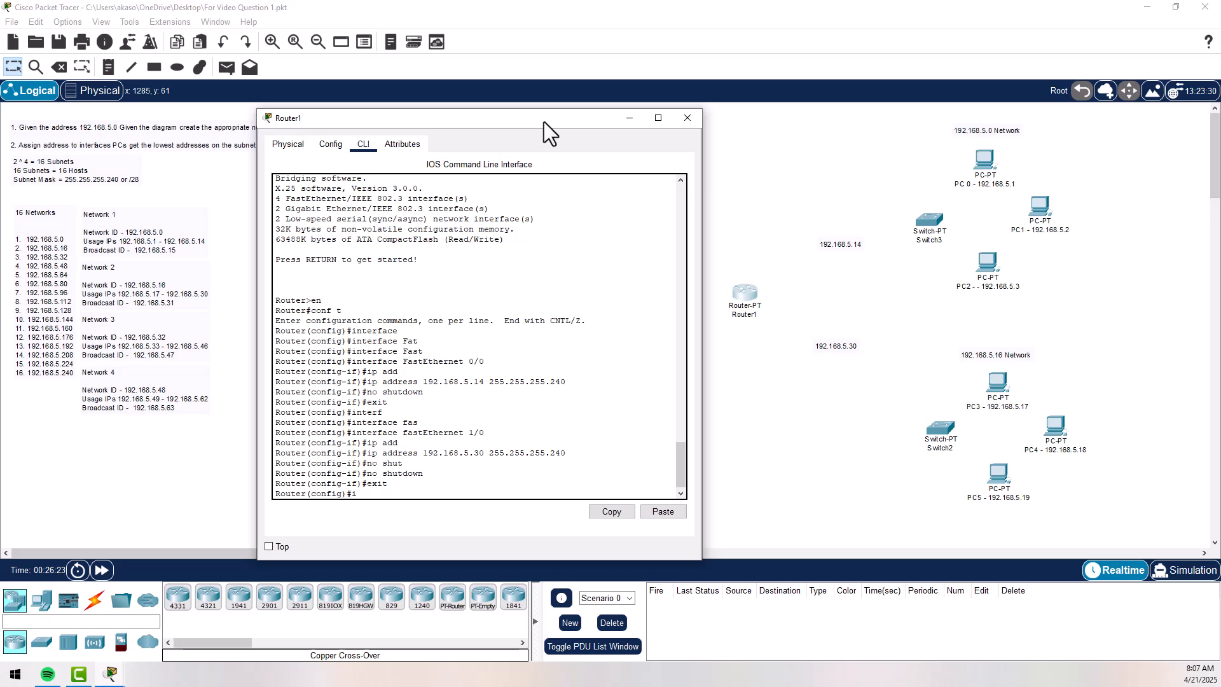
- Enter interface configuration mode for FastEthernet 6/0 on Router1
text(inter)
key(Tab)
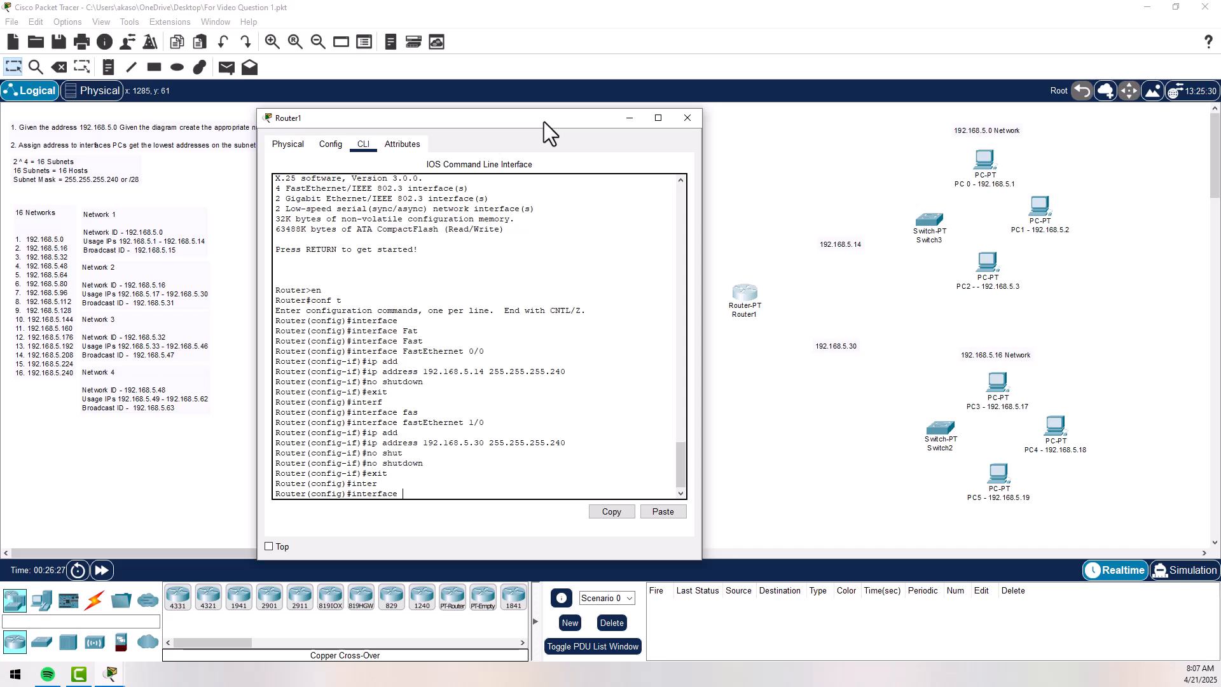
text(fas)
key(Tab)
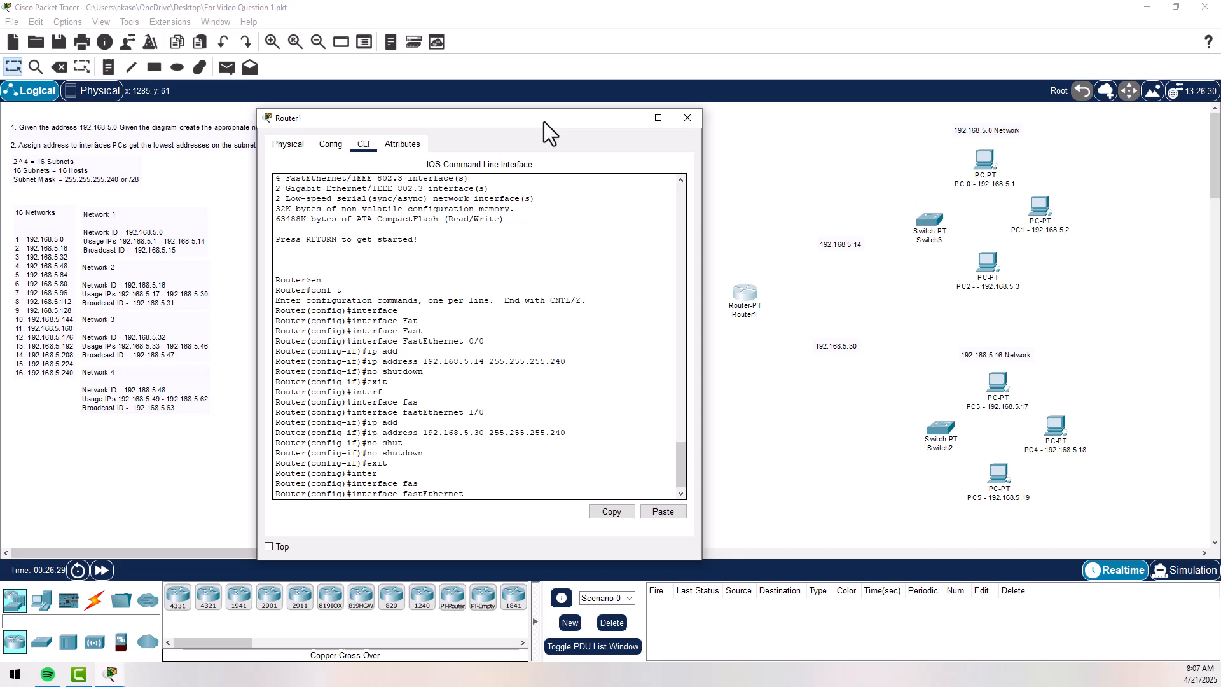
text(6/0)
key(Return)
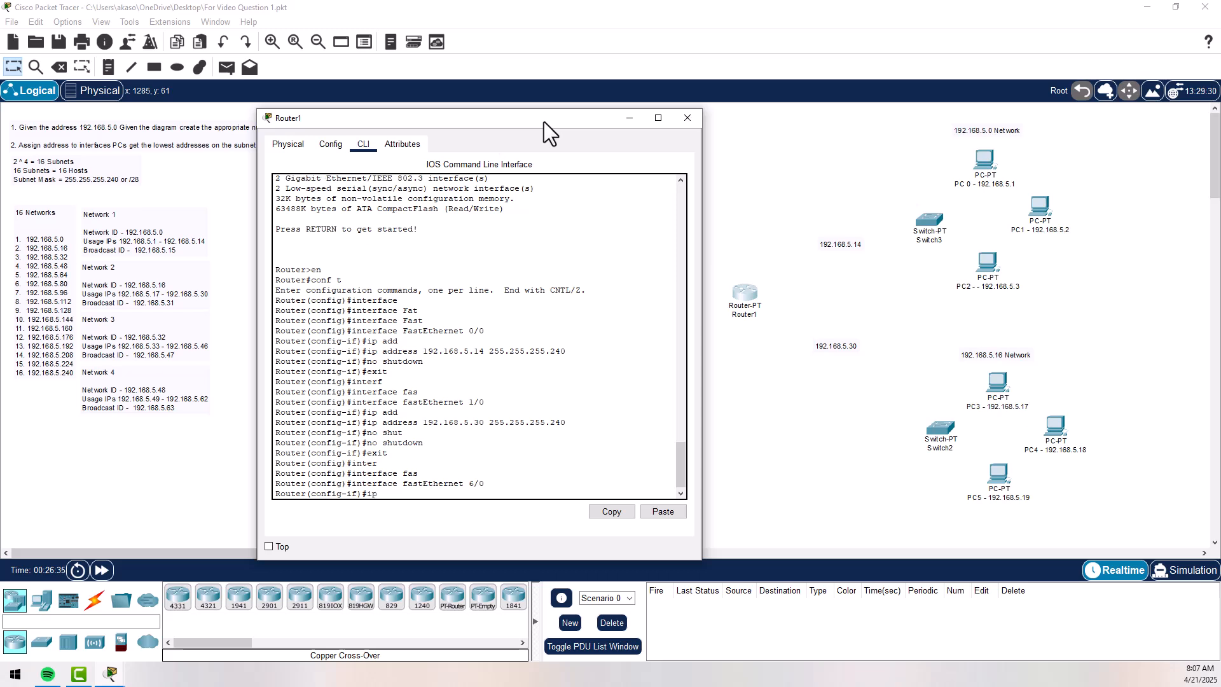
- Assign FastEthernet 6/0 the IP address 192.168.5.46 with subnet mask 255.255.255.240
text(ip add)
key(Tab)
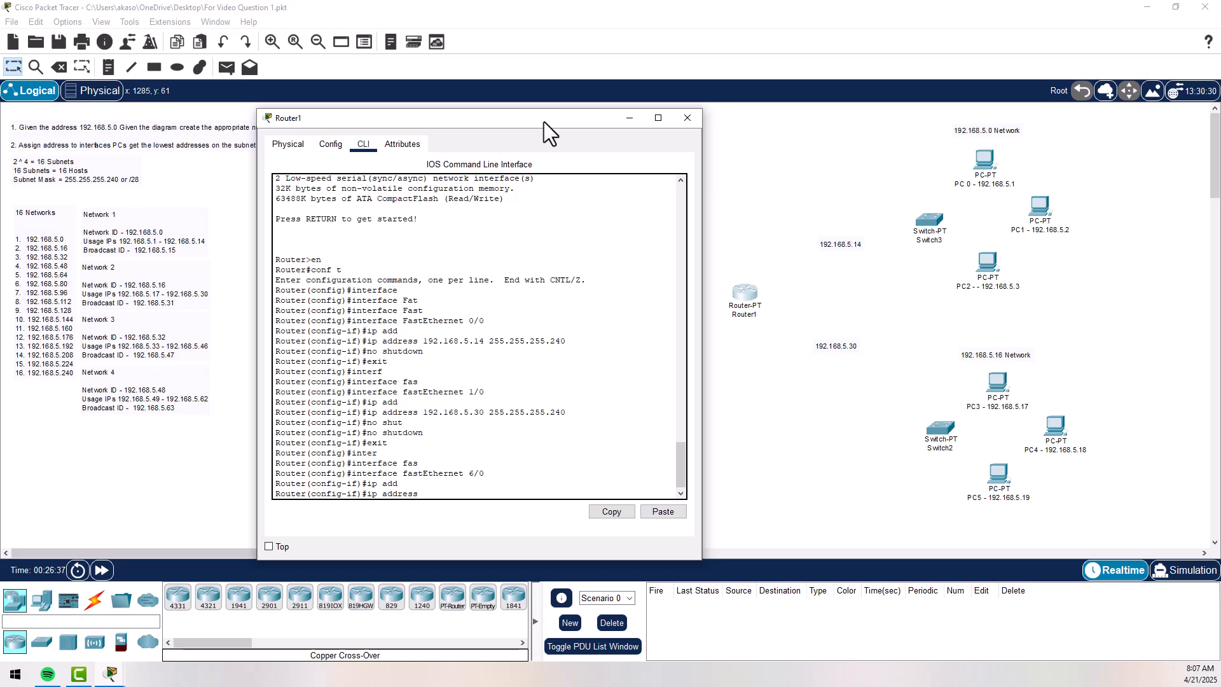
text(192.168.5.)
drag(516, 123, 367, 118)
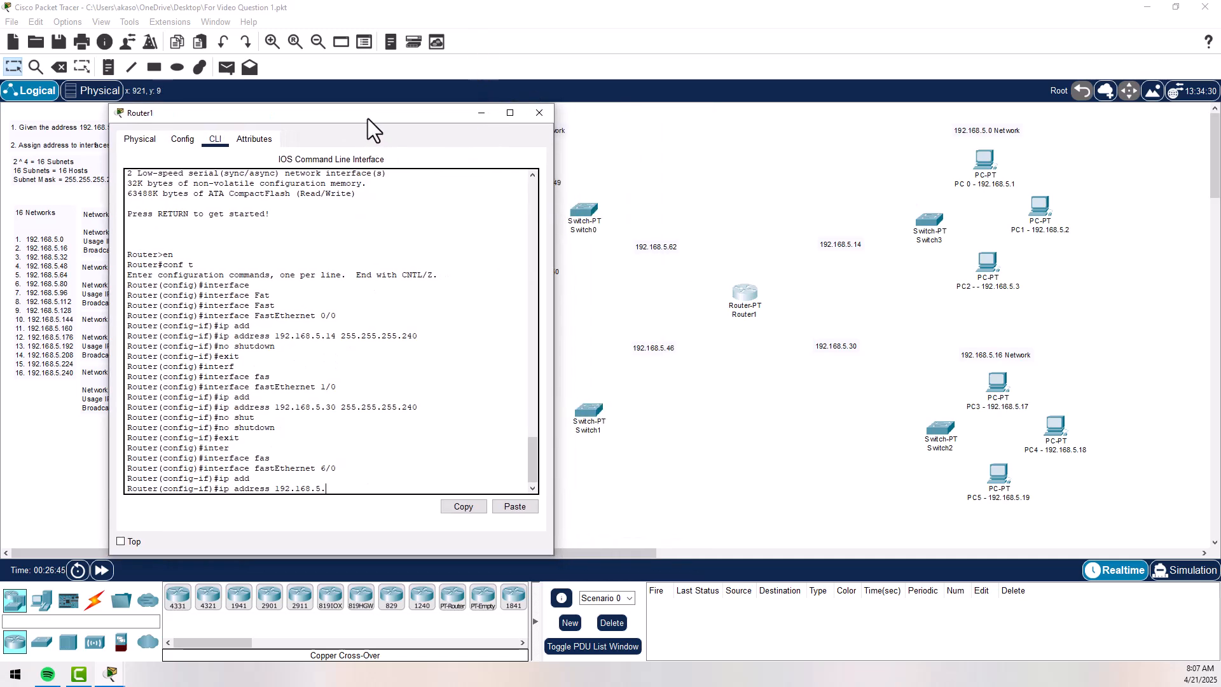
text(.46 255.255.255.240)
key(Return)
- Enable FastEthernet 6/0 with no shutdown and exit its interface configuration
text(no sh)
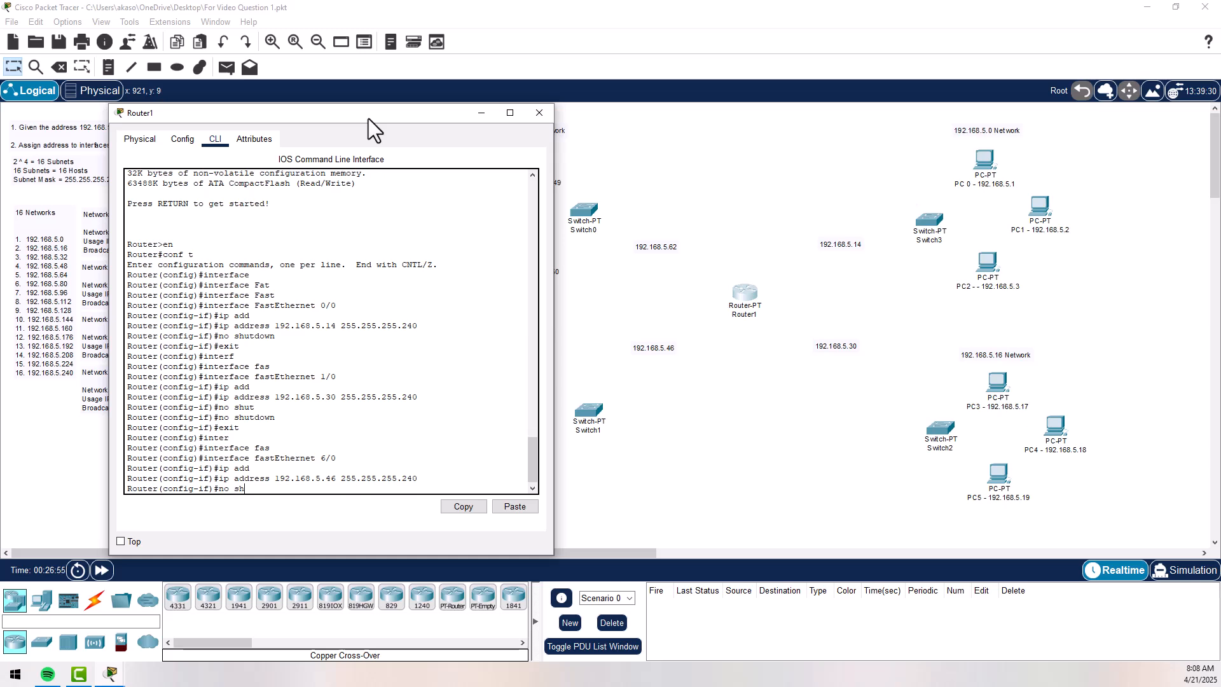
text(utdown)
key(Return)
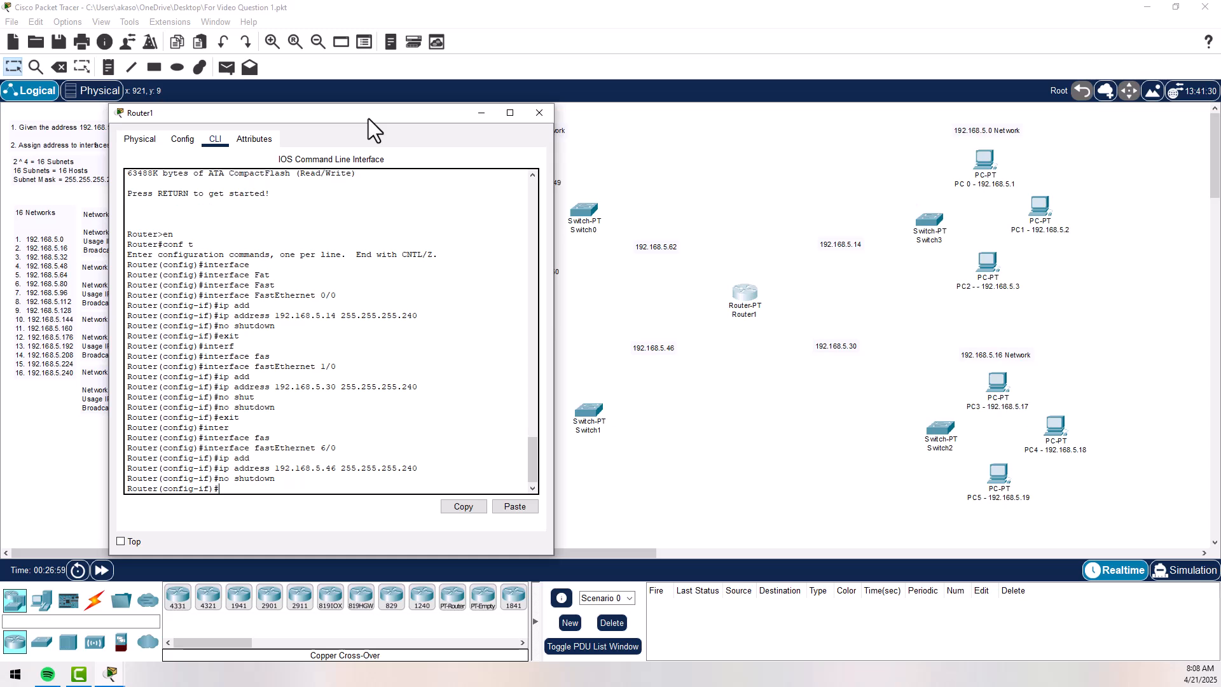
text(exit)
key(Return)
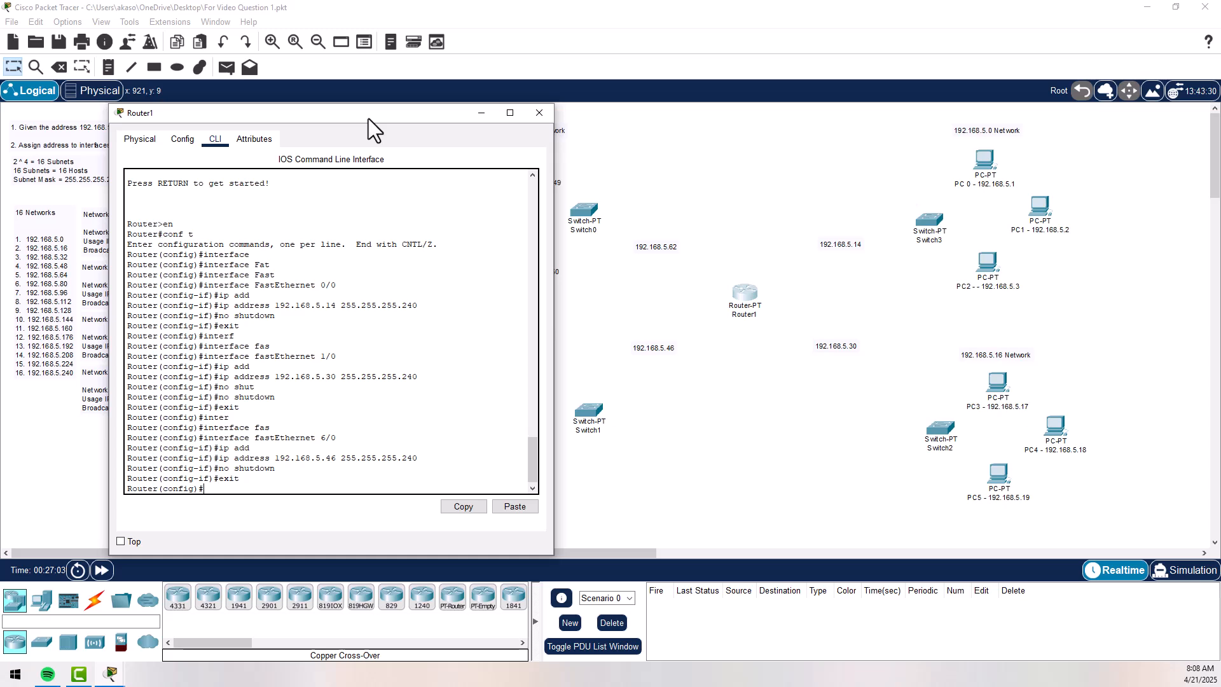
- Enter interface configuration mode for FastEthernet 7/0 on Router1
text(inter)
key(Tab)
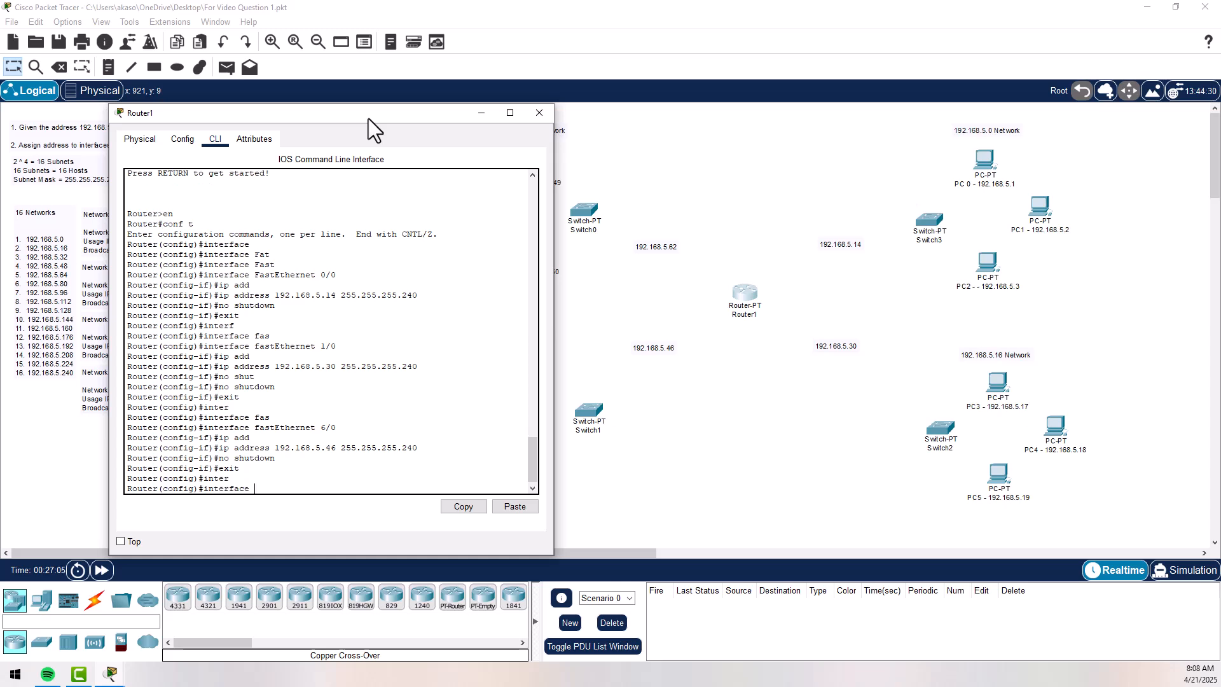
text(fas)
key(Tab)
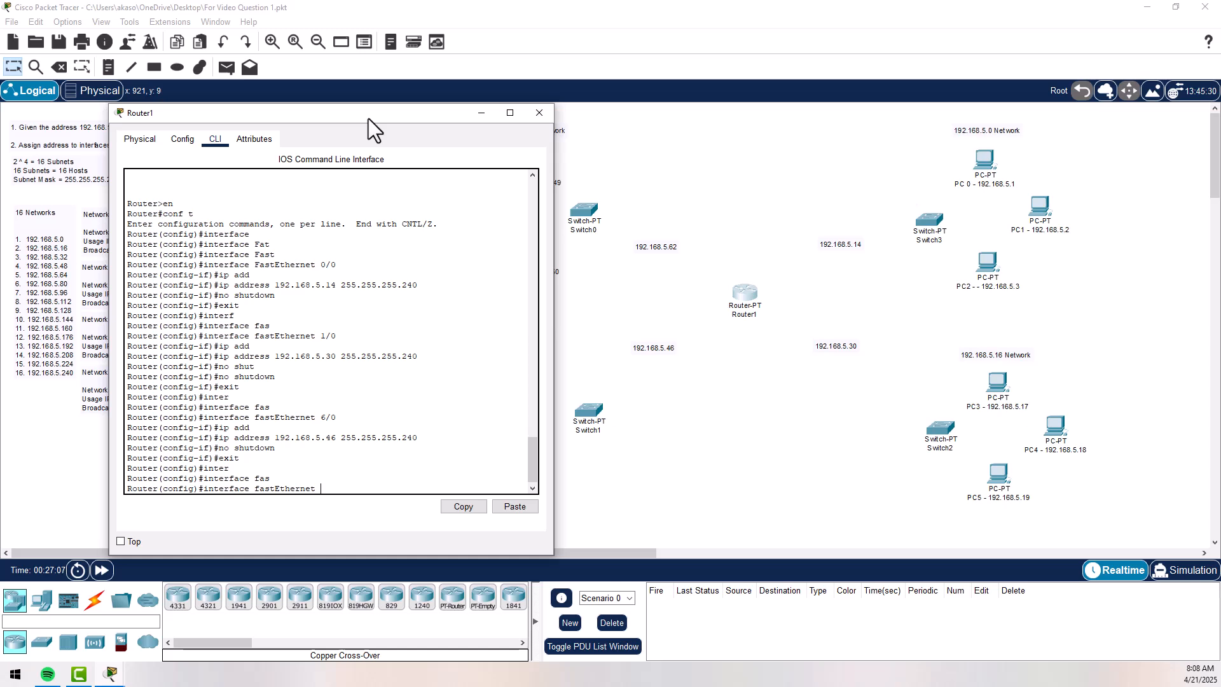
text(7/0)
key(Return)
- Assign FastEthernet 7/0 the IP address 192.168.5.62 with subnet mask 255.255.255.240
text(ip)
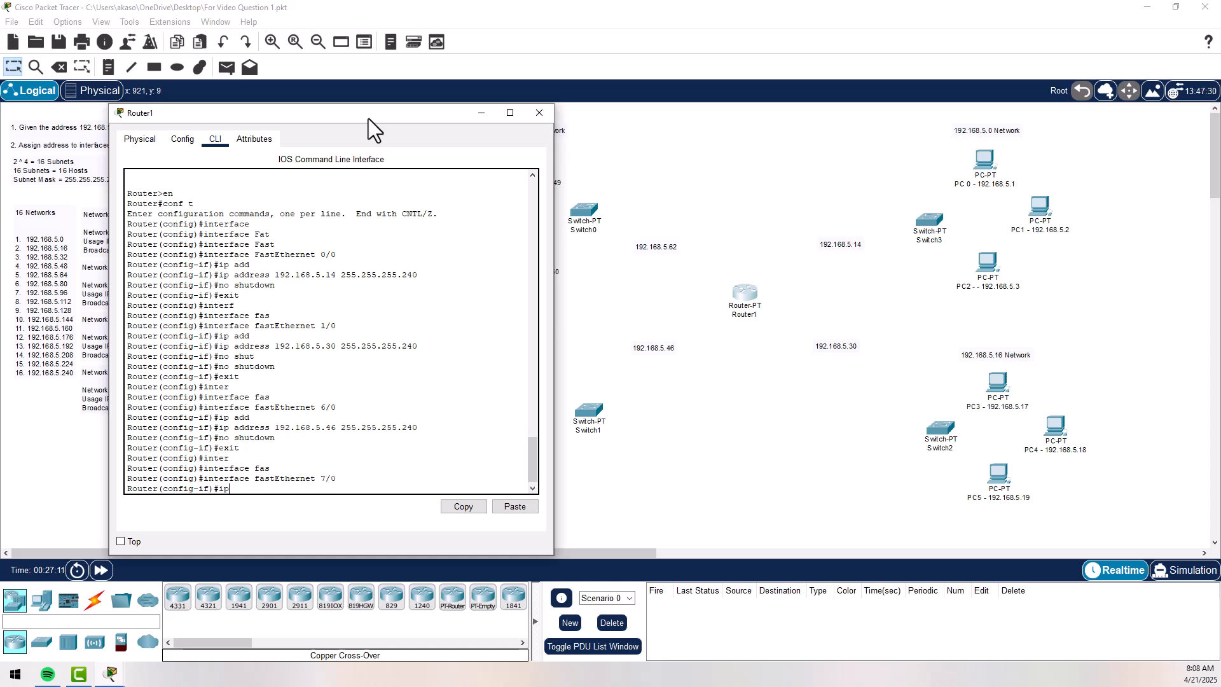
text( ad)
key(Tab)
text(192.)
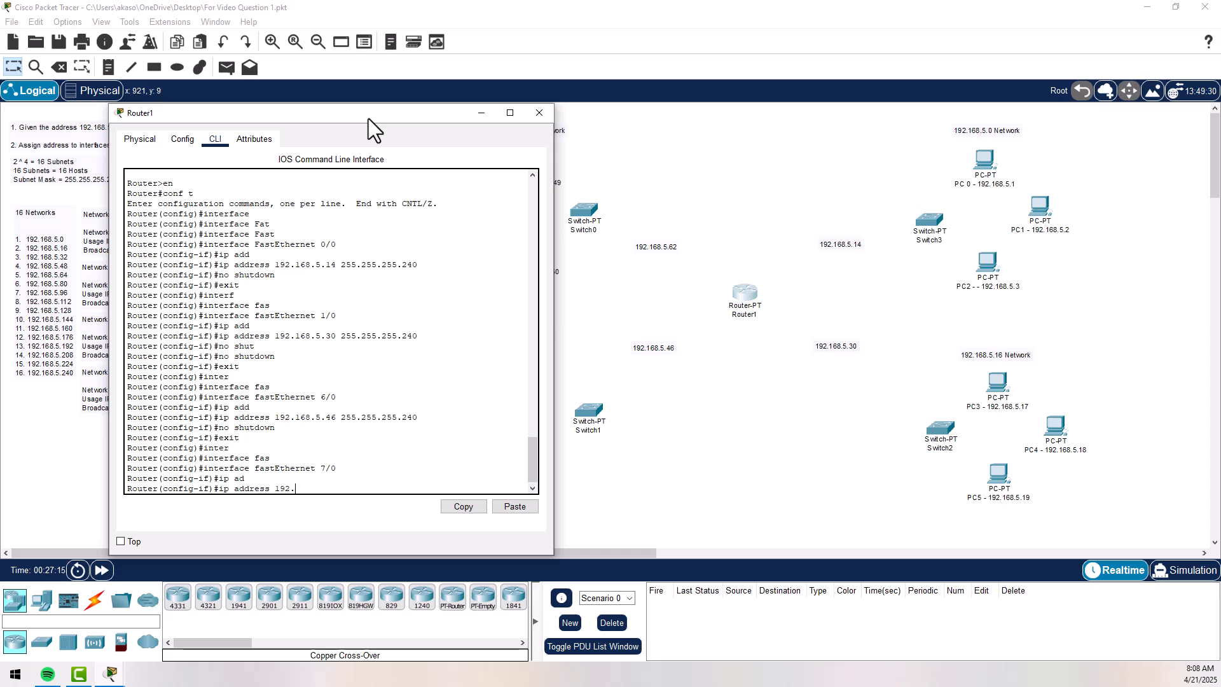
text(168.5)
text(.)
text(62)
text( 255.2)
text(55.255.255.240)
key(Return)
- Enable FastEthernet 7/0 with no shutdown and end the configuration session back to privileged mode
text(nfig-if)#n)
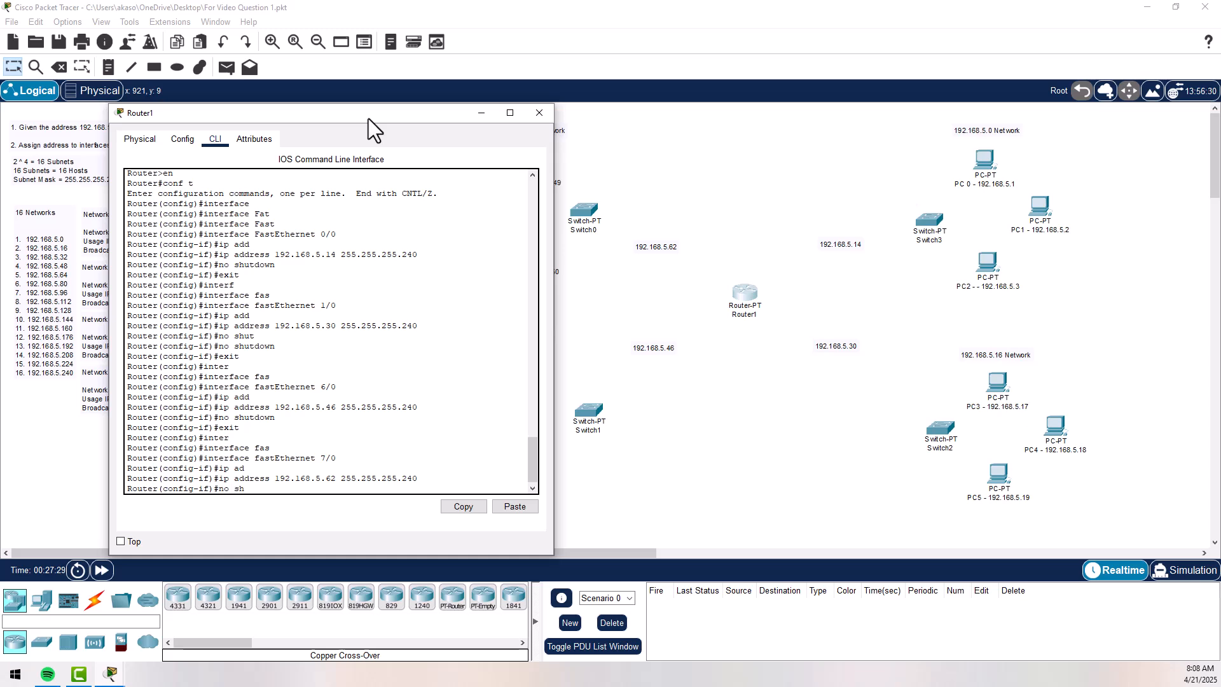
text(o sh)
key(Tab)
key(Return)
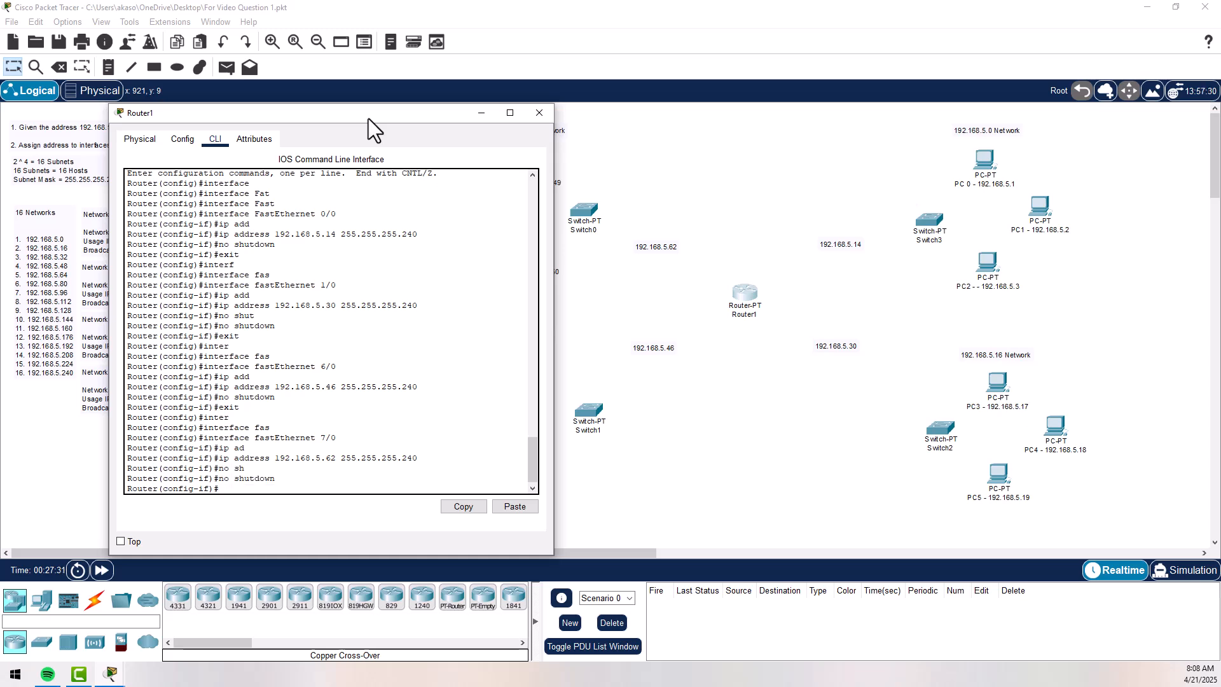
text(end)
key(Return)
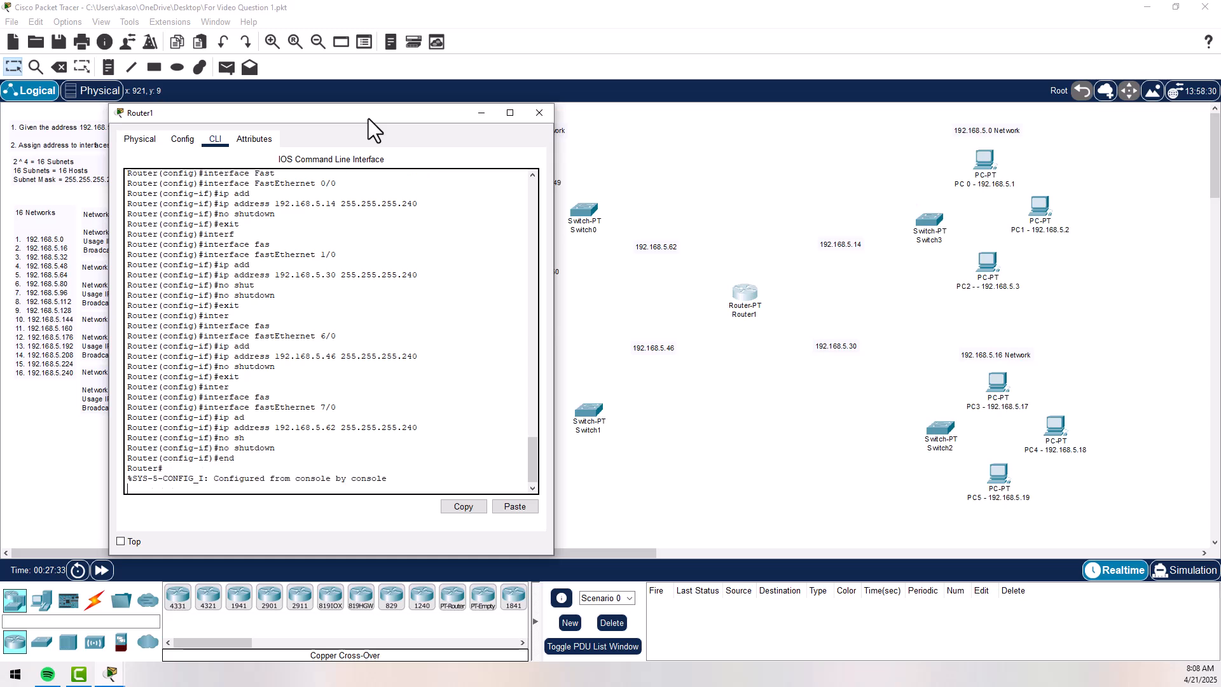
- Save Router1's running configuration to startup-config with the default destination filename and close the router window
key(Return)
text(copy)
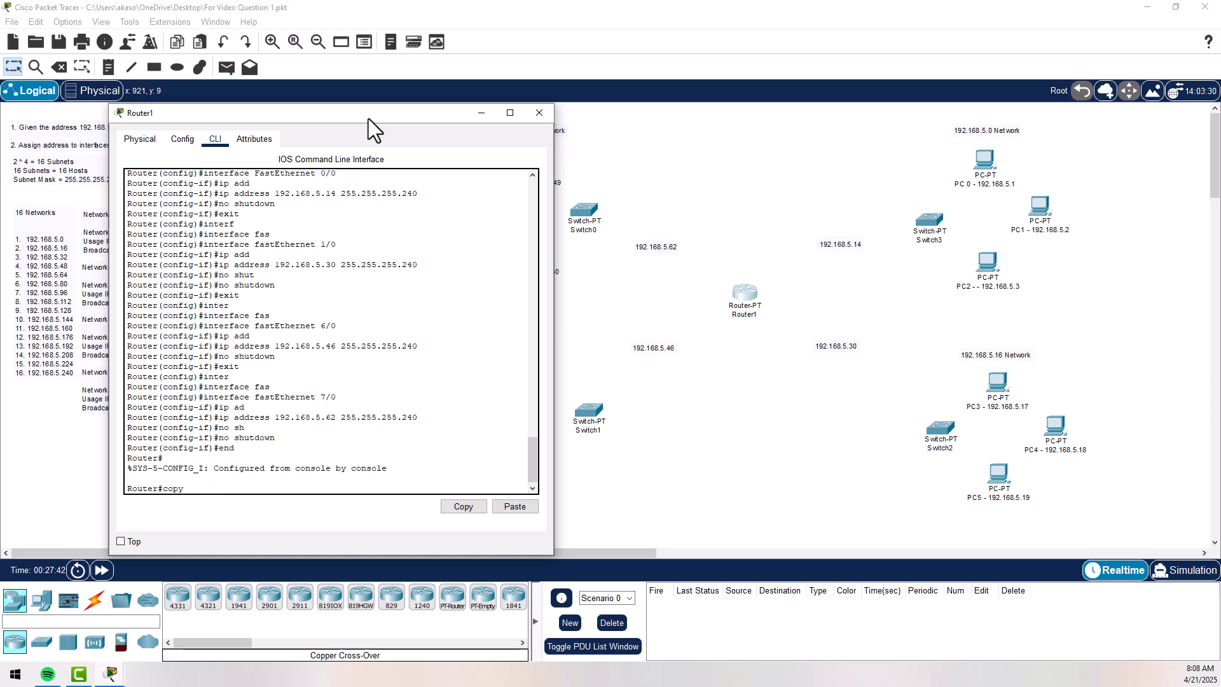
text(run star)
key(Tab)
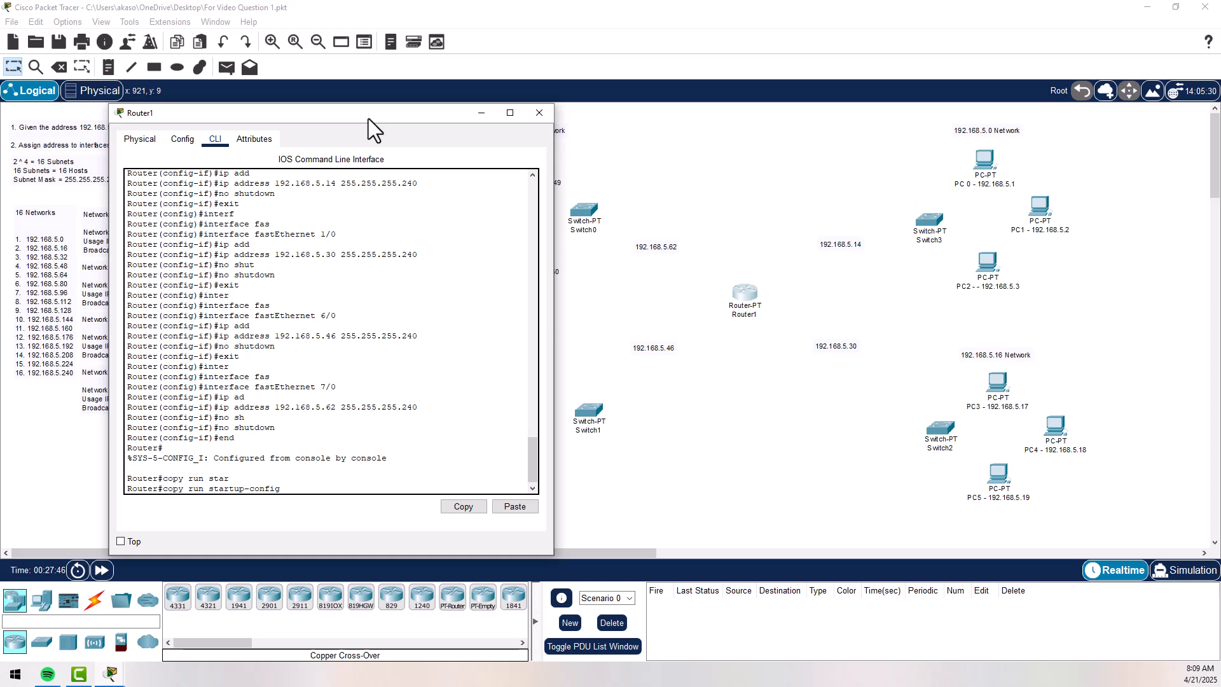
key(Return)
key(Return)
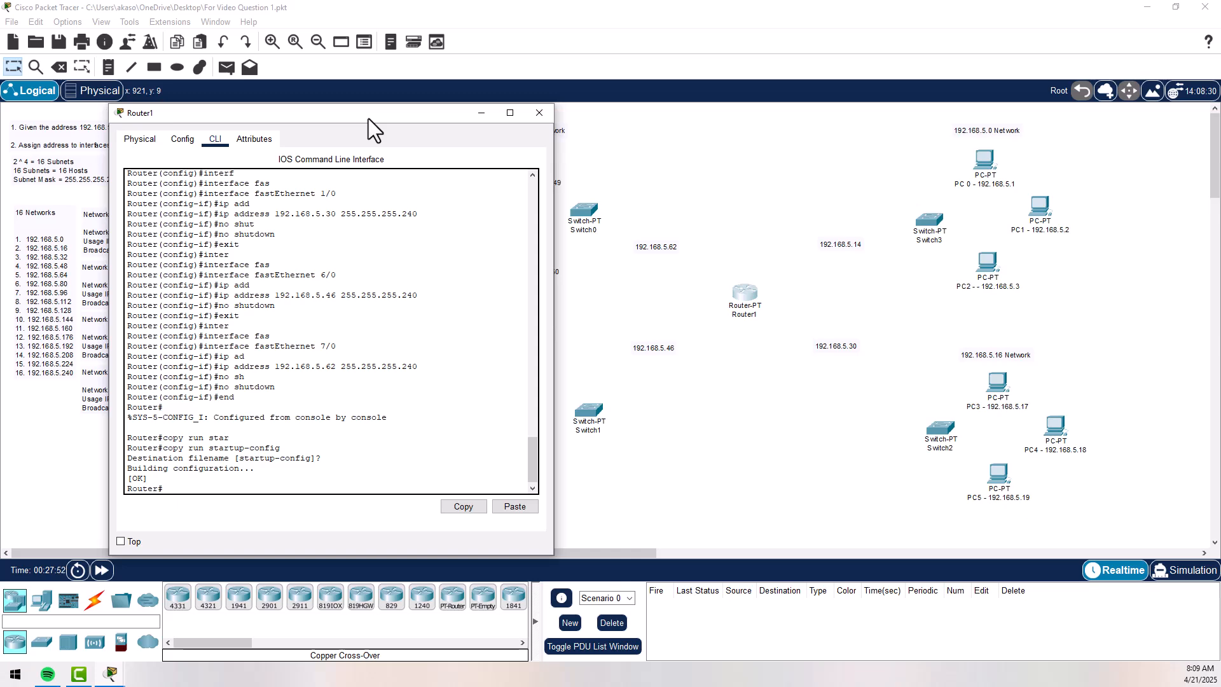
click(548, 117)
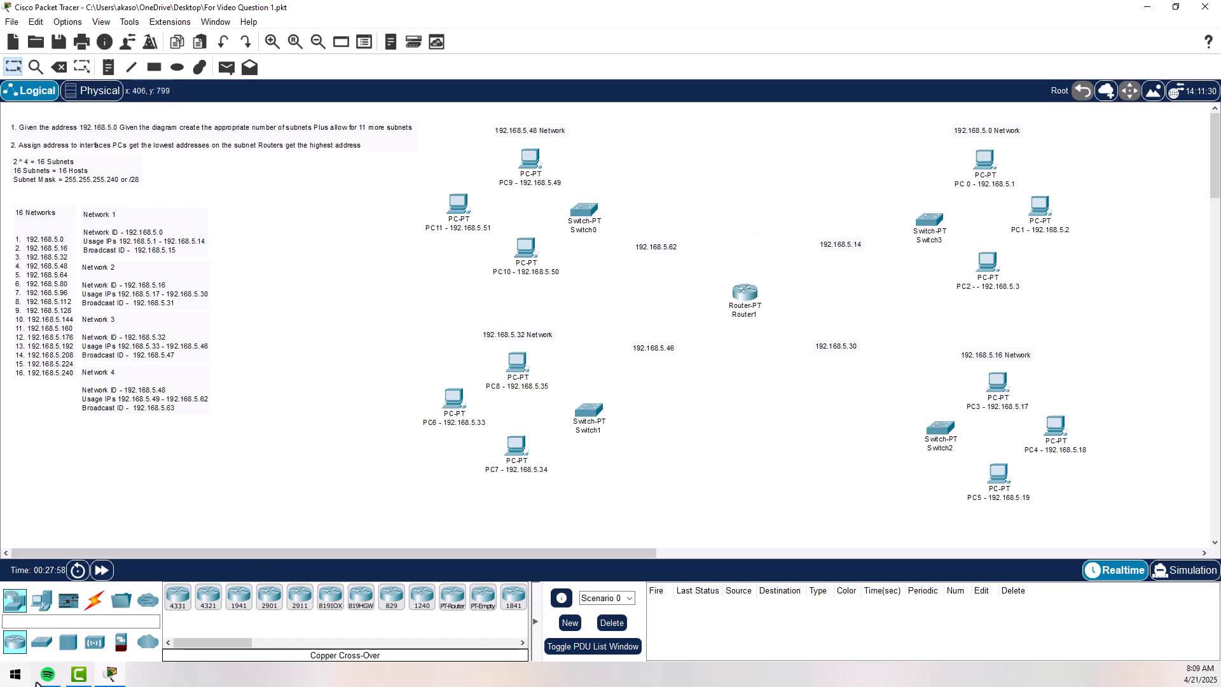
- Connect Router1's FastEthernet0/0 to Switch3 with a copper straight-through cable
click(94, 599)
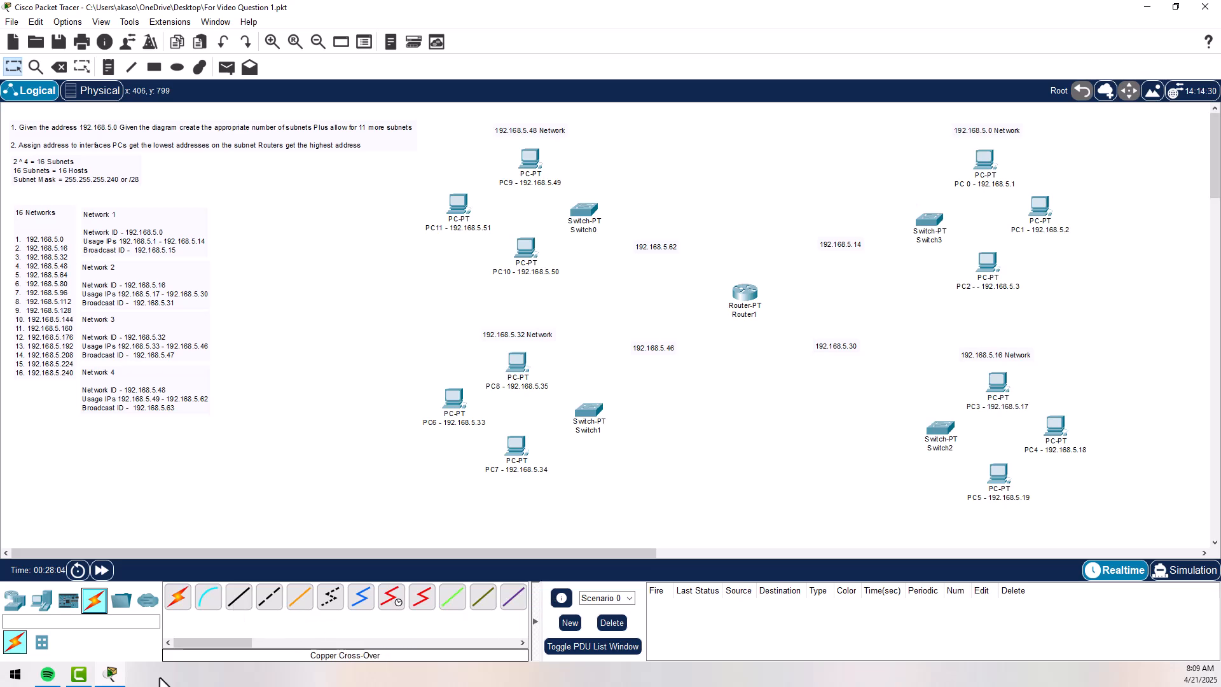
click(239, 601)
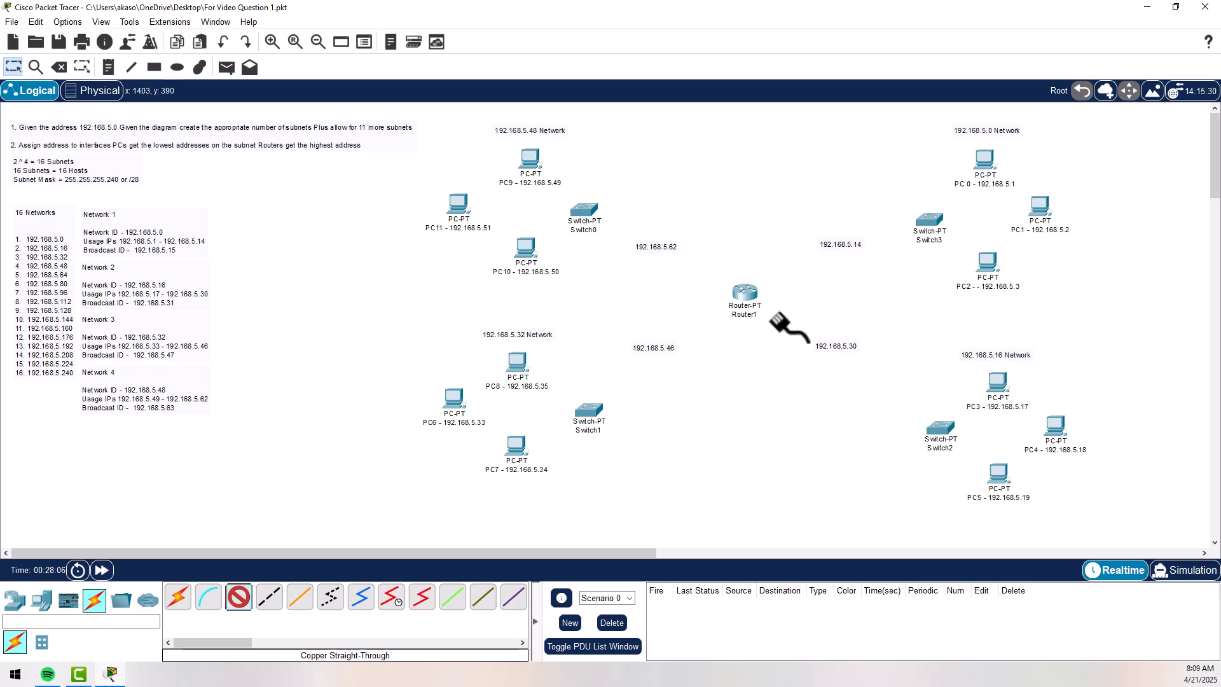
click(742, 292)
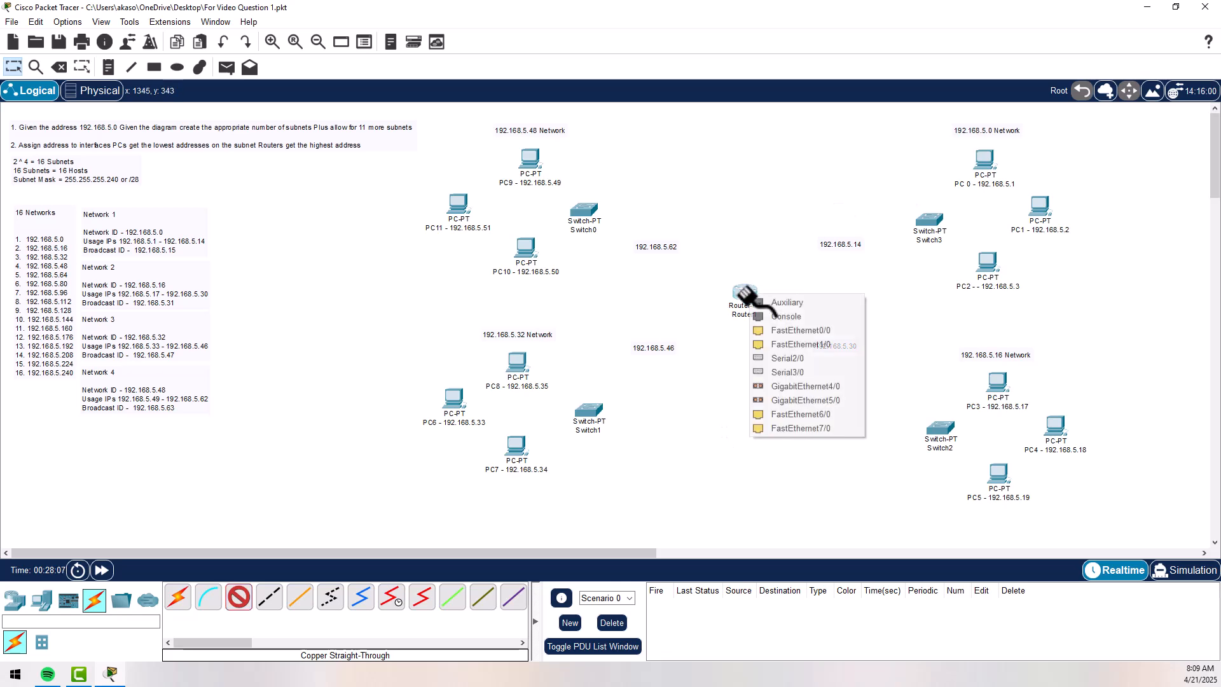
click(820, 331)
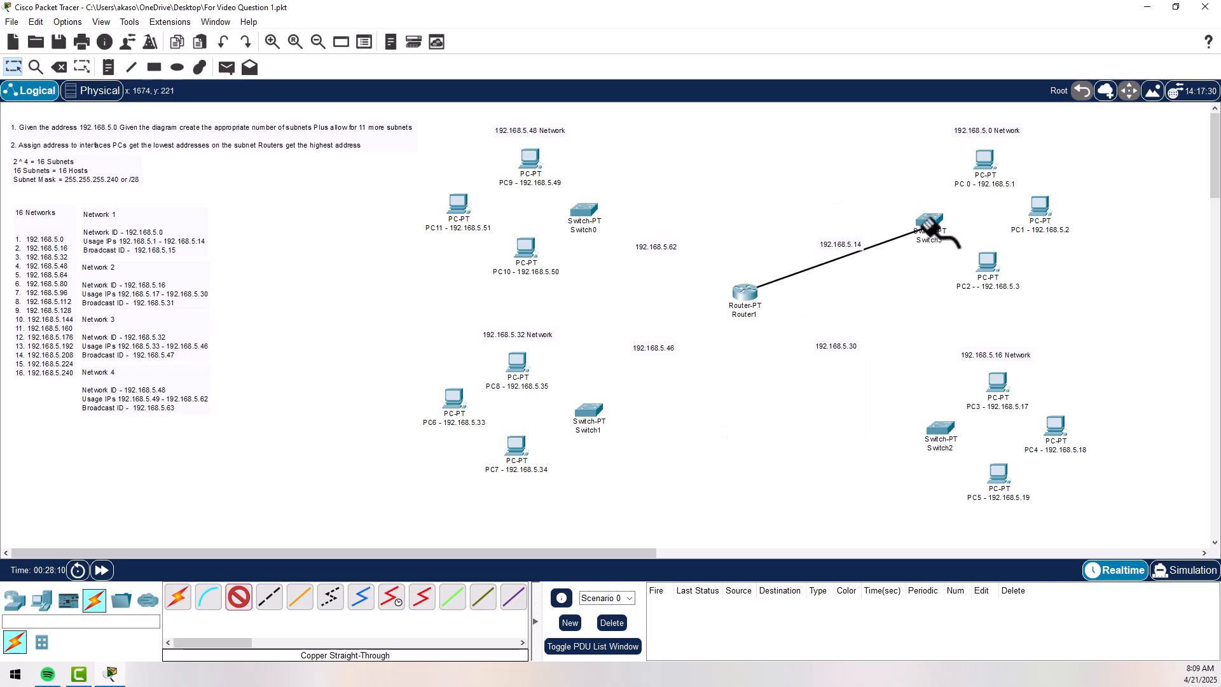
click(928, 223)
click(973, 242)
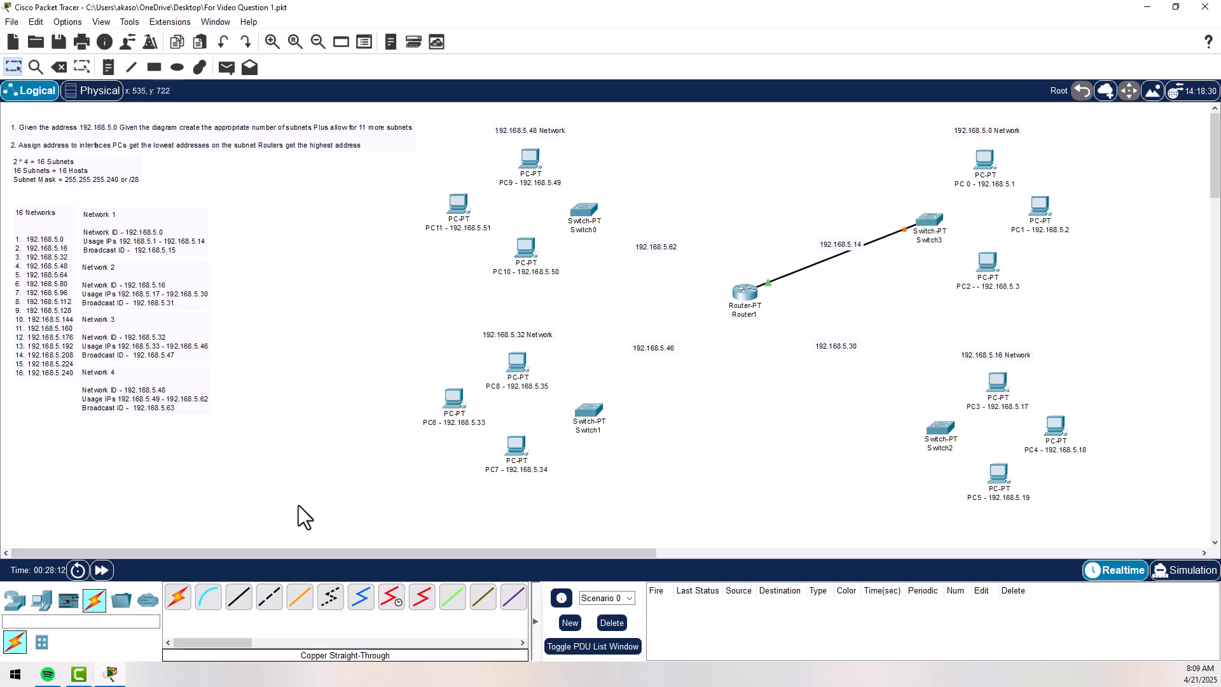
- Connect Switch3 to FastEthernet0 on PC 0 (192.168.5.1) with a copper straight-through cable
click(239, 601)
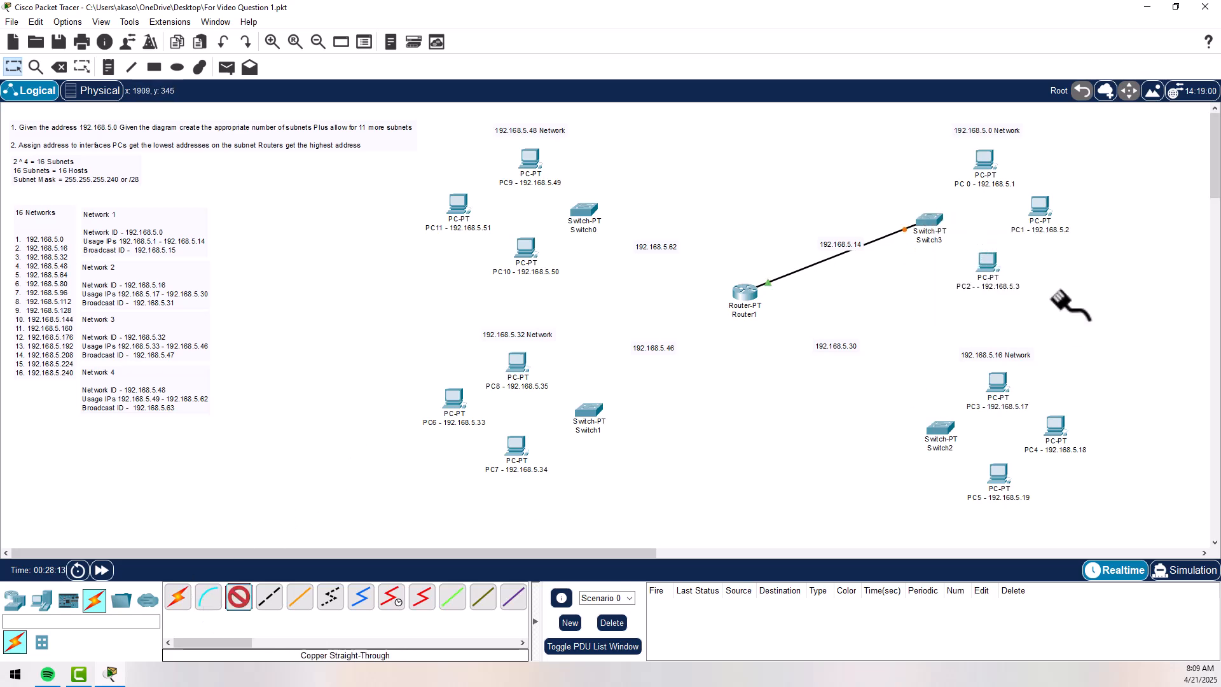
click(926, 224)
click(977, 262)
click(984, 161)
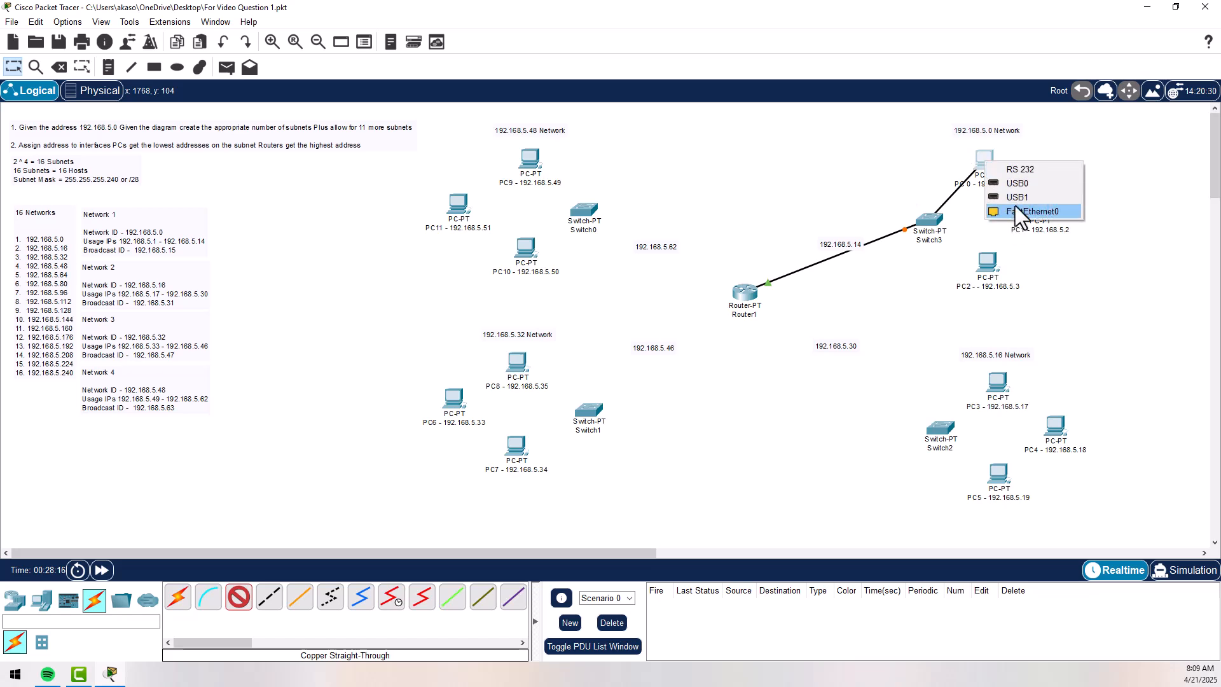
click(1014, 209)
- Connect Switch3 to FastEthernet0 on PC1 (192.168.5.2) with a copper straight-through cable
click(239, 598)
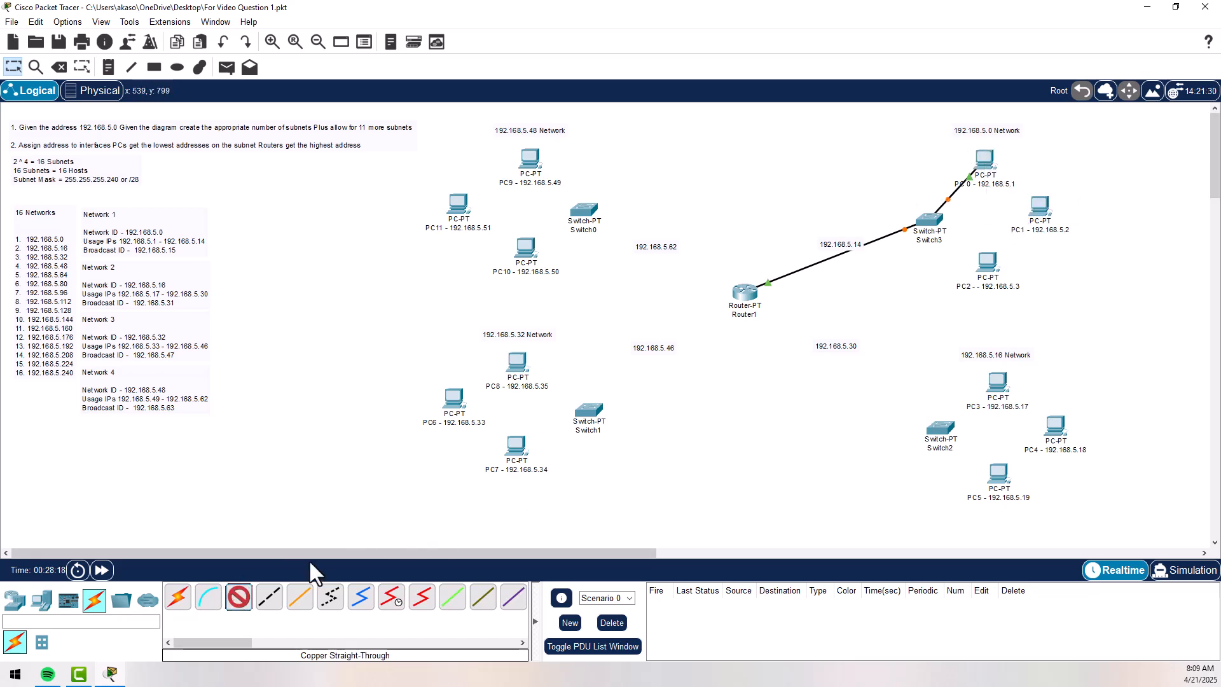
click(930, 222)
click(983, 262)
click(1044, 210)
click(1082, 263)
- Connect Switch3 to FastEthernet0 on PC2 (192.168.5.3) with a copper straight-through cable
click(239, 598)
click(929, 221)
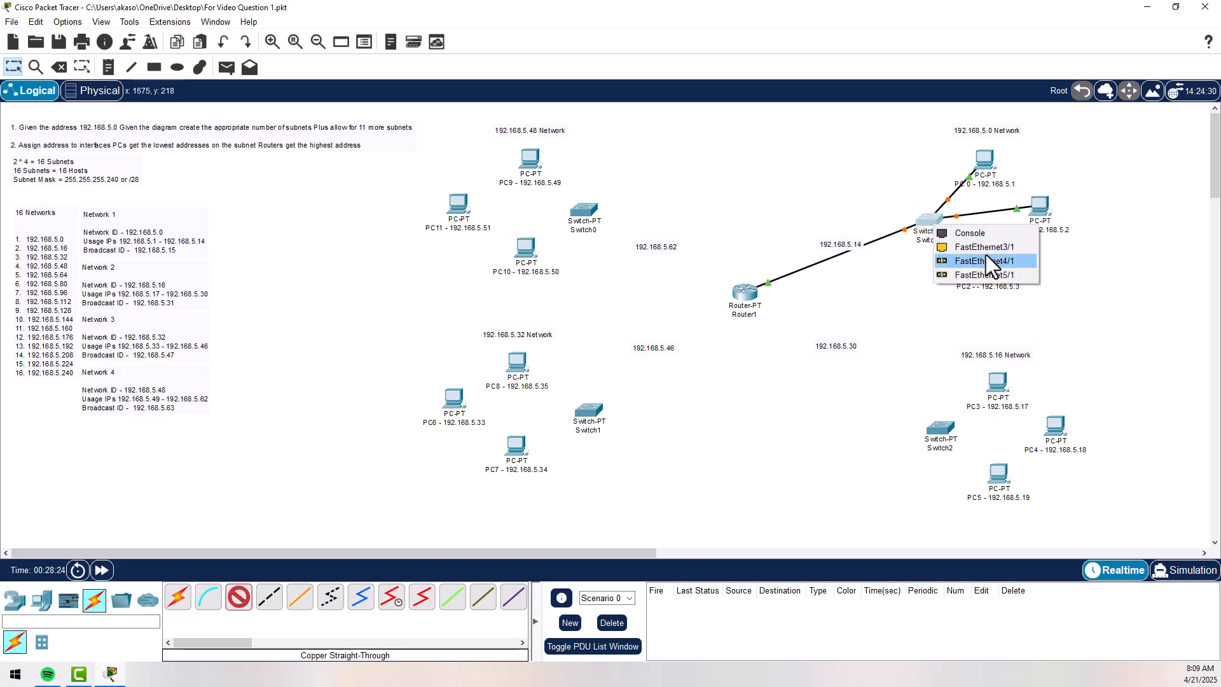
click(988, 262)
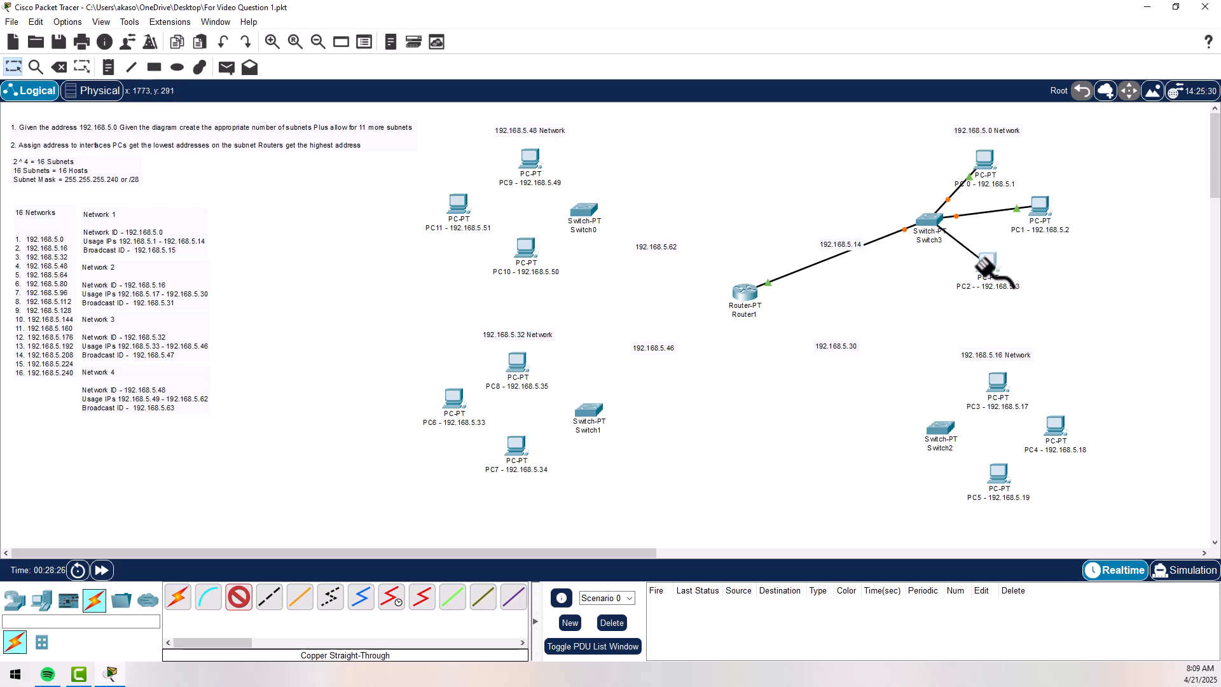
click(989, 265)
click(1022, 316)
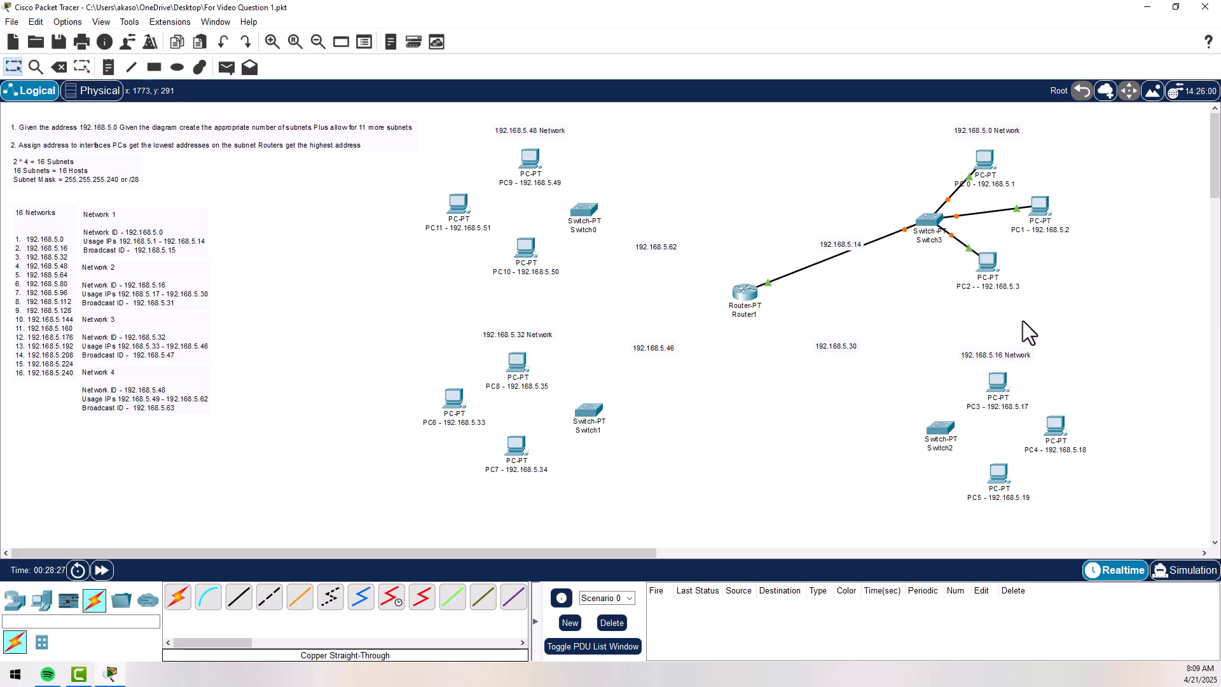
- Connect Router1's FastEthernet1/0 to Switch2's FastEthernet0/1 with a copper straight-through cable
click(239, 598)
click(744, 294)
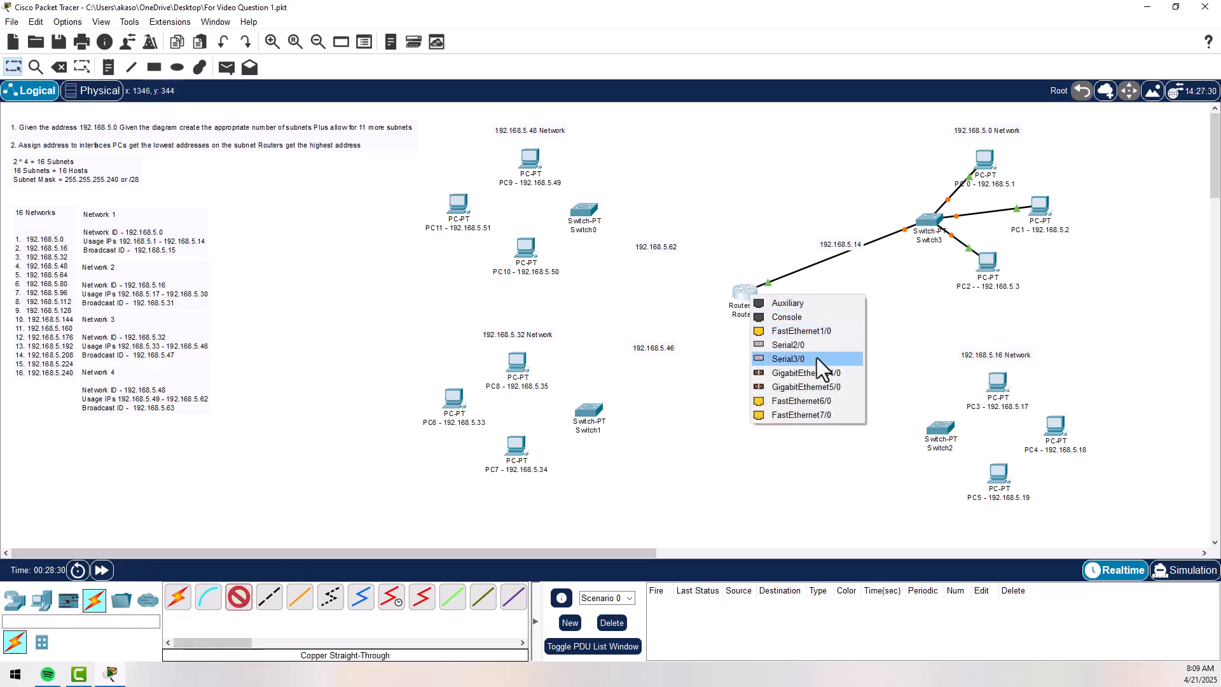
click(819, 330)
click(940, 428)
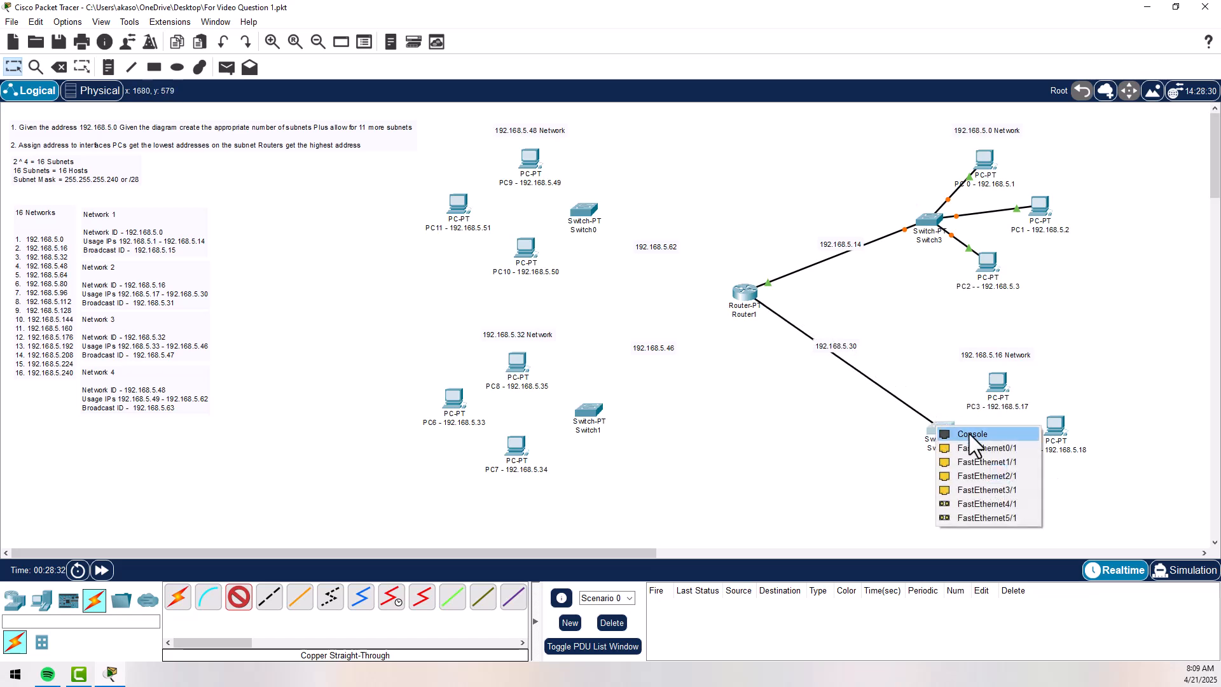
click(975, 447)
- Connect Switch2's FastEthernet1/1 to FastEthernet0 on PC3 (192.168.5.17) with a copper straight-through cable
click(239, 598)
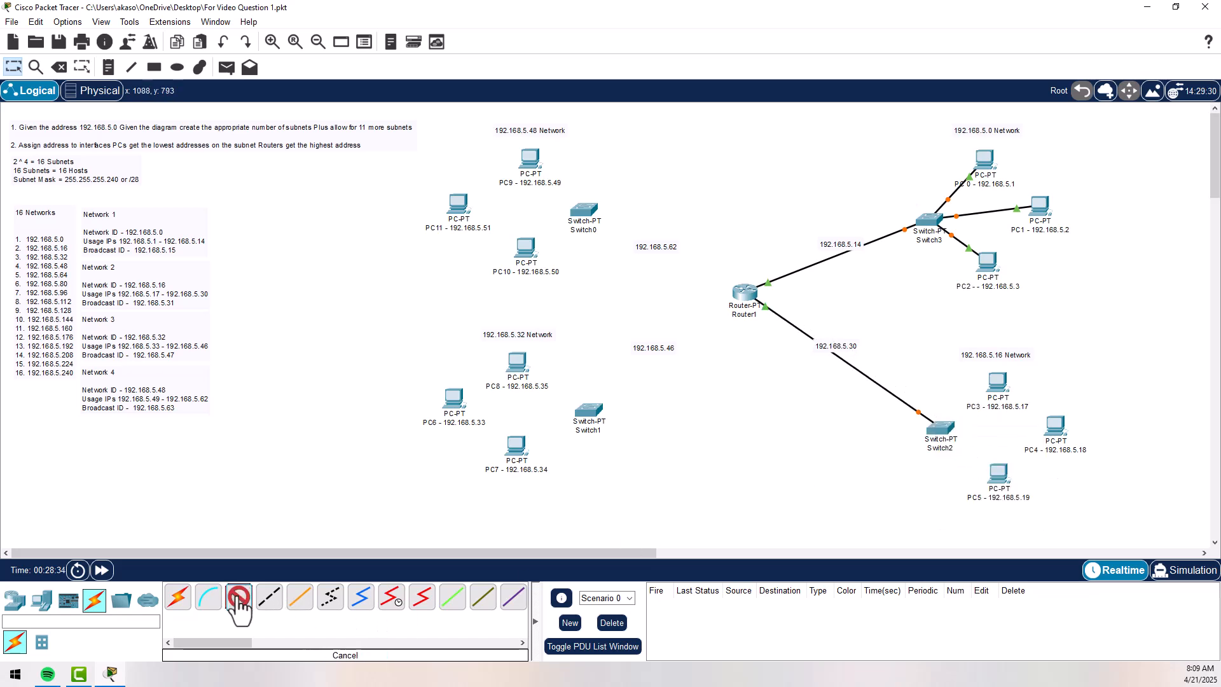
click(944, 430)
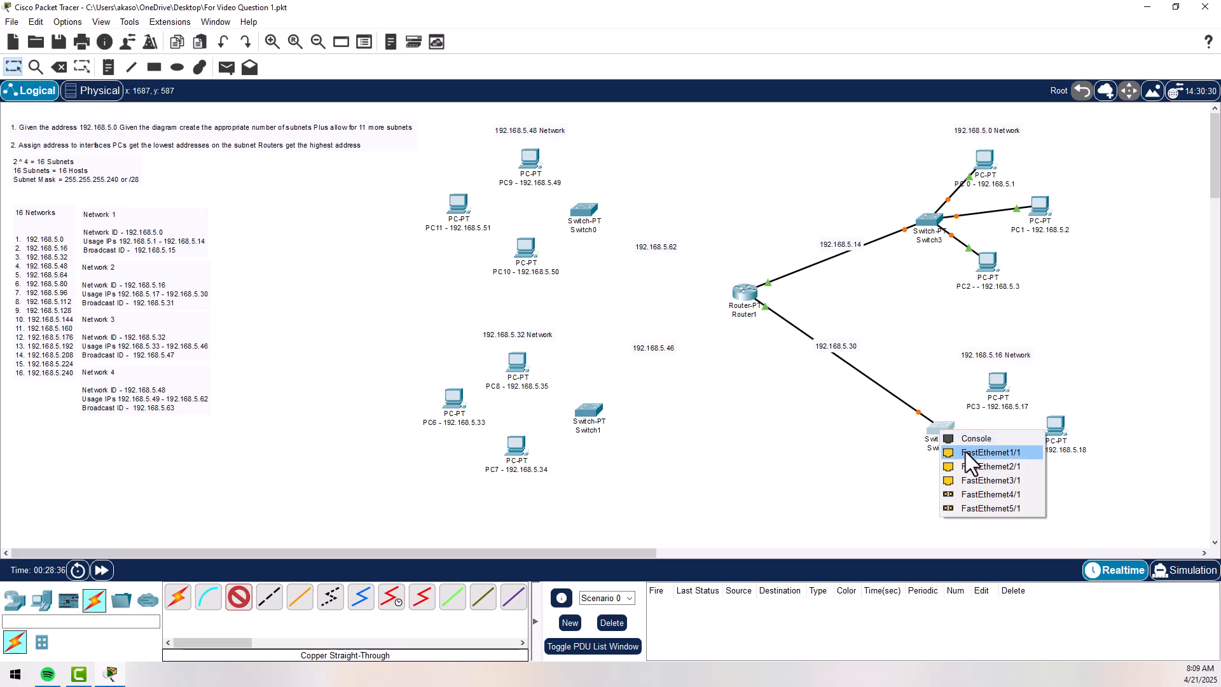
click(965, 451)
click(991, 397)
click(1024, 430)
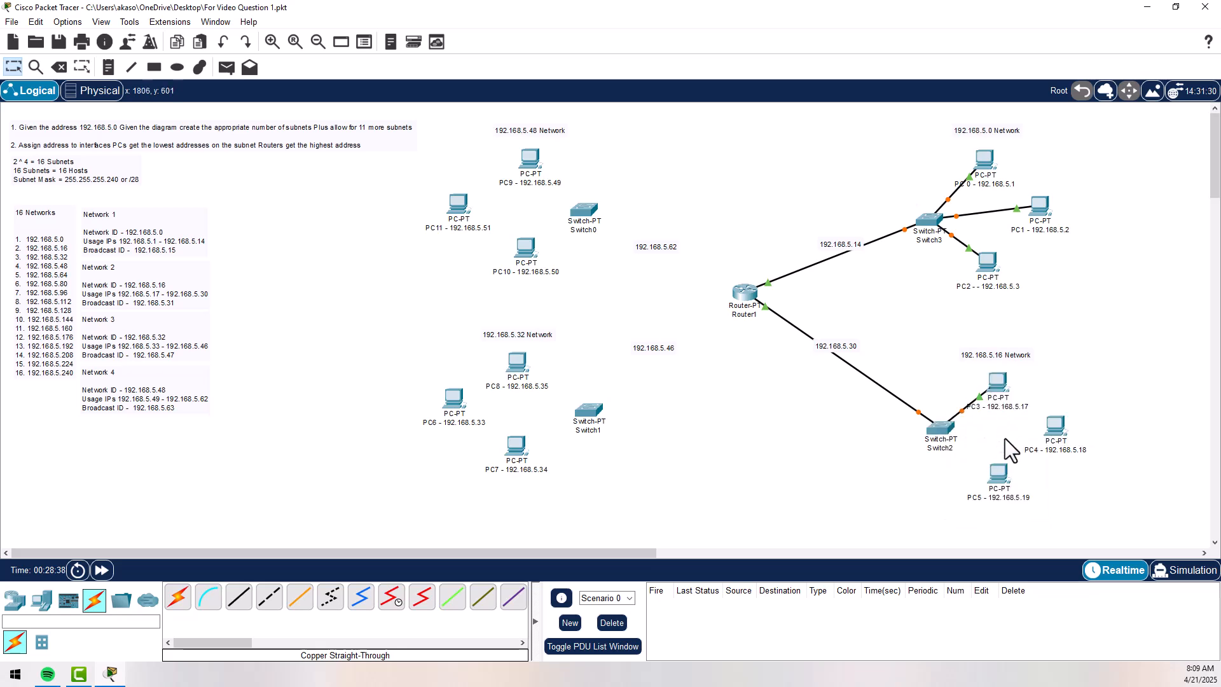
- Connect Switch2 to FastEthernet0 on PC5 (192.168.5.19) with a copper straight-through cable
click(239, 598)
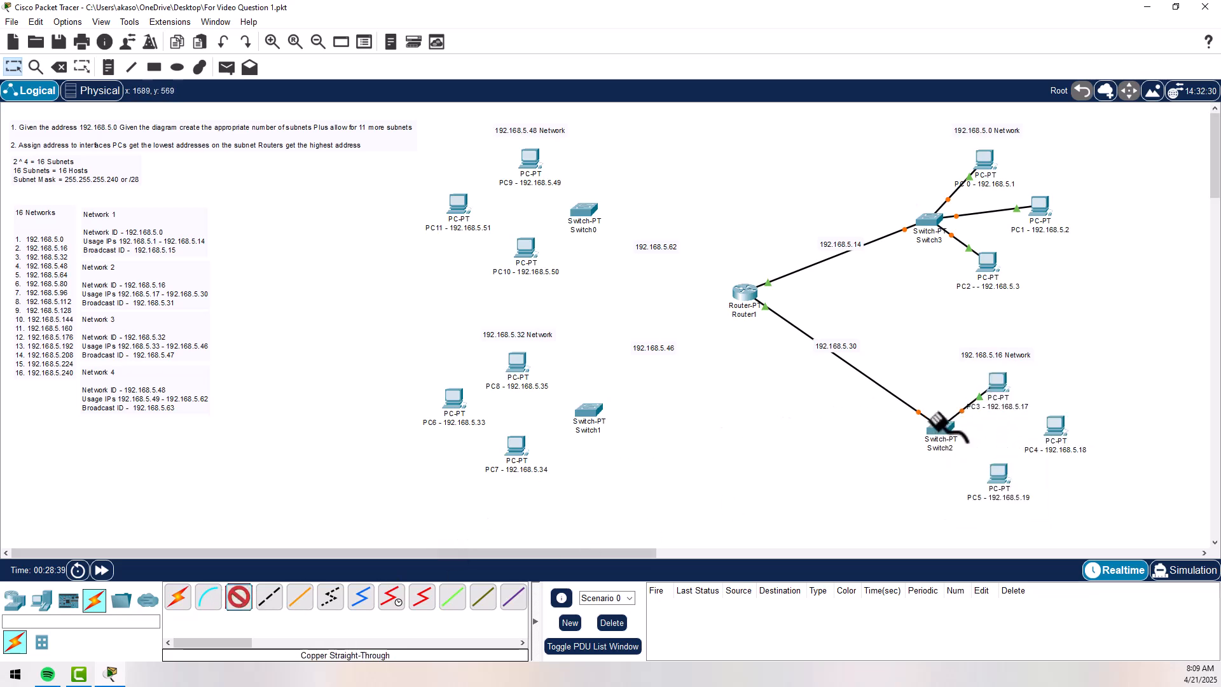
click(939, 432)
click(974, 451)
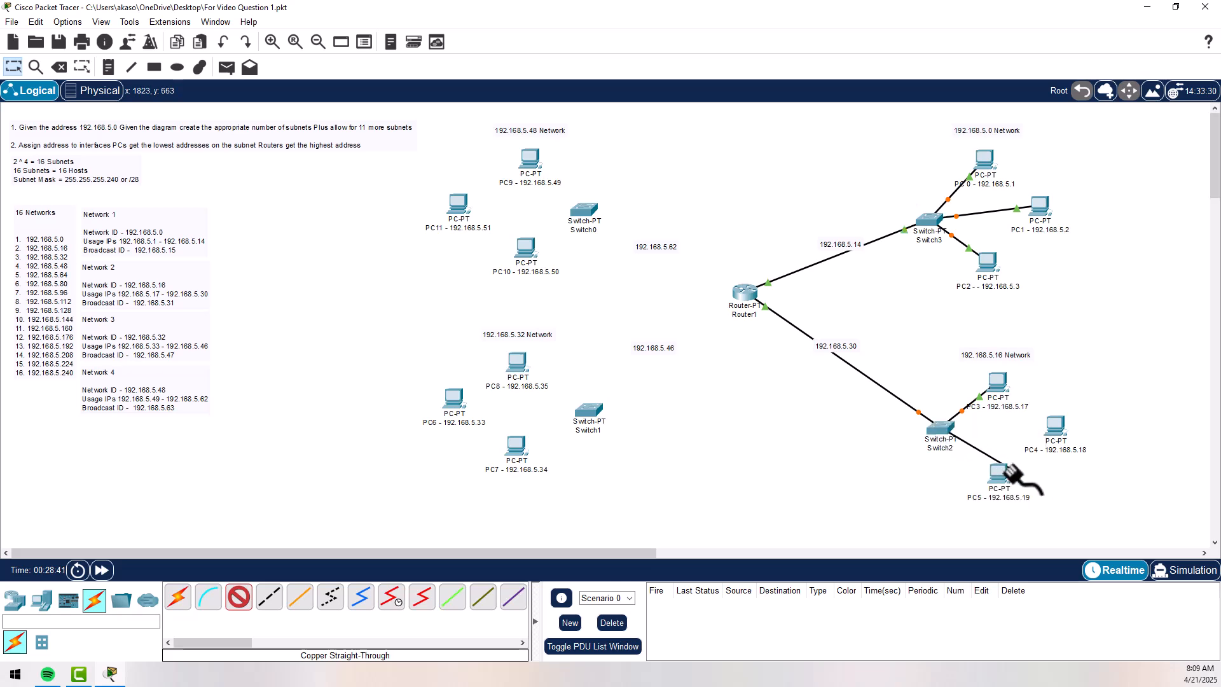
click(999, 477)
click(1027, 522)
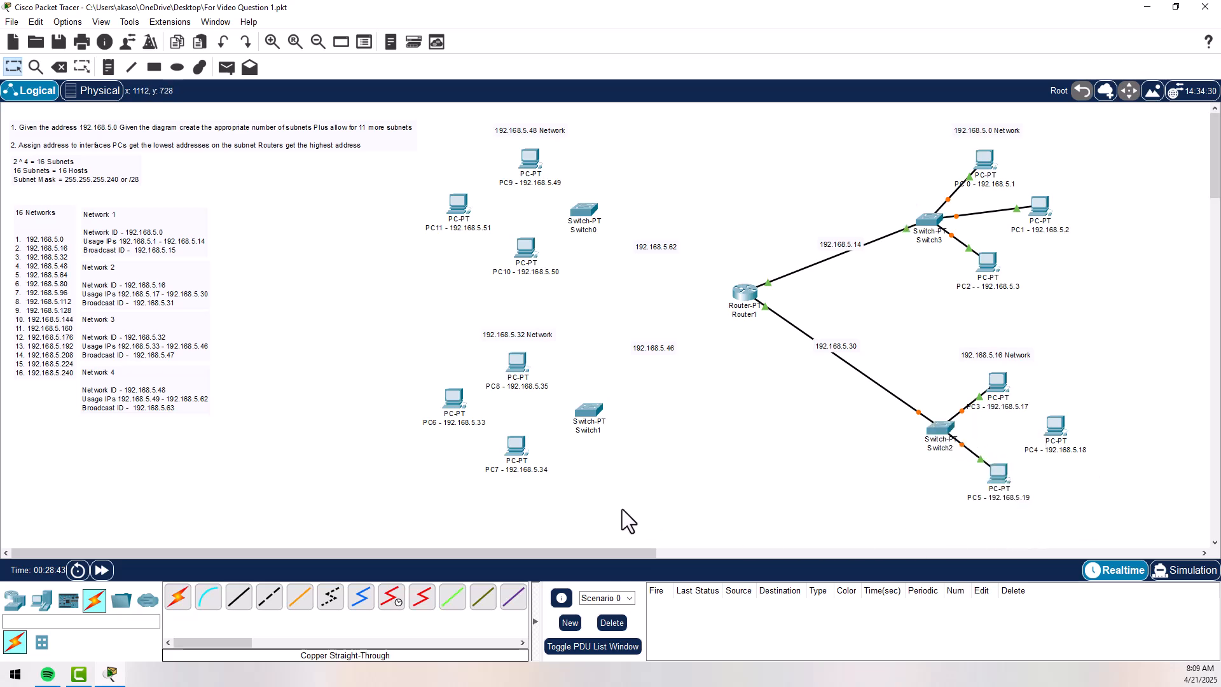
- Connect Switch2 to FastEthernet0 on PC4 (192.168.5.18) with a copper straight-through cable
click(239, 597)
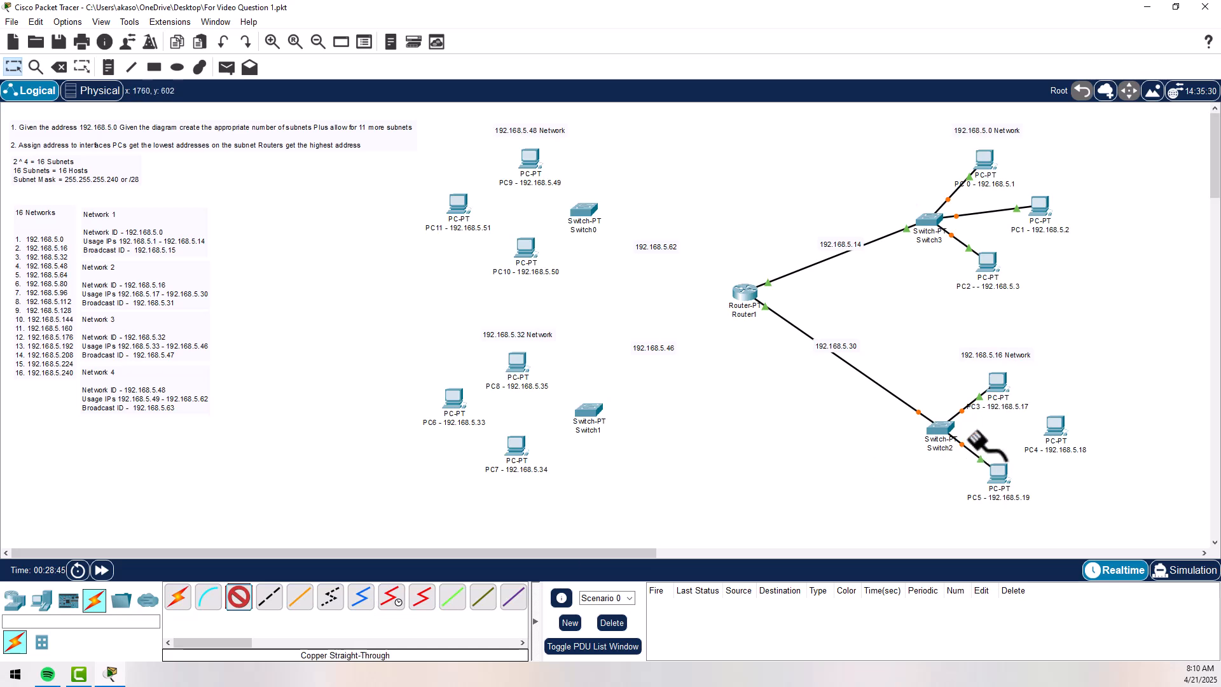
click(944, 431)
click(984, 446)
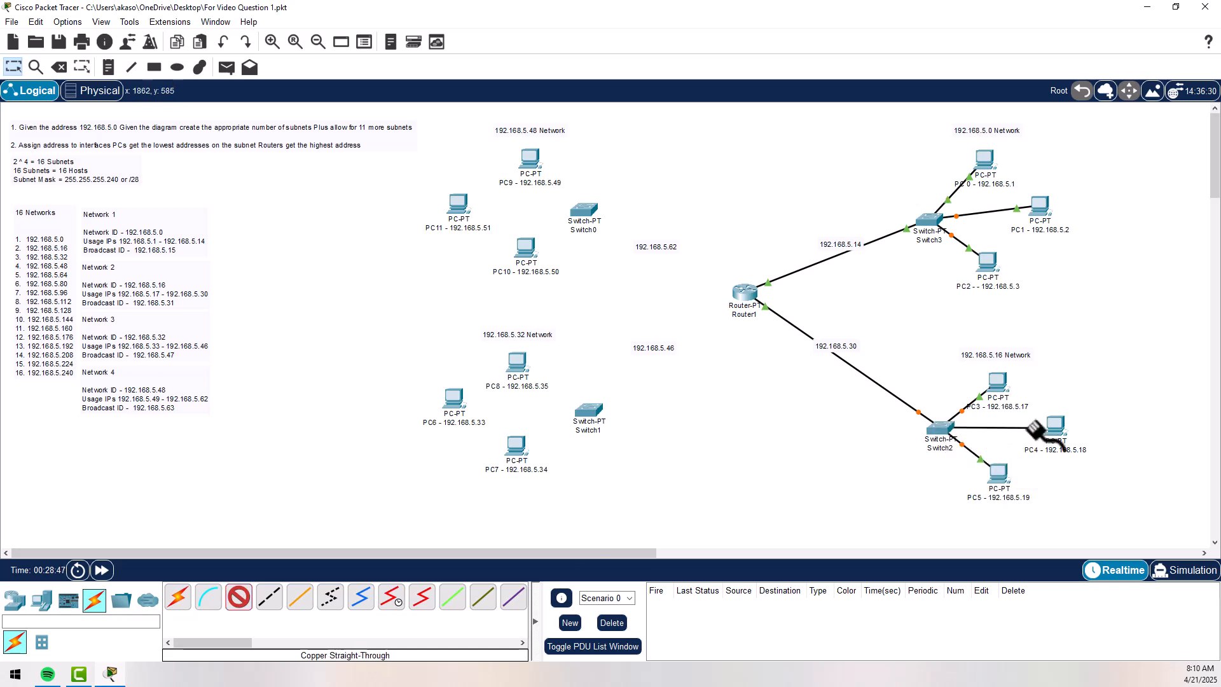
click(1055, 425)
click(1071, 474)
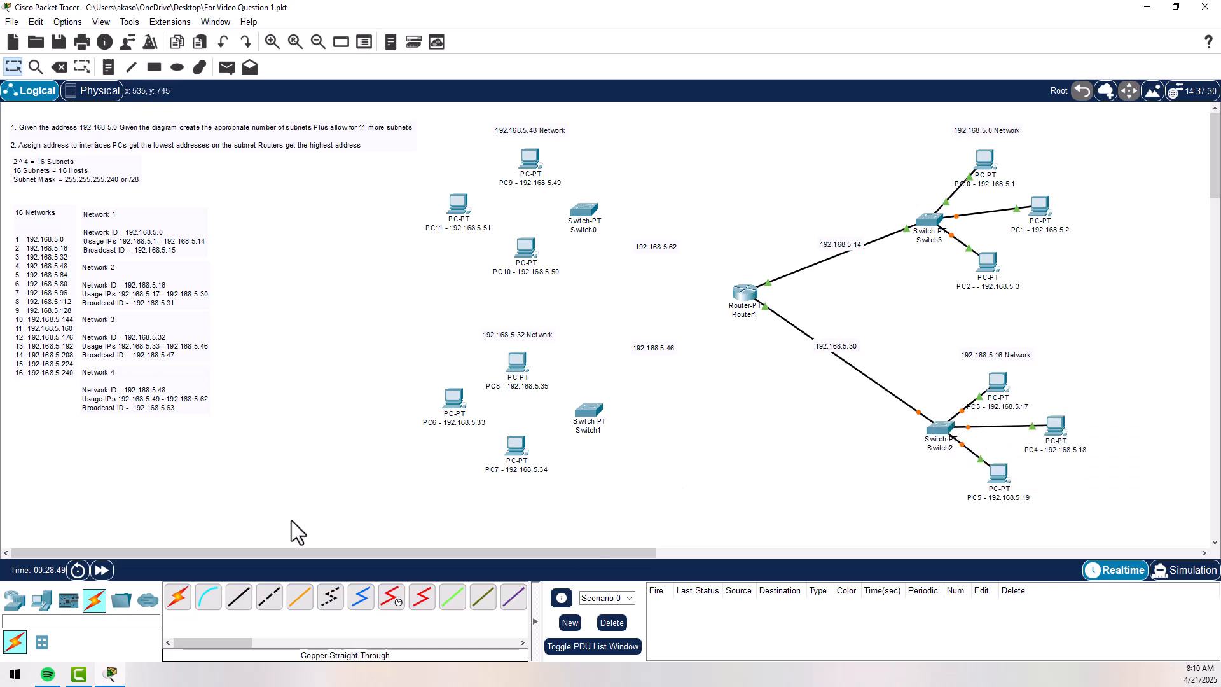
- Connect Router1's FastEthernet6/0 to a FastEthernet port on Switch1 with a copper straight-through cable
click(239, 597)
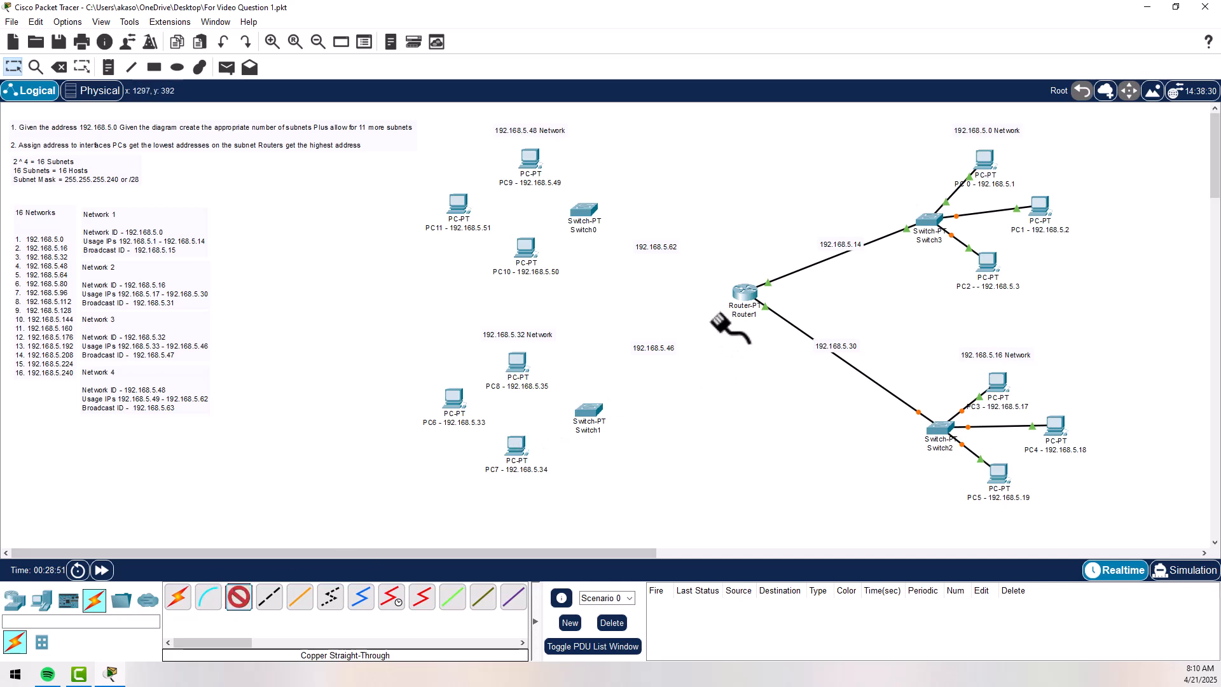
click(748, 294)
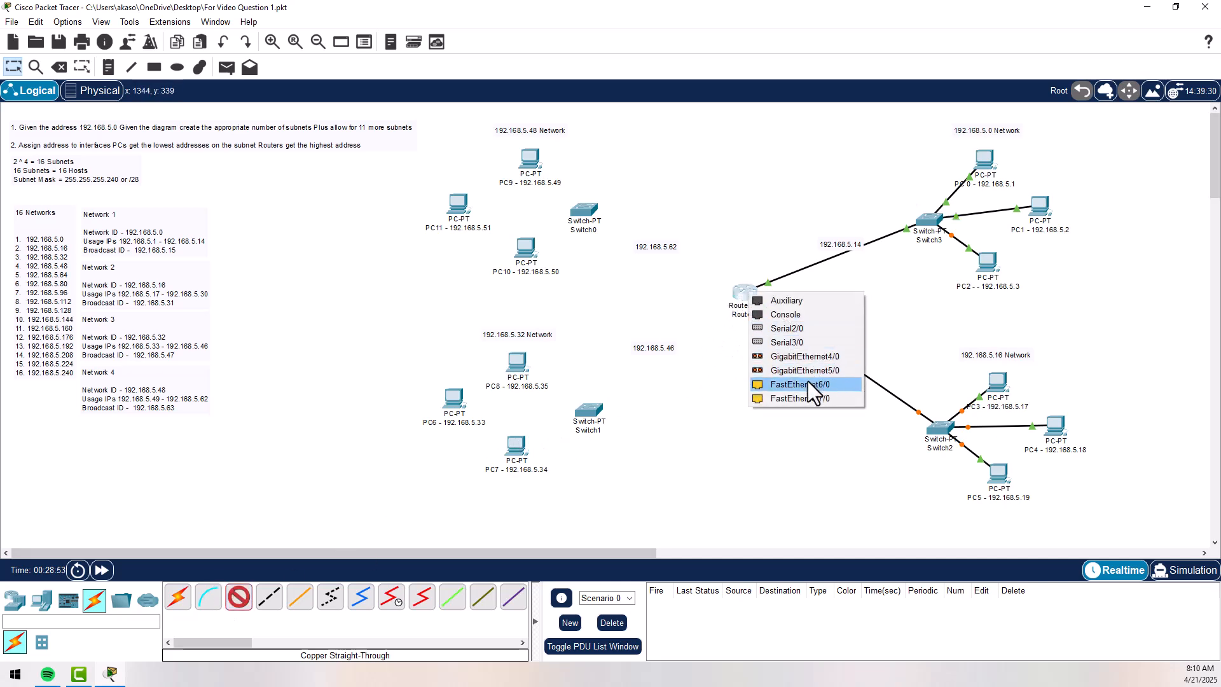
click(808, 381)
click(586, 412)
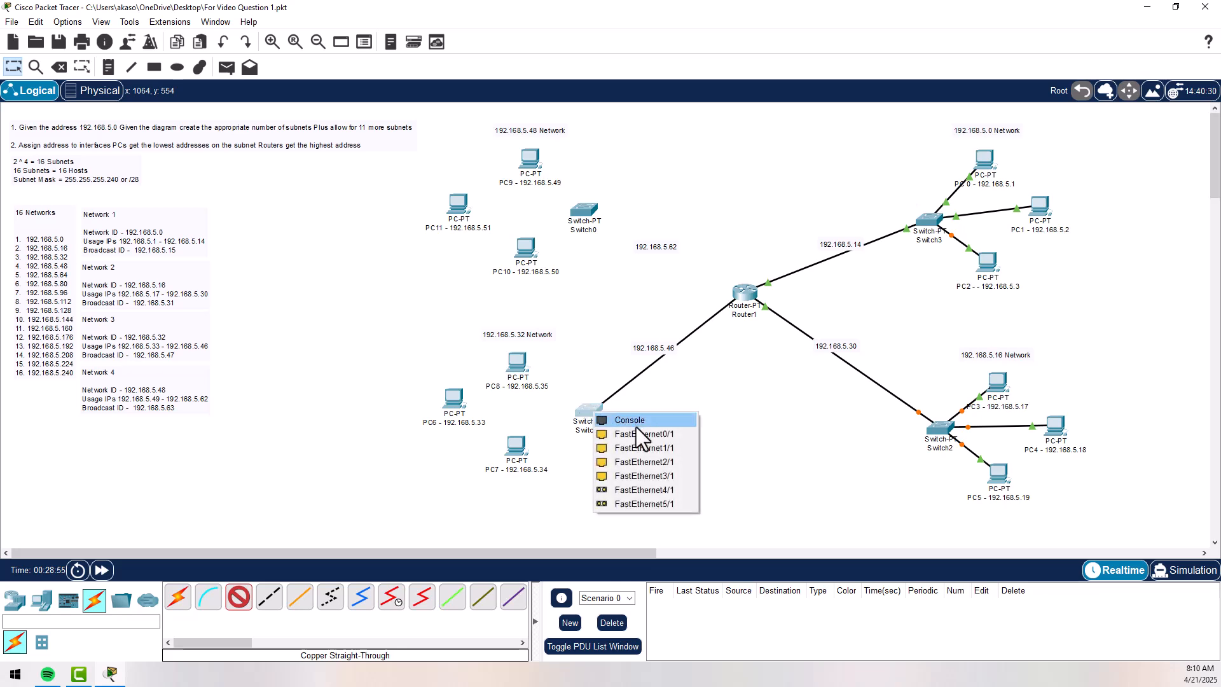
click(611, 450)
- Connect Switch1 to FastEthernet0 on PC7 (192.168.5.34) with a copper straight-through cable
click(239, 597)
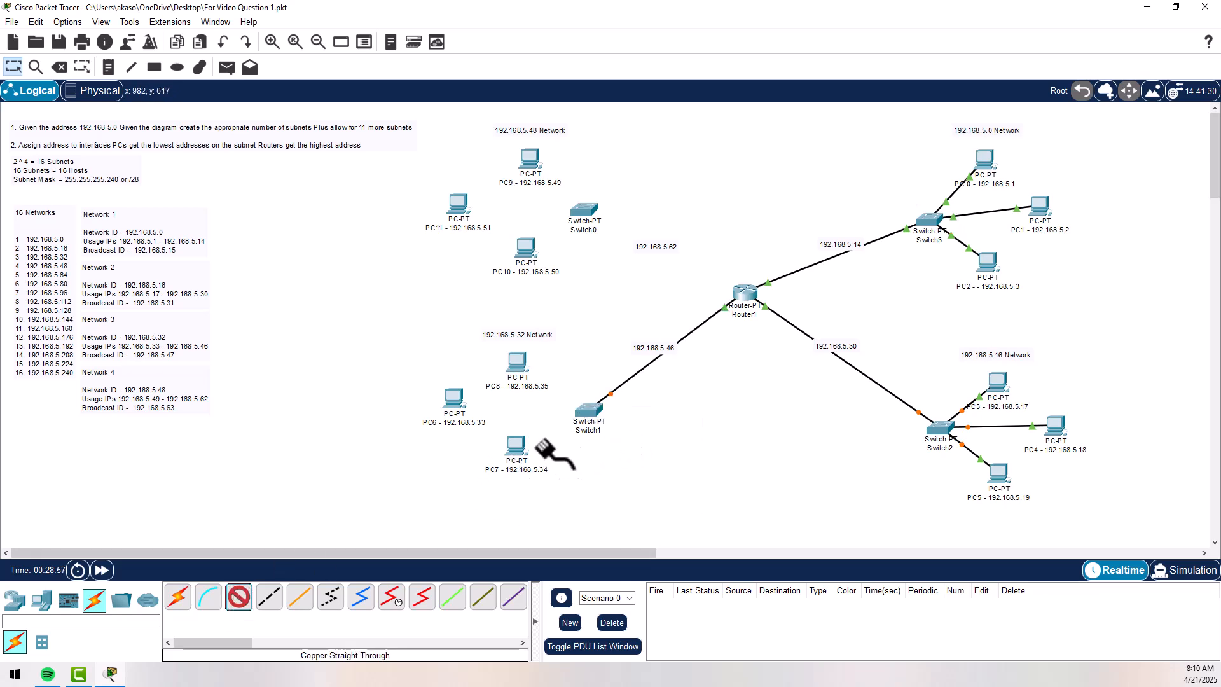
click(587, 411)
click(614, 438)
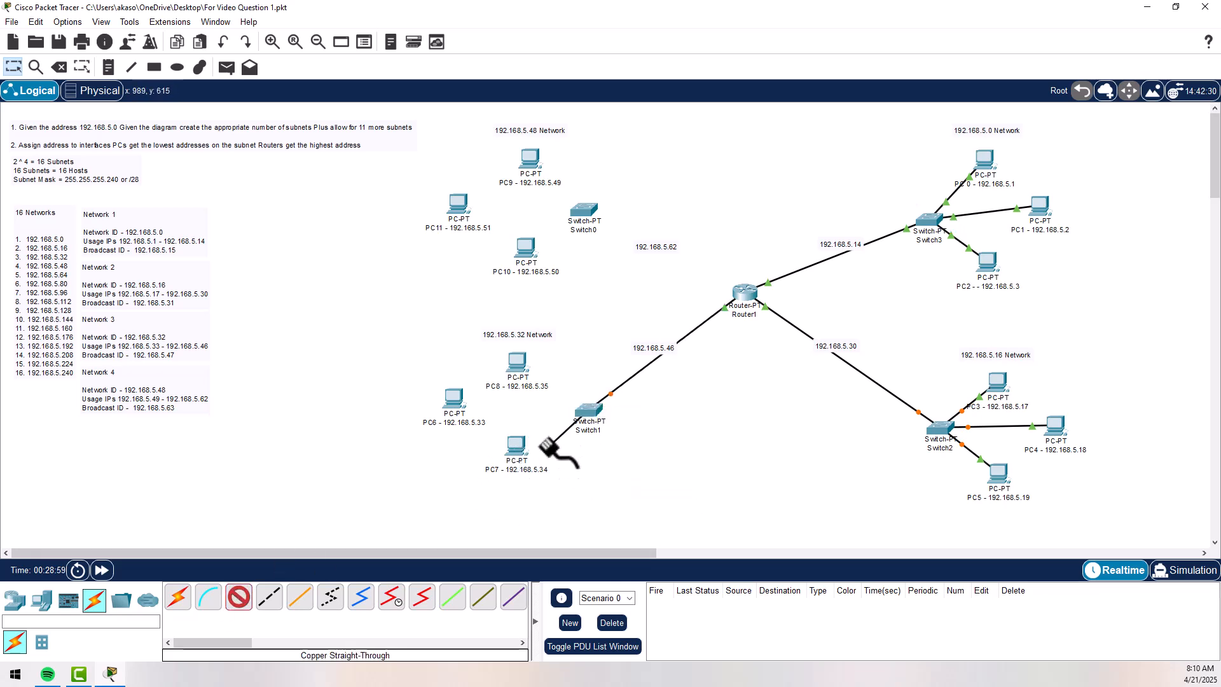
click(517, 449)
click(560, 498)
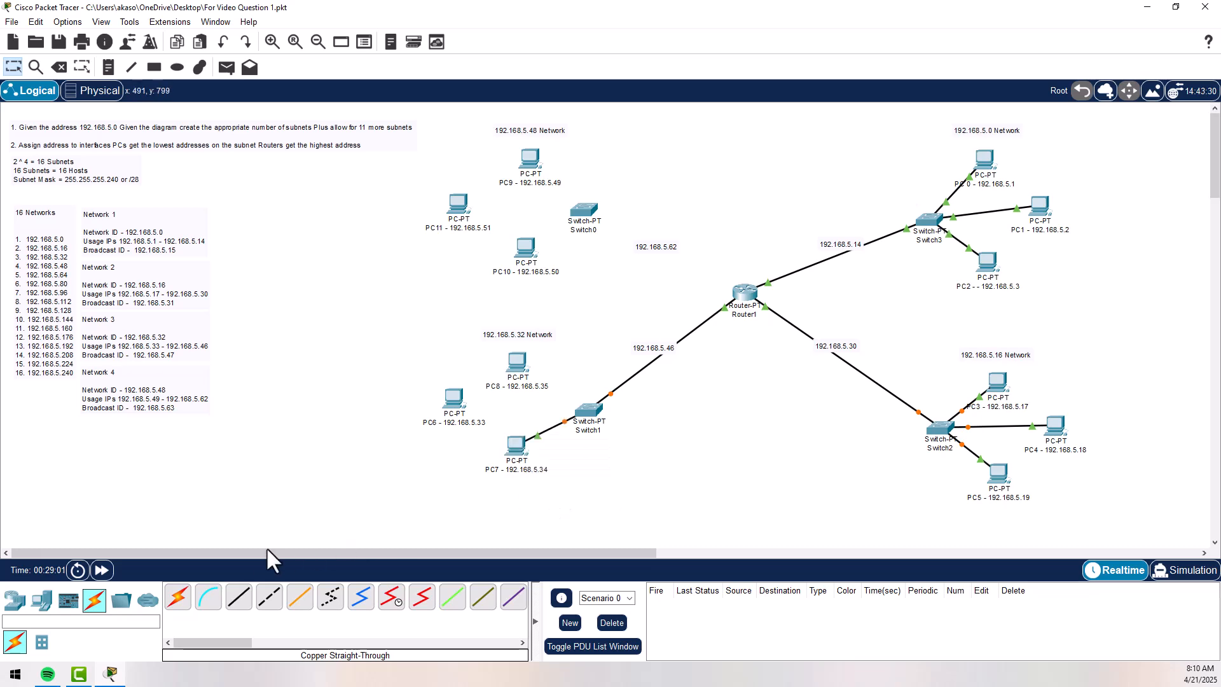
- Connect Switch1 to FastEthernet0 on PC6 (192.168.5.33) with a copper straight-through cable
click(239, 598)
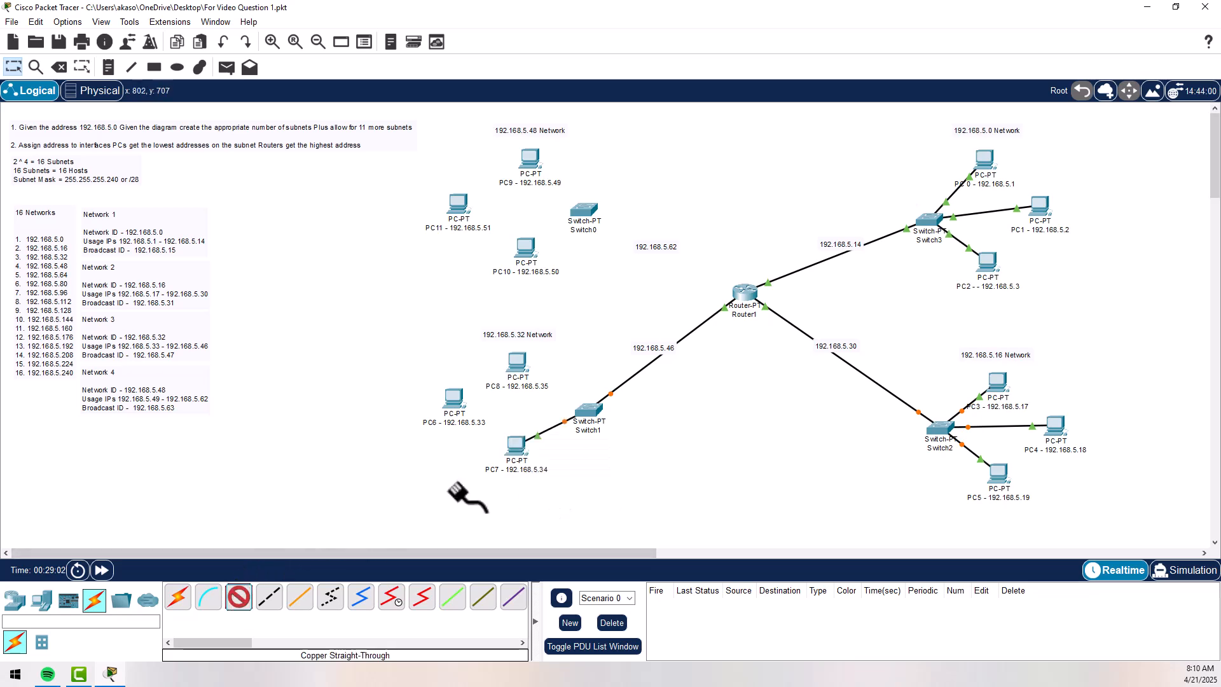
click(586, 412)
click(623, 450)
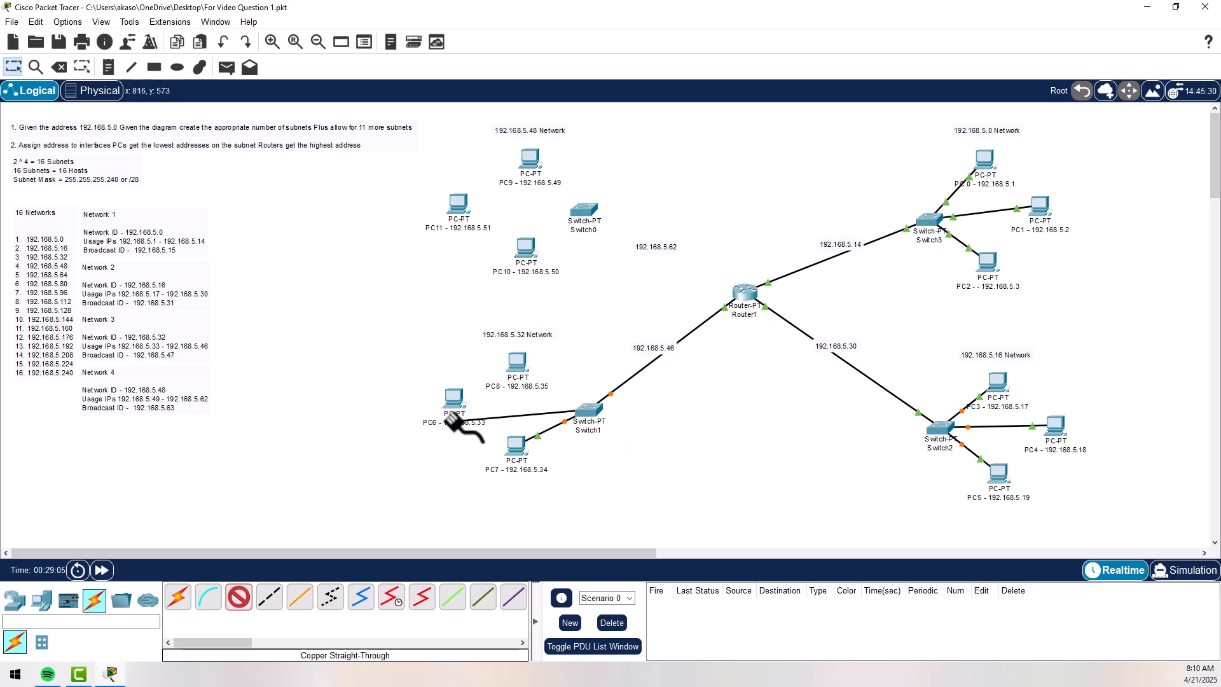
click(453, 406)
click(507, 467)
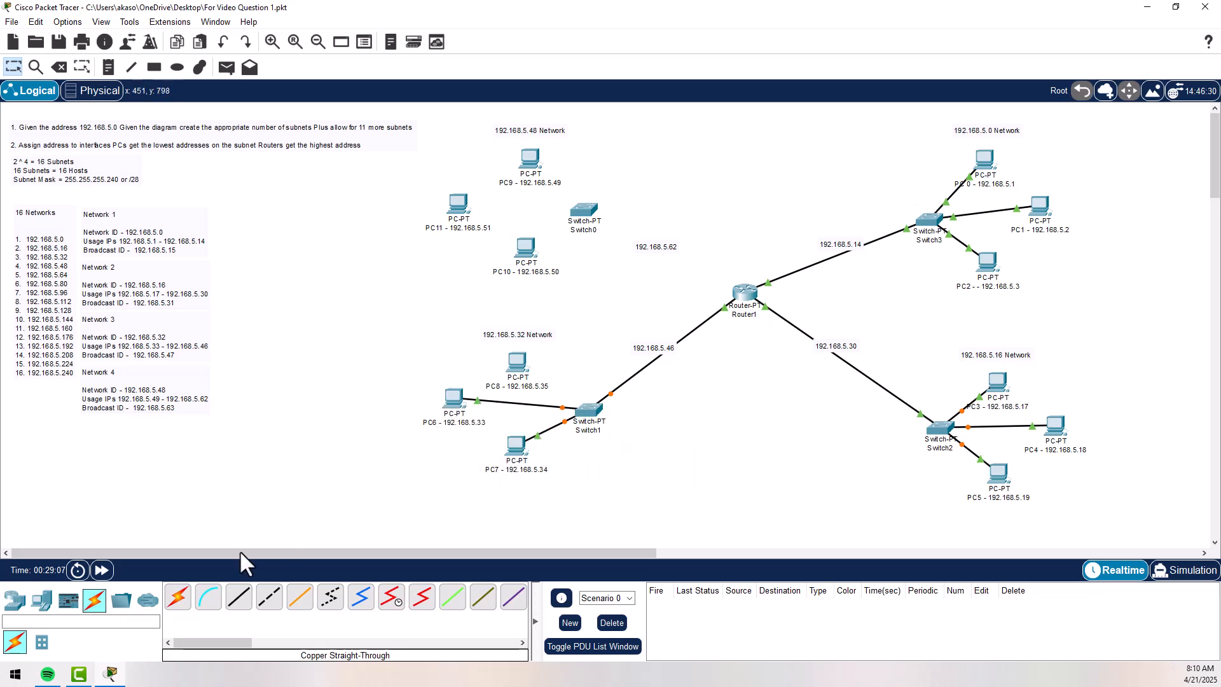
- Connect Switch1's FastEthernet3/1 to FastEthernet0 on PC8 (192.168.5.35) with a copper straight-through cable
click(237, 598)
click(586, 412)
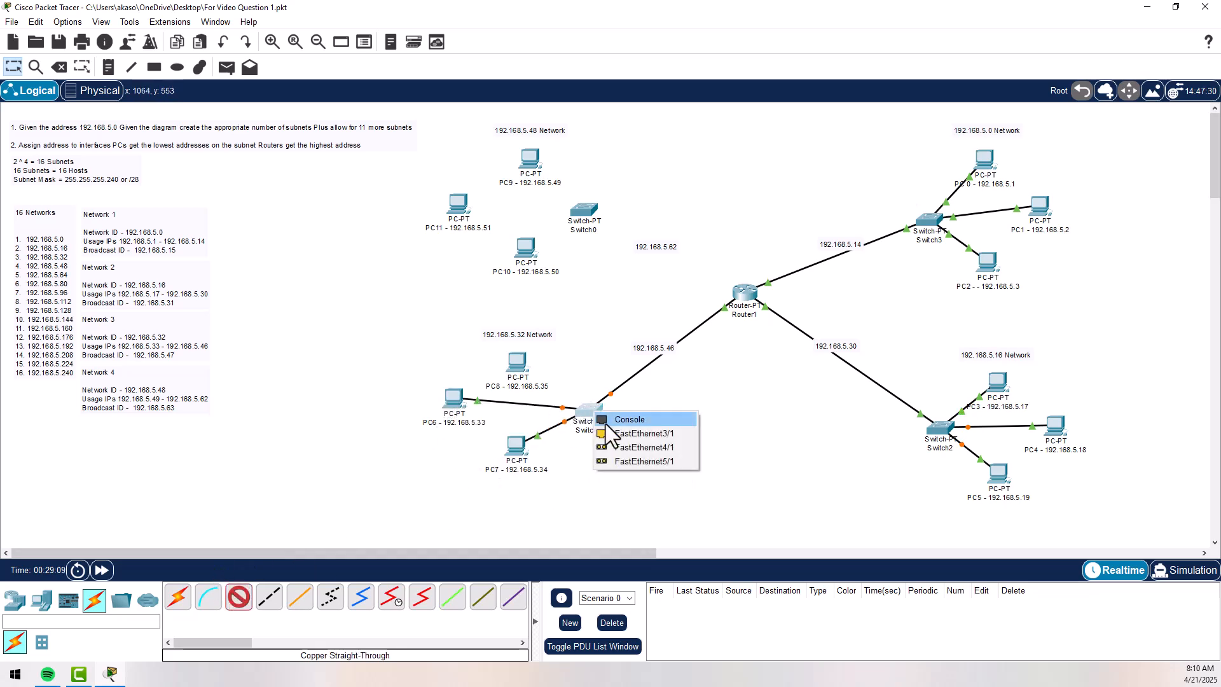
click(643, 434)
click(517, 363)
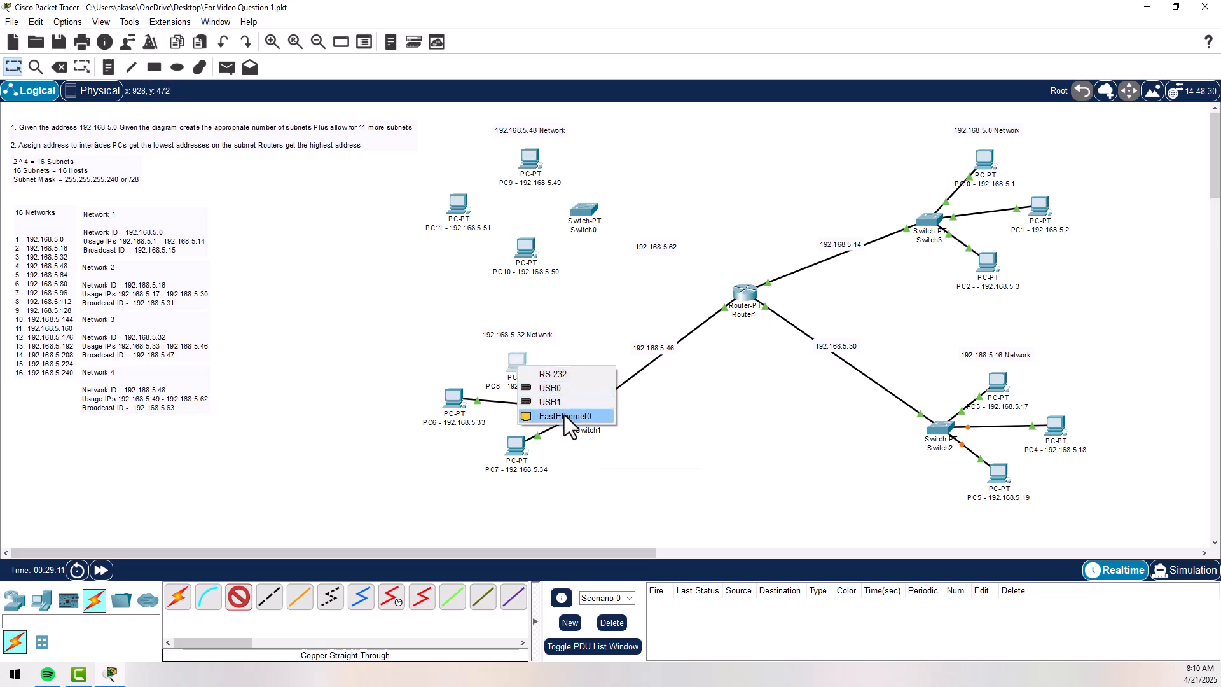
click(560, 417)
- Connect Switch0's FastEthernet0/1 to Router1's FastEthernet7/0 with a copper straight-through cable
click(239, 598)
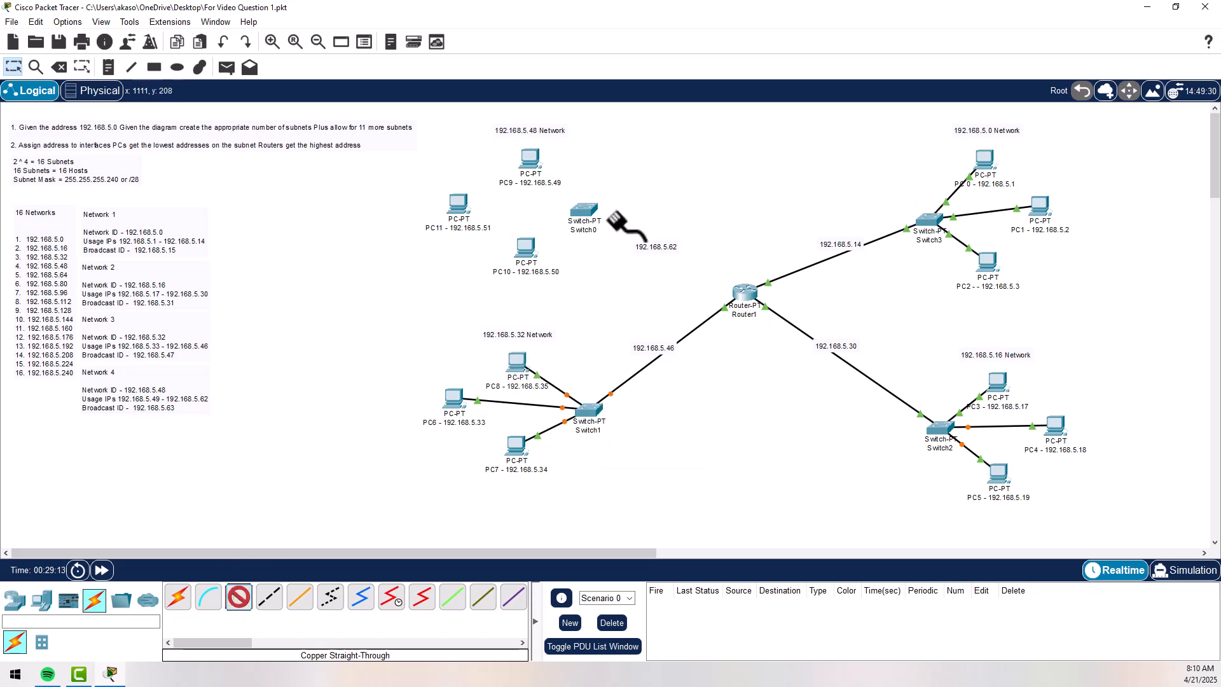
click(583, 215)
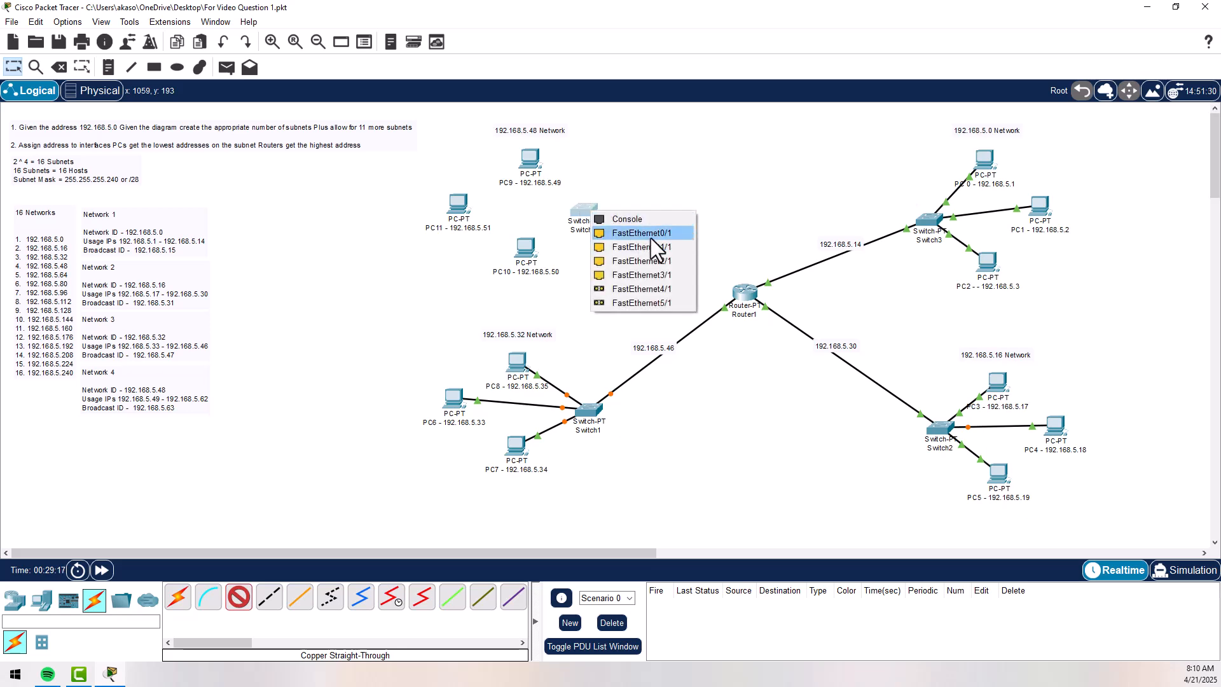
click(651, 235)
click(741, 299)
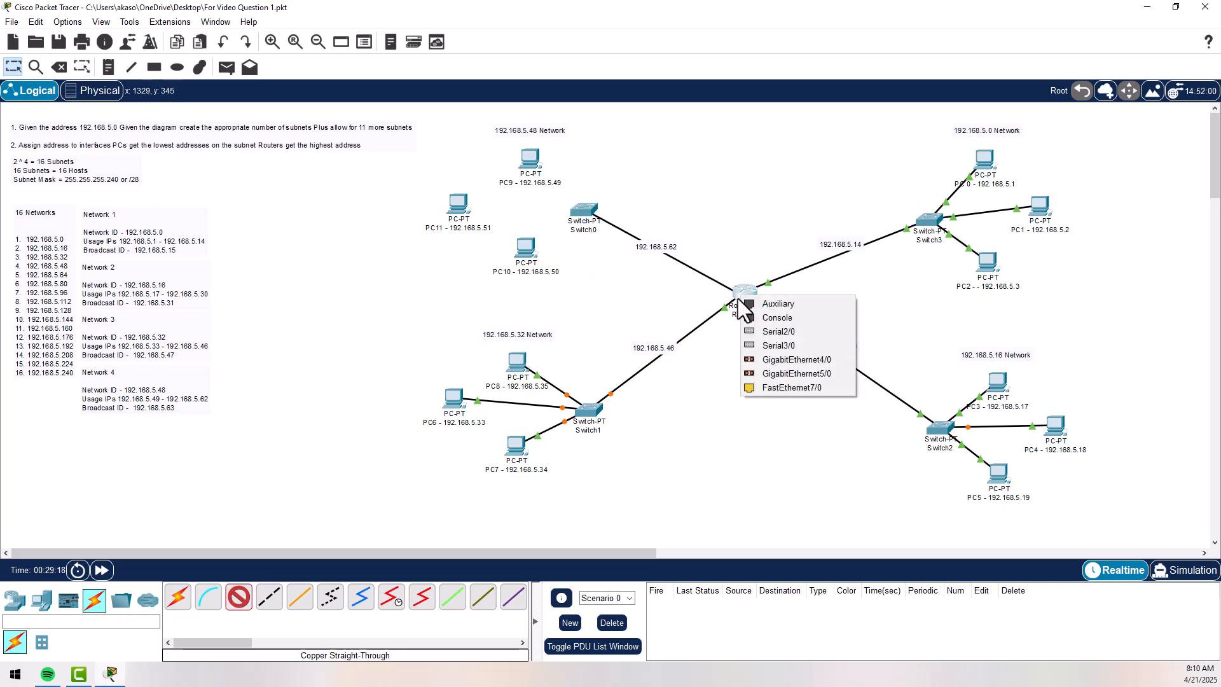
click(771, 388)
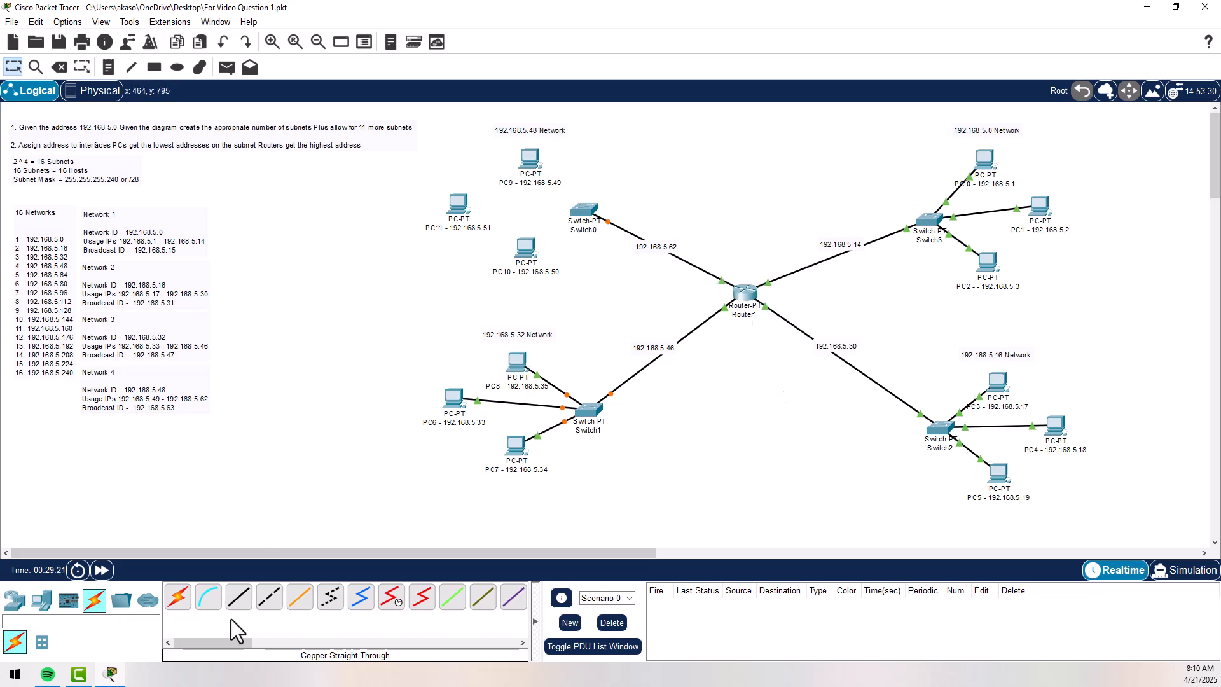
- Connect Switch0's FastEthernet1/1 to FastEthernet0 on PC9 (192.168.5.49) with a copper straight-through cable
click(239, 597)
click(586, 202)
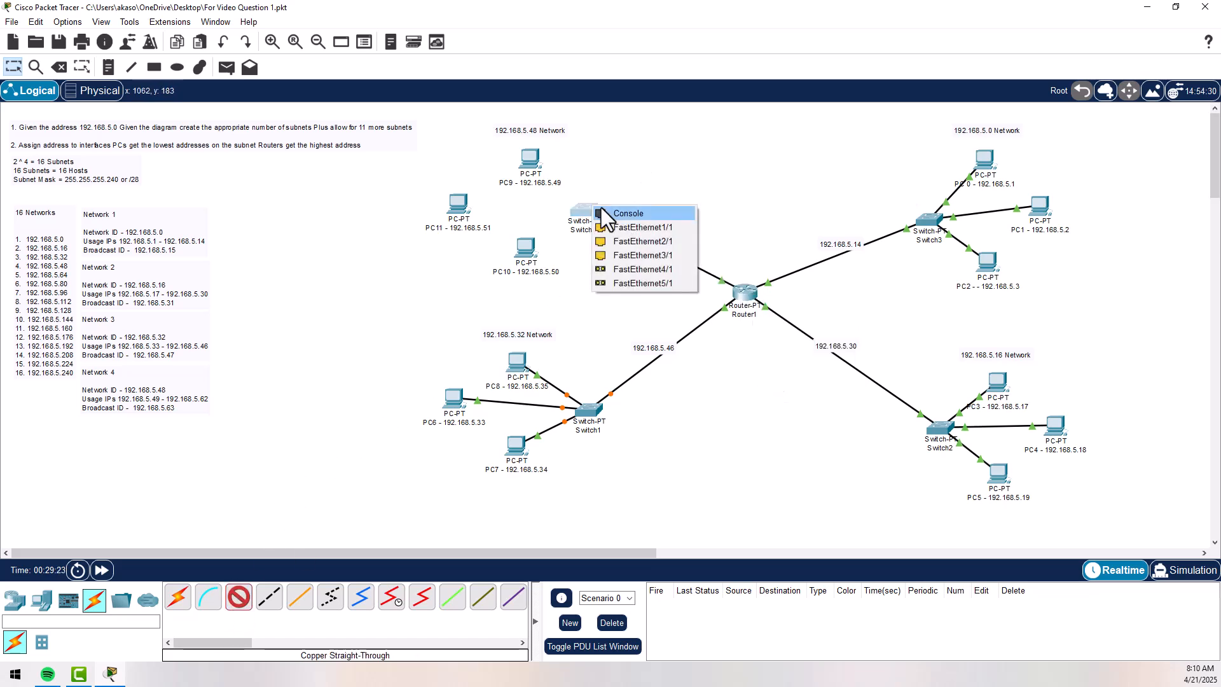
click(649, 227)
click(534, 163)
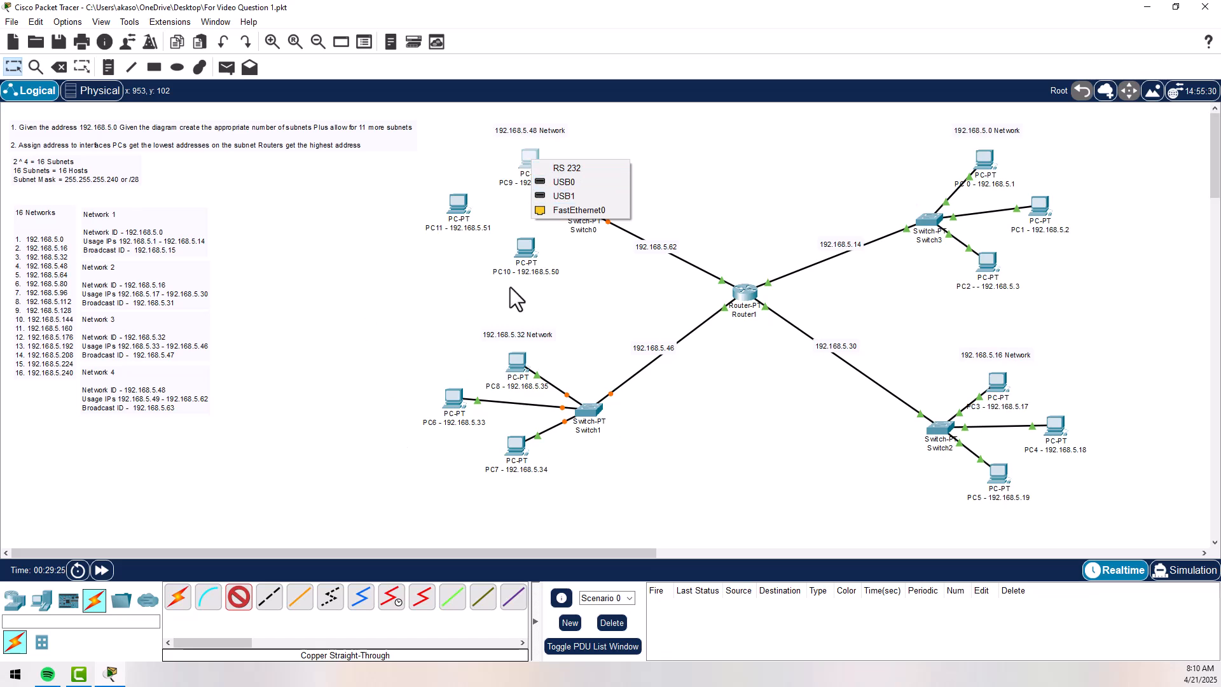
click(576, 210)
- Connect Switch0's FastEthernet2/1 to FastEthernet0 on PC11 (192.168.5.51) with a copper straight-through cable
click(238, 596)
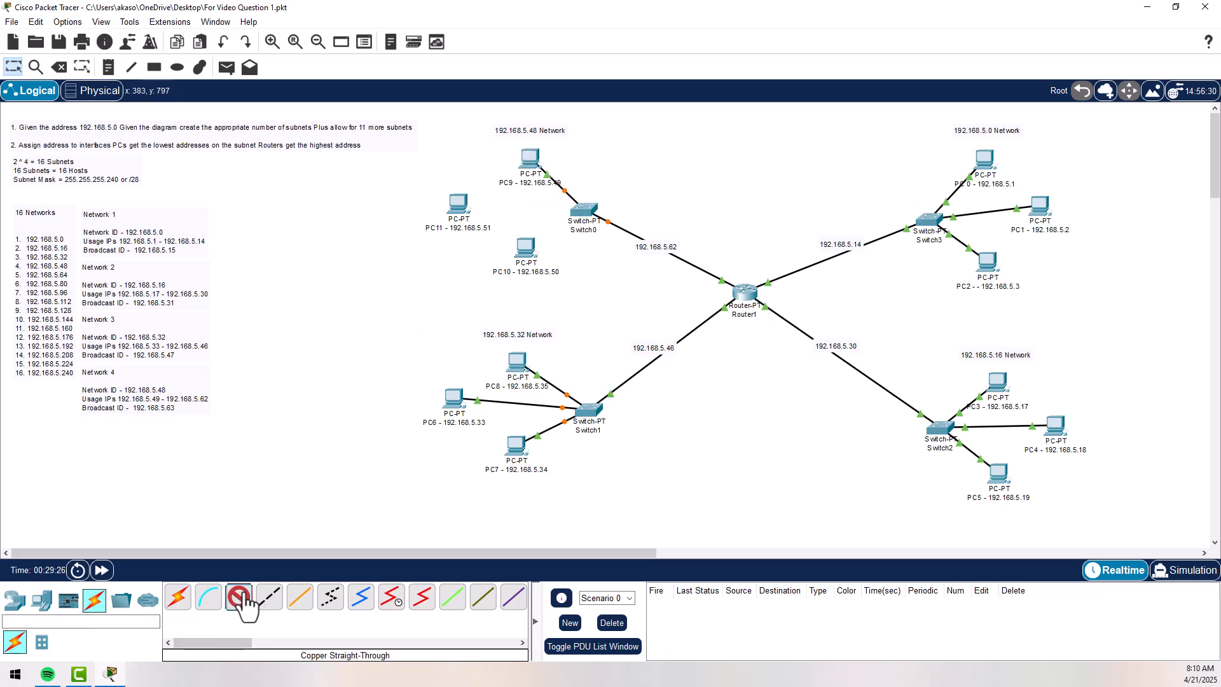
click(588, 215)
click(619, 233)
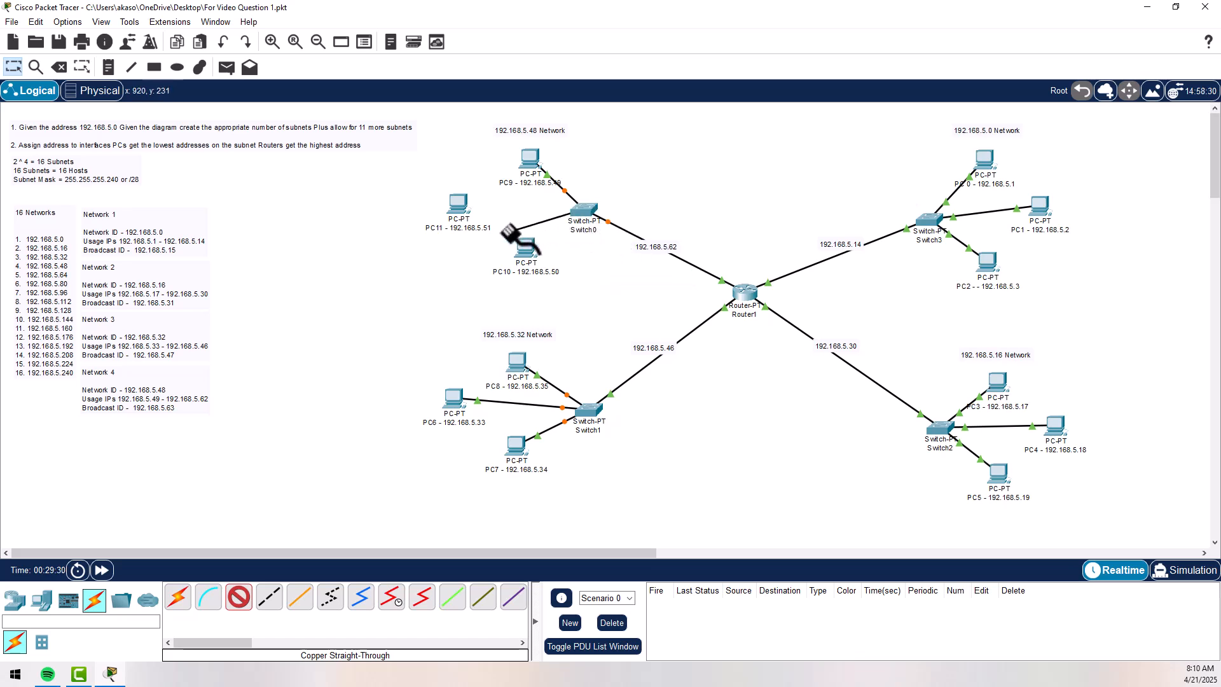
click(461, 207)
click(508, 257)
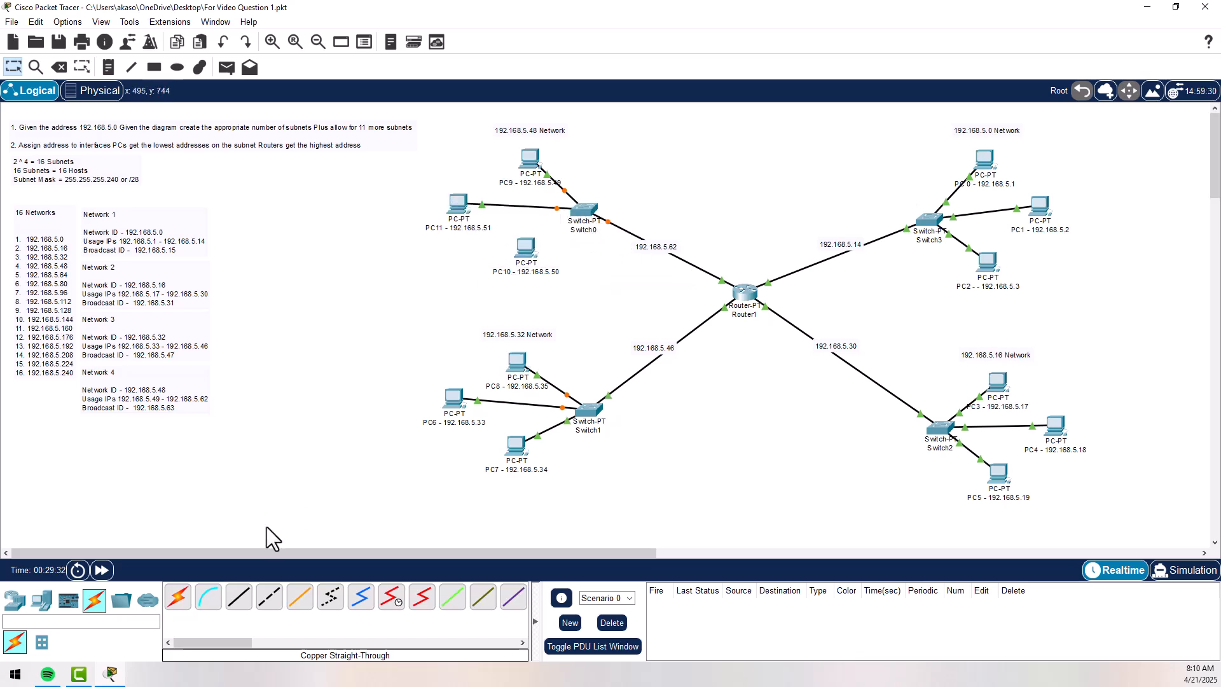
- Connect Switch0's FastEthernet3/1 to FastEthernet0 on PC10 (192.168.5.50) with a copper straight-through cable and fast-forward the simulation time
click(238, 597)
click(582, 211)
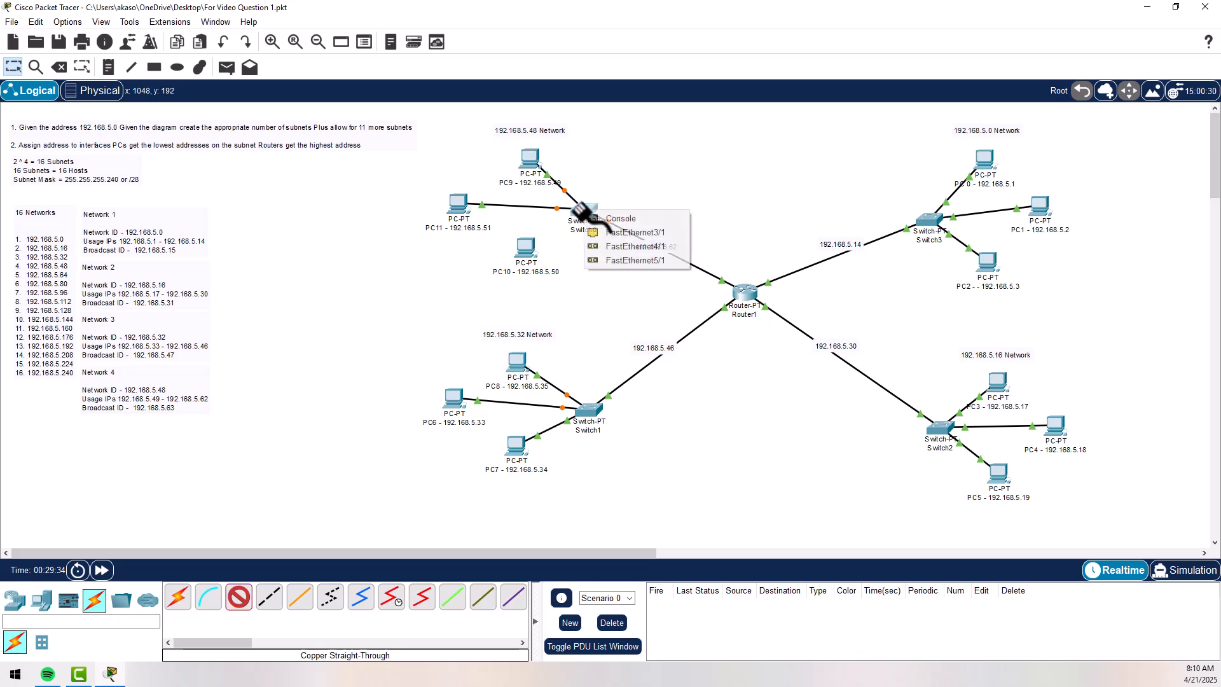
click(630, 237)
click(528, 253)
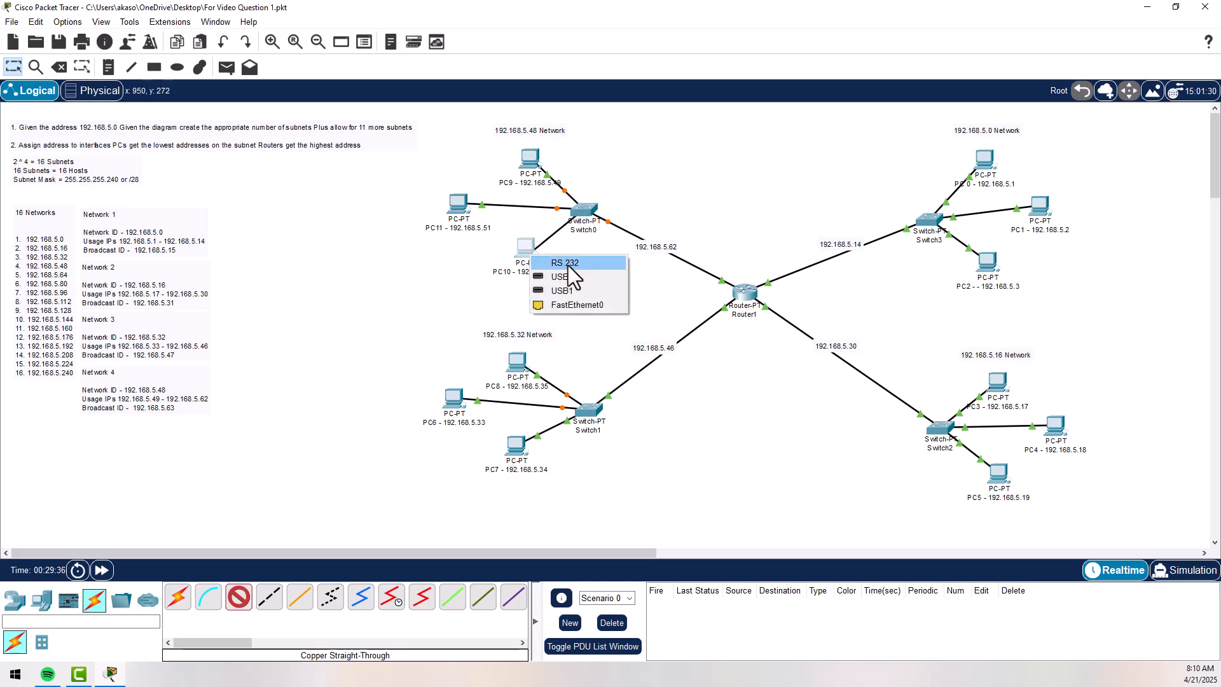
click(563, 304)
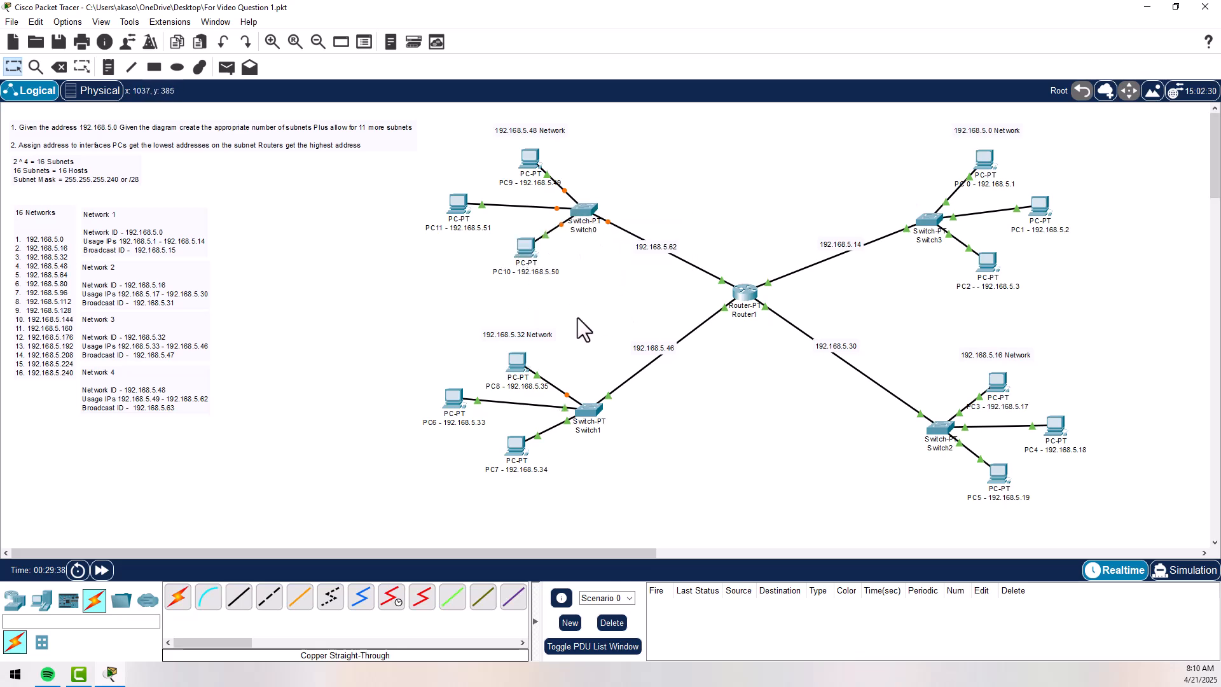
click(100, 571)
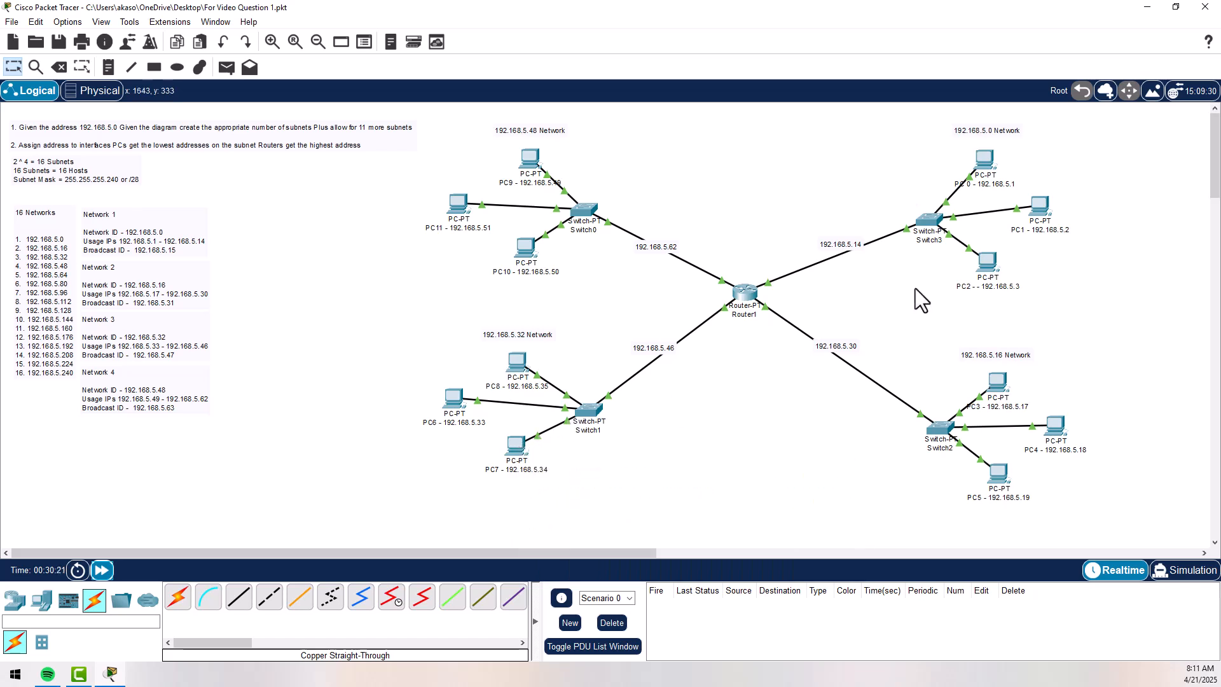
- Open the Command Prompt of PC 0 (192.168.5.1) and move its window clear of the 192.168.5.0 and 192.168.5.16 networks
click(987, 167)
click(728, 204)
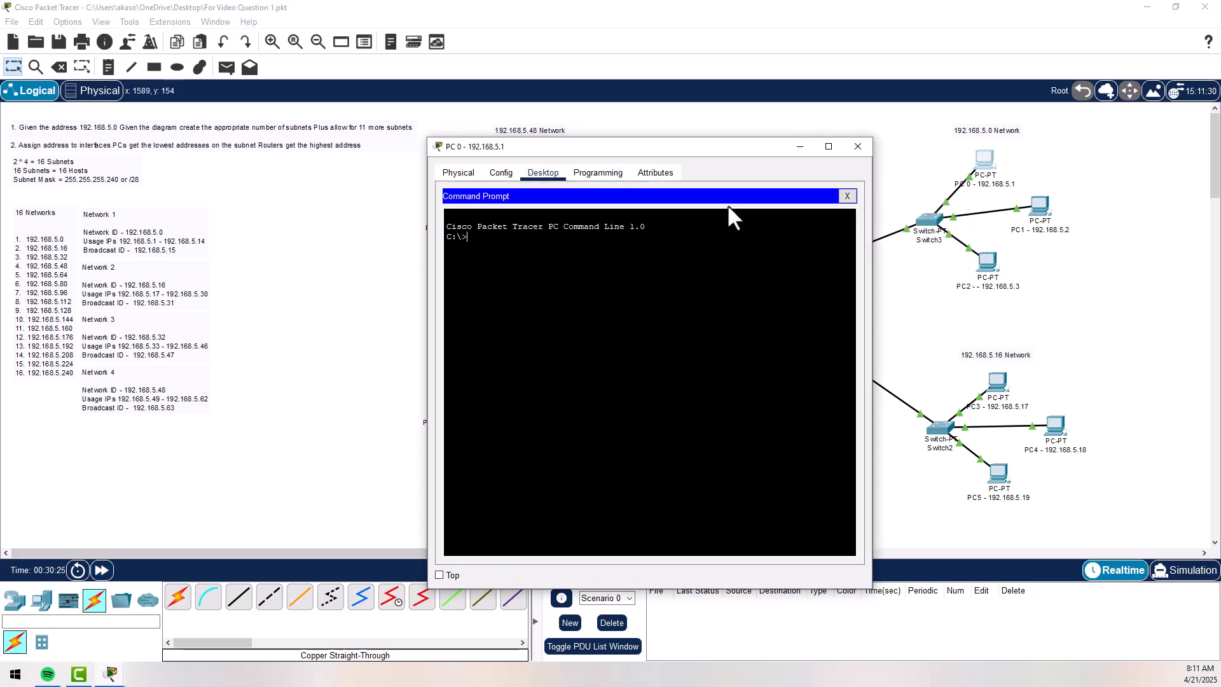
drag(697, 147, 476, 110)
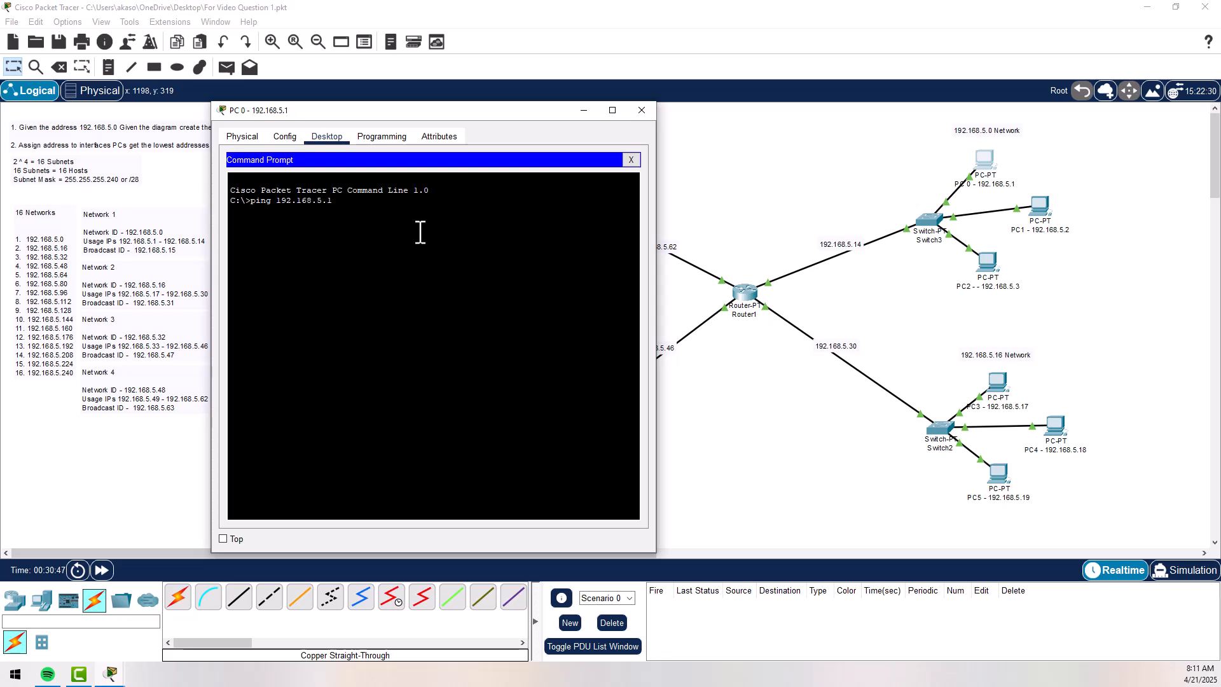
- Ping Router1's interface 192.168.5.14 and PC1 at 192.168.5.2 from PC 0's Command Prompt
key(Return)
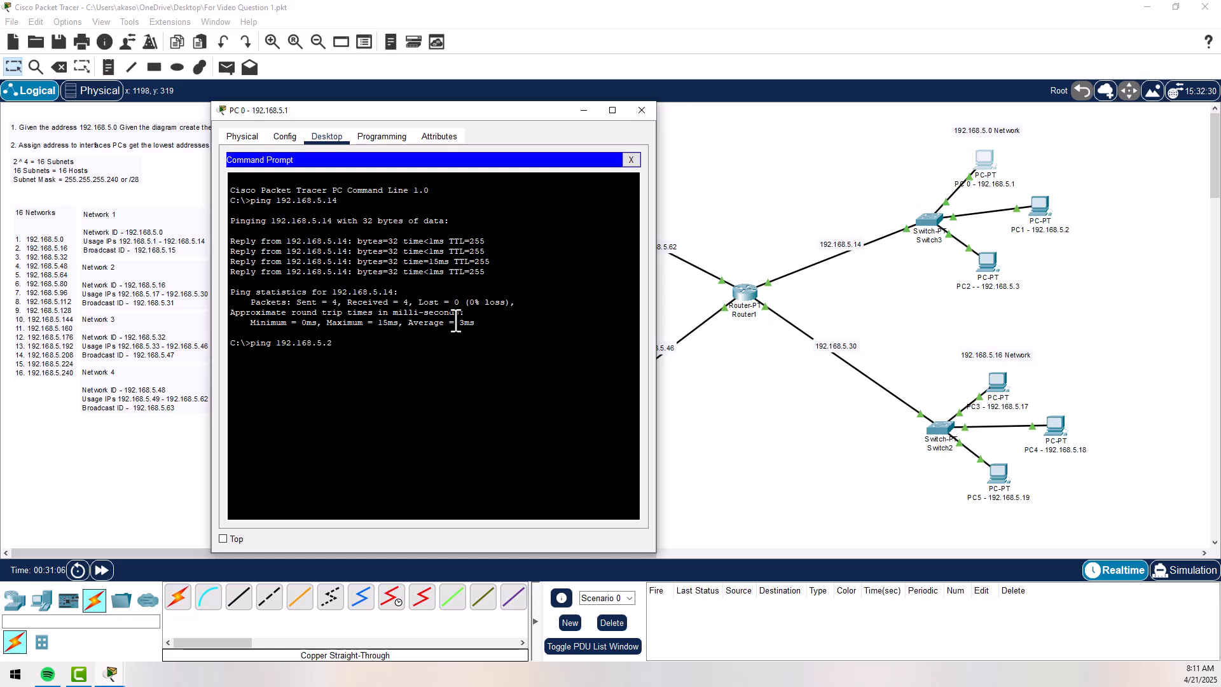
key(Return)
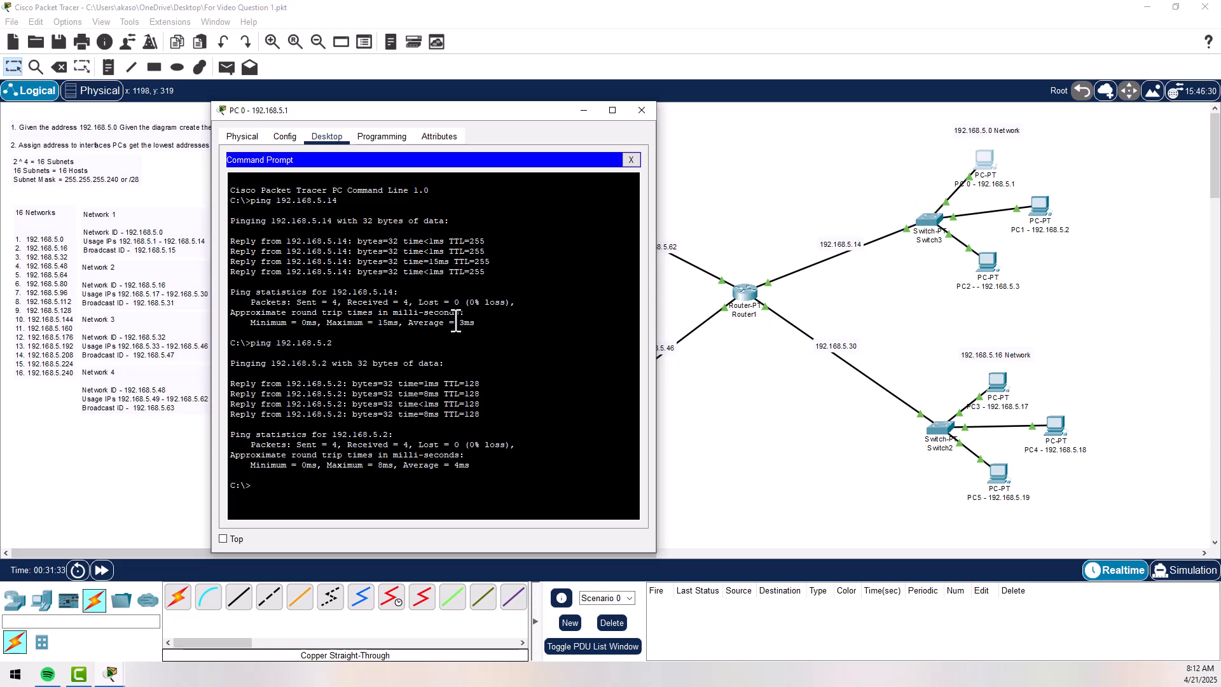
- Ping Router1's interface 192.168.5.30 on the 192.168.5.16 network from PC 0
text(ping 192.168.5.30)
key(Return)
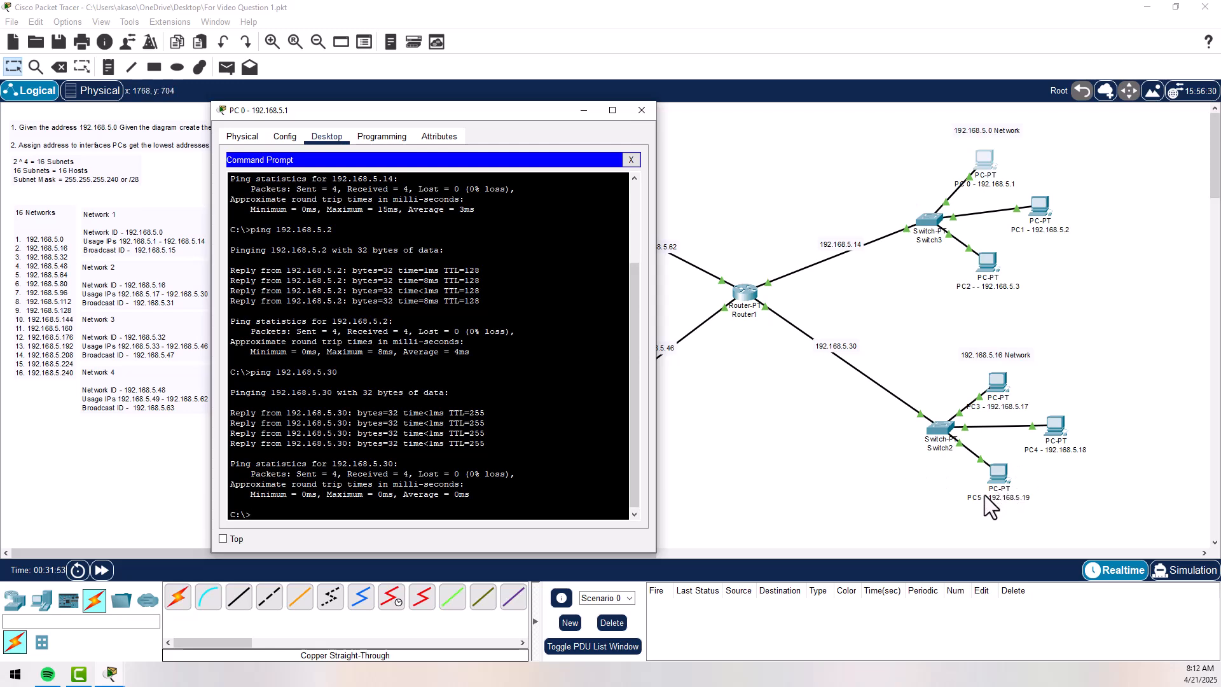
- Ping PC5 at 192.168.5.19 from PC 0's Command Prompt
text(ping 192.168.5.19)
key(Return)
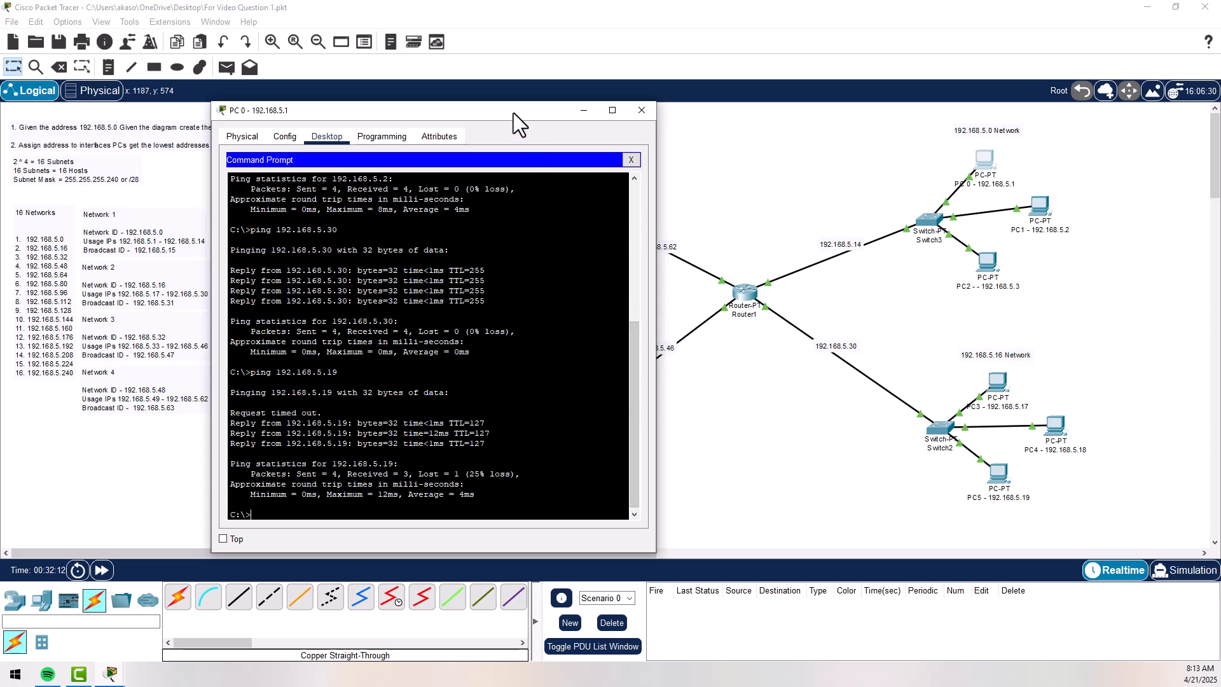
- Move PC 0's window clear of the 192.168.5.48 and 192.168.5.32 networks and ping PC7 at 192.168.5.34
drag(513, 113, 963, 93)
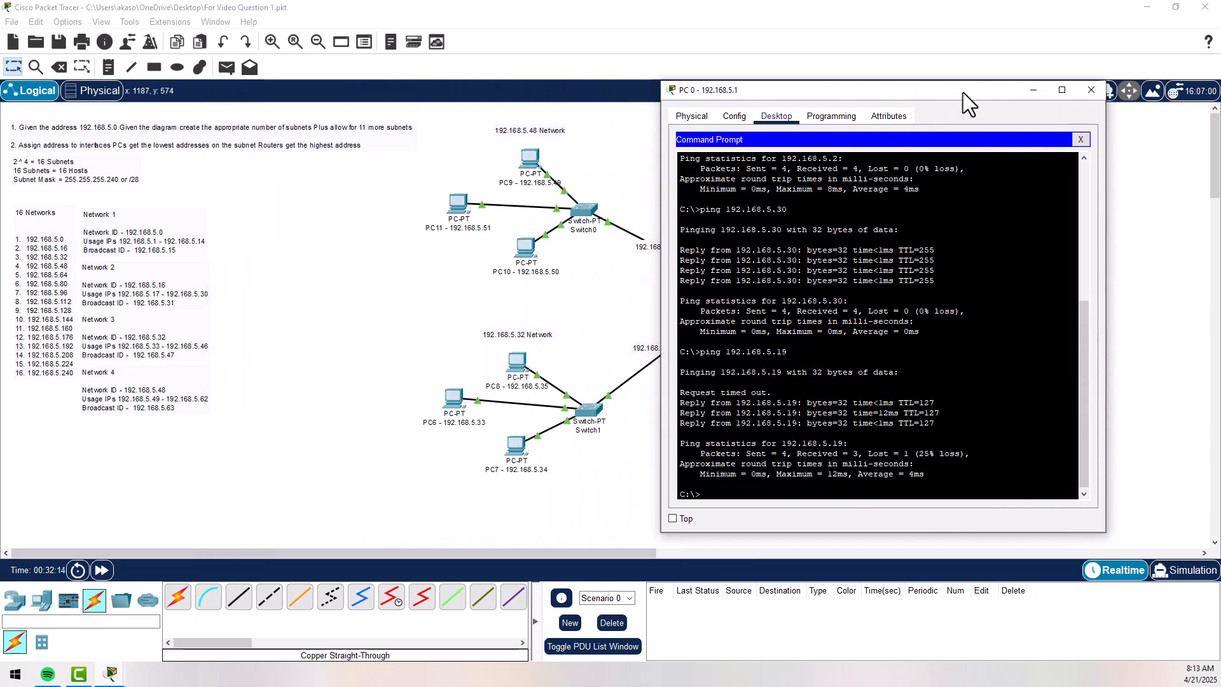
click(895, 257)
text(ping)
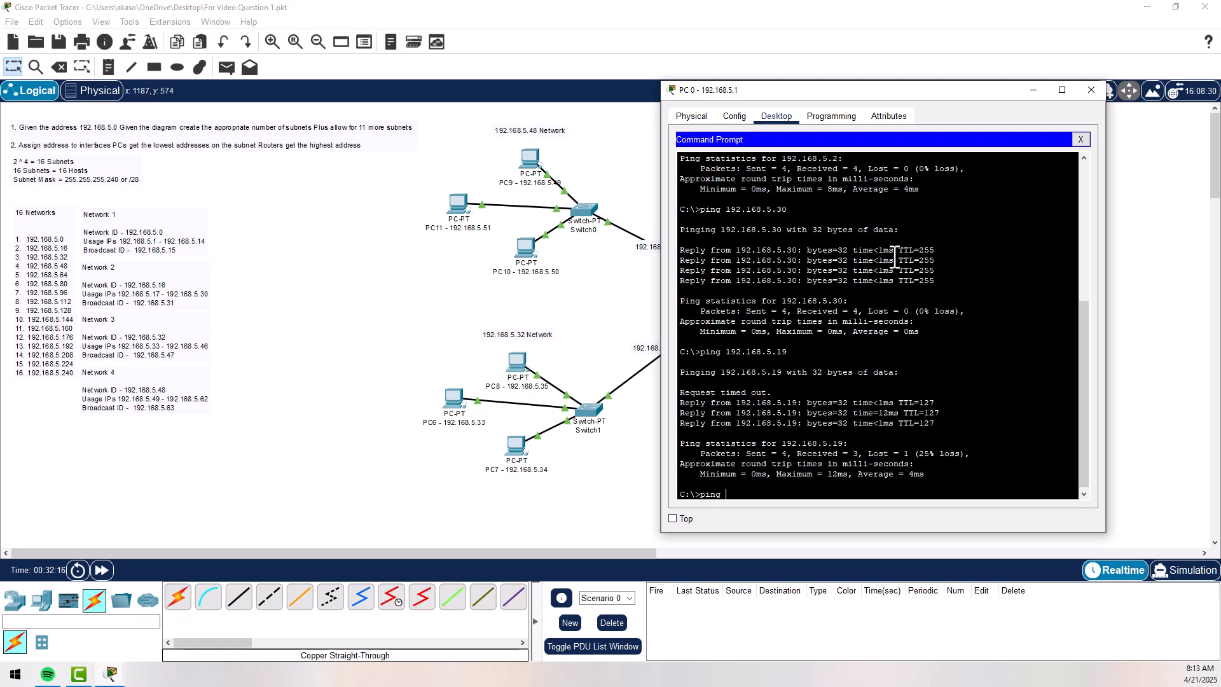
text( 192.168.5.3)
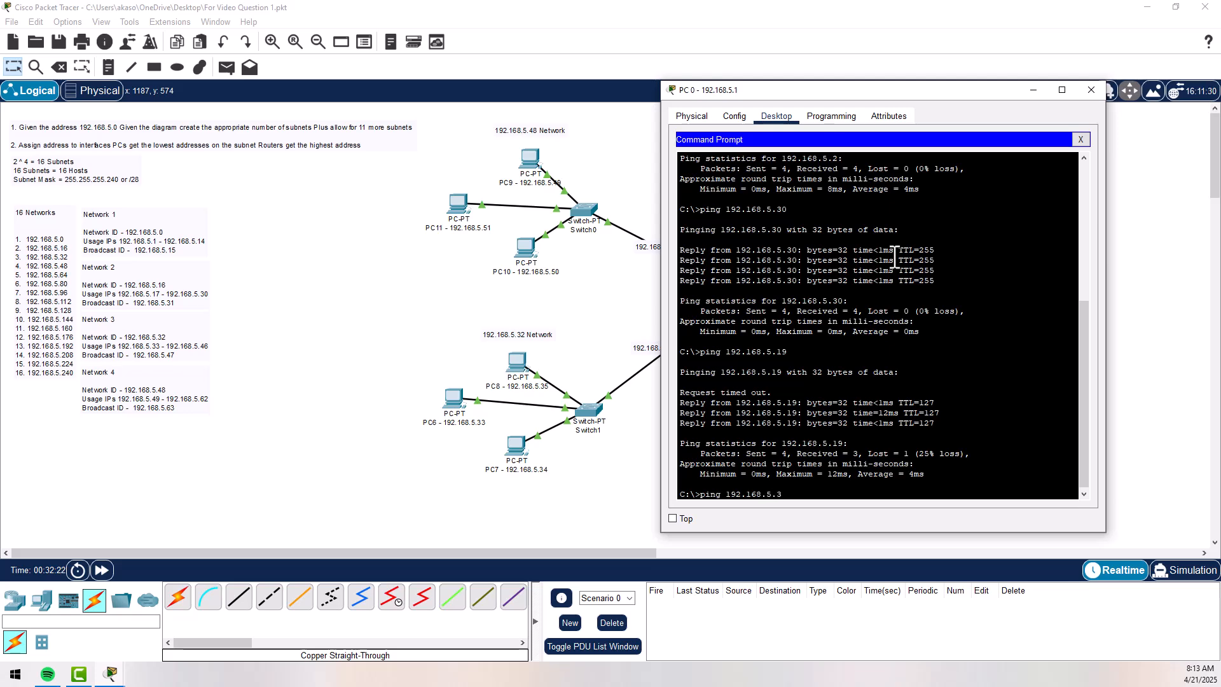
text(4)
key(Return)
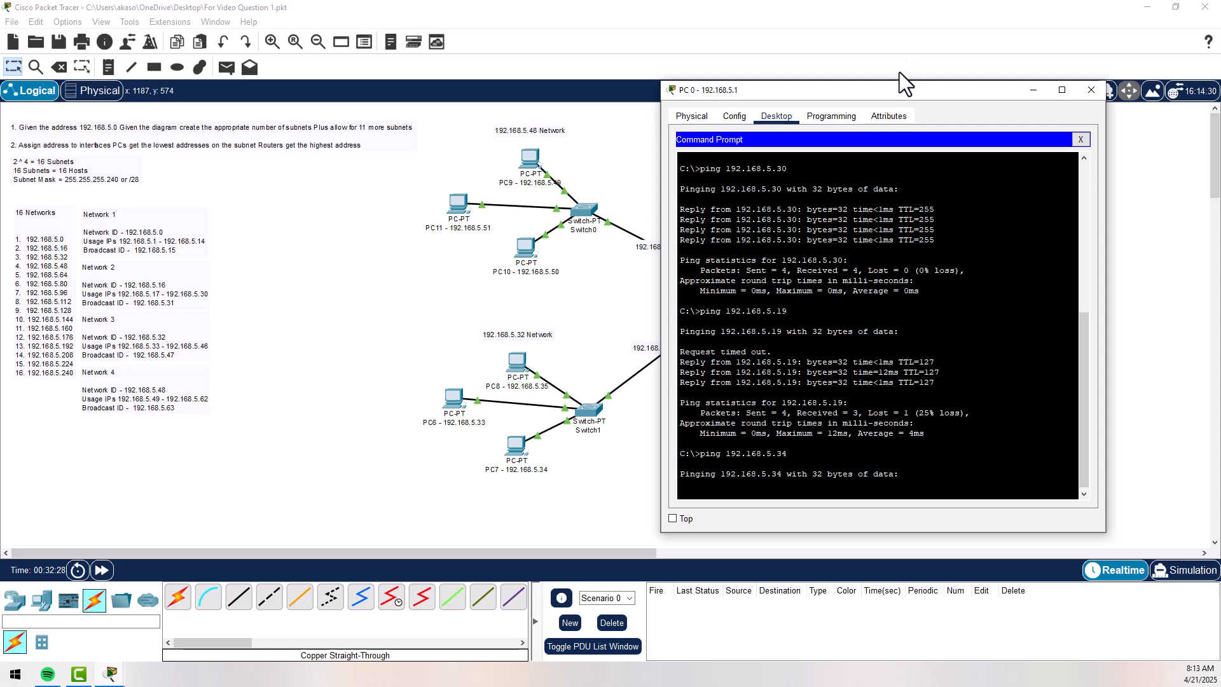
drag(897, 94, 953, 90)
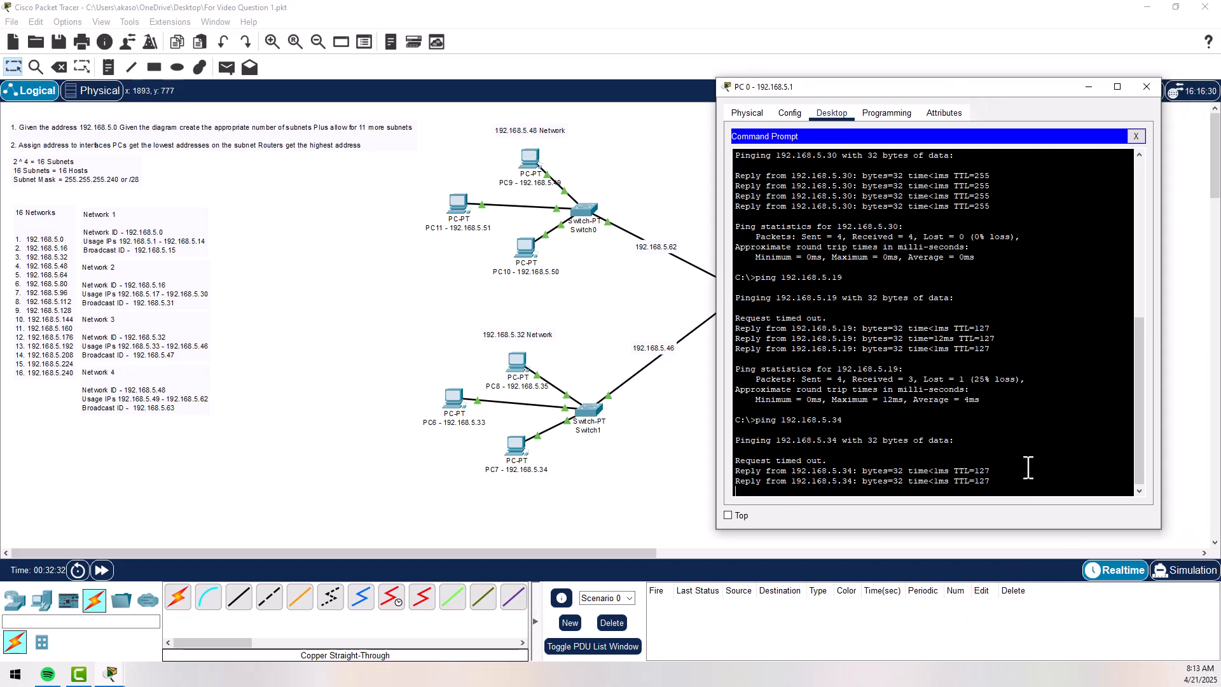